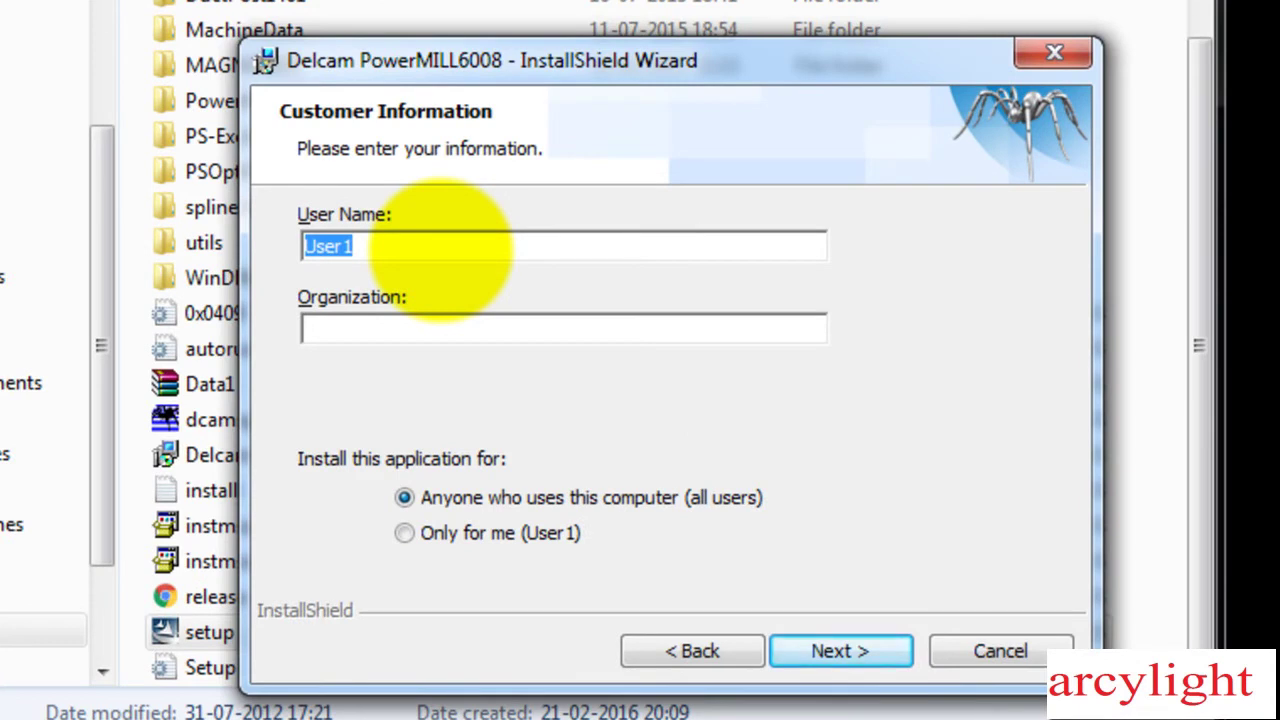
- Enter "asd" as the user name and "asdf" as the organization, and continue to the destination folder settings
{"action": "type", "text": "asd"}
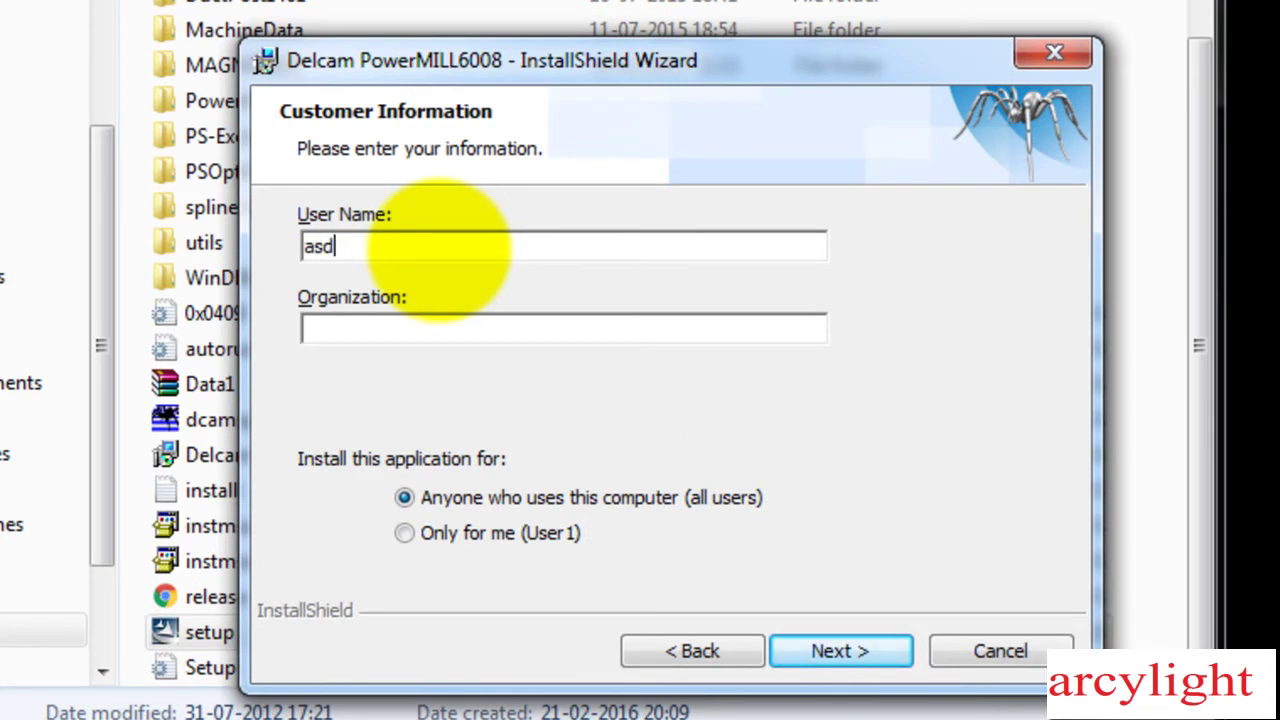
{"action": "left_click", "coordinate": [386, 328]}
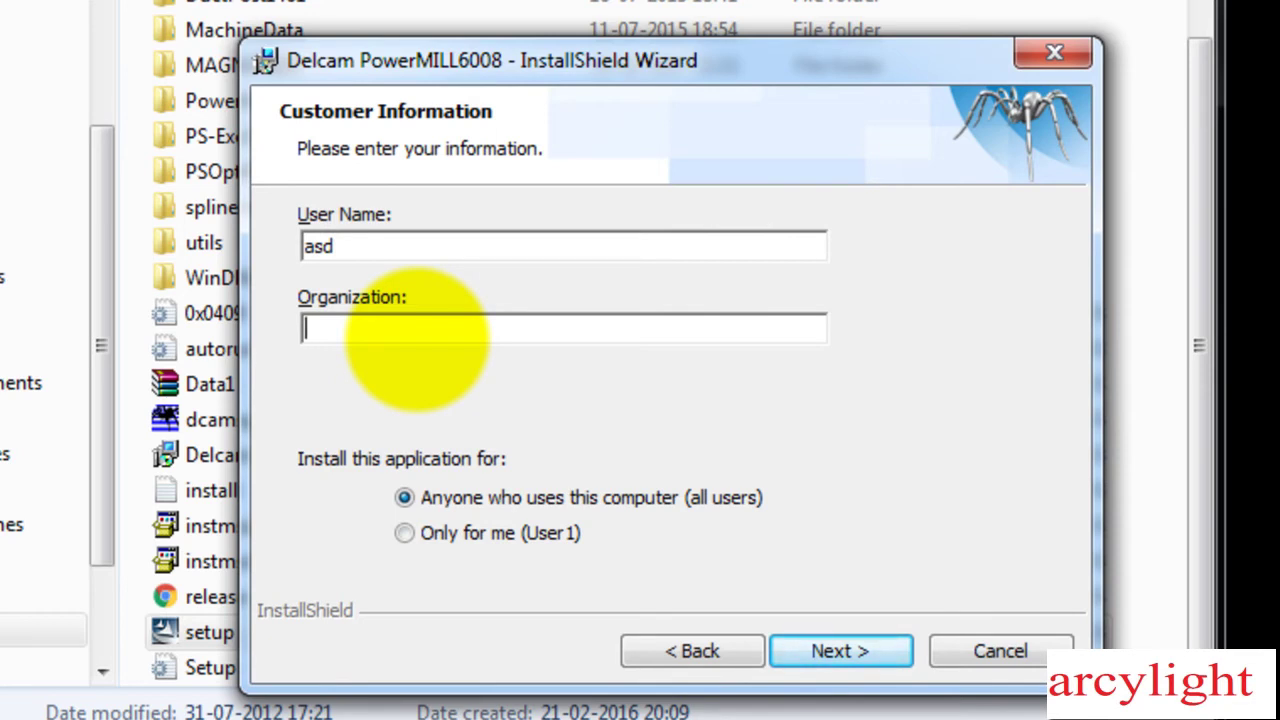
{"action": "type", "text": "asdf"}
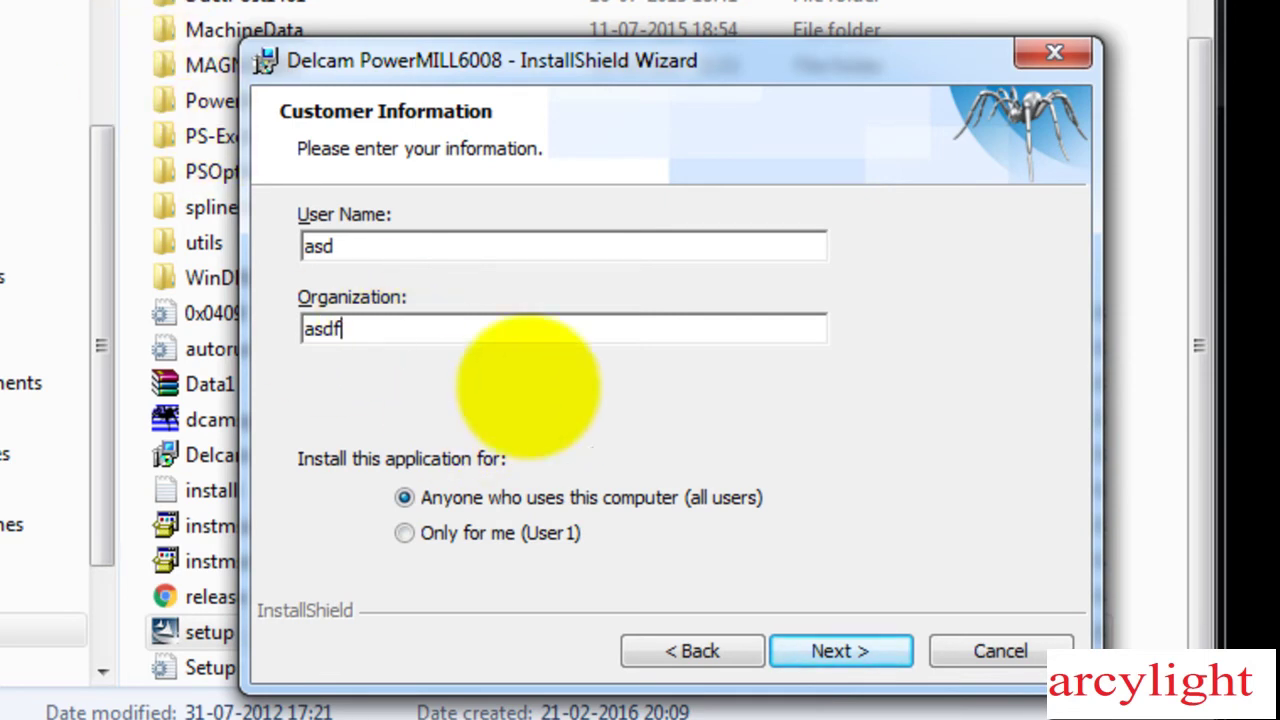
{"action": "left_click", "coordinate": [850, 650]}
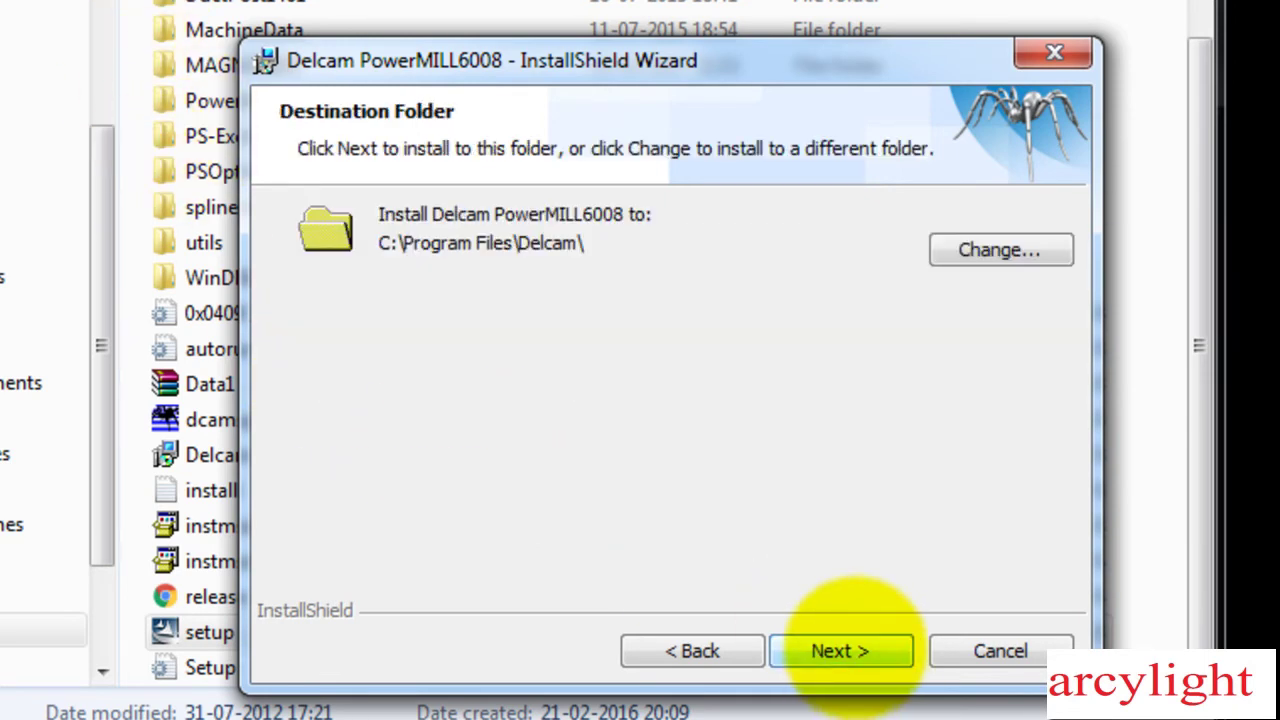
- Install Delcam PowerMILL6008 to the default destination folder using the Complete setup type
{"action": "left_click", "coordinate": [845, 650]}
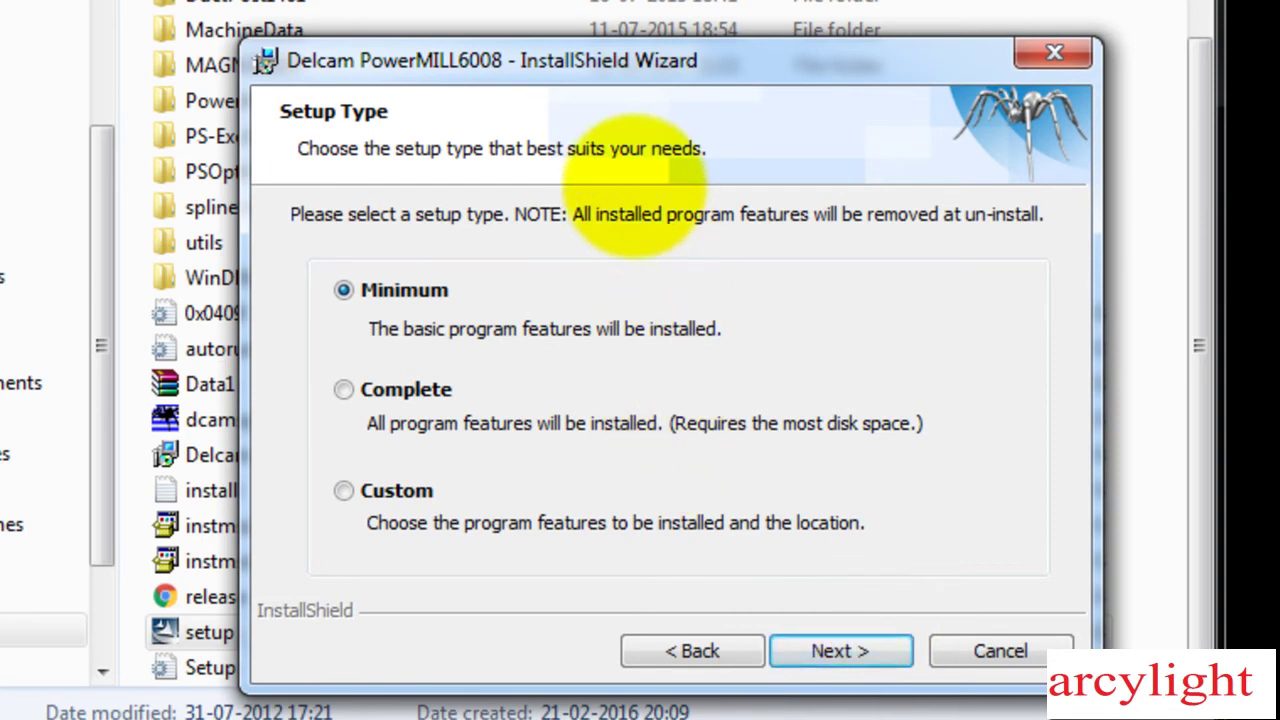
{"action": "left_click", "coordinate": [344, 390]}
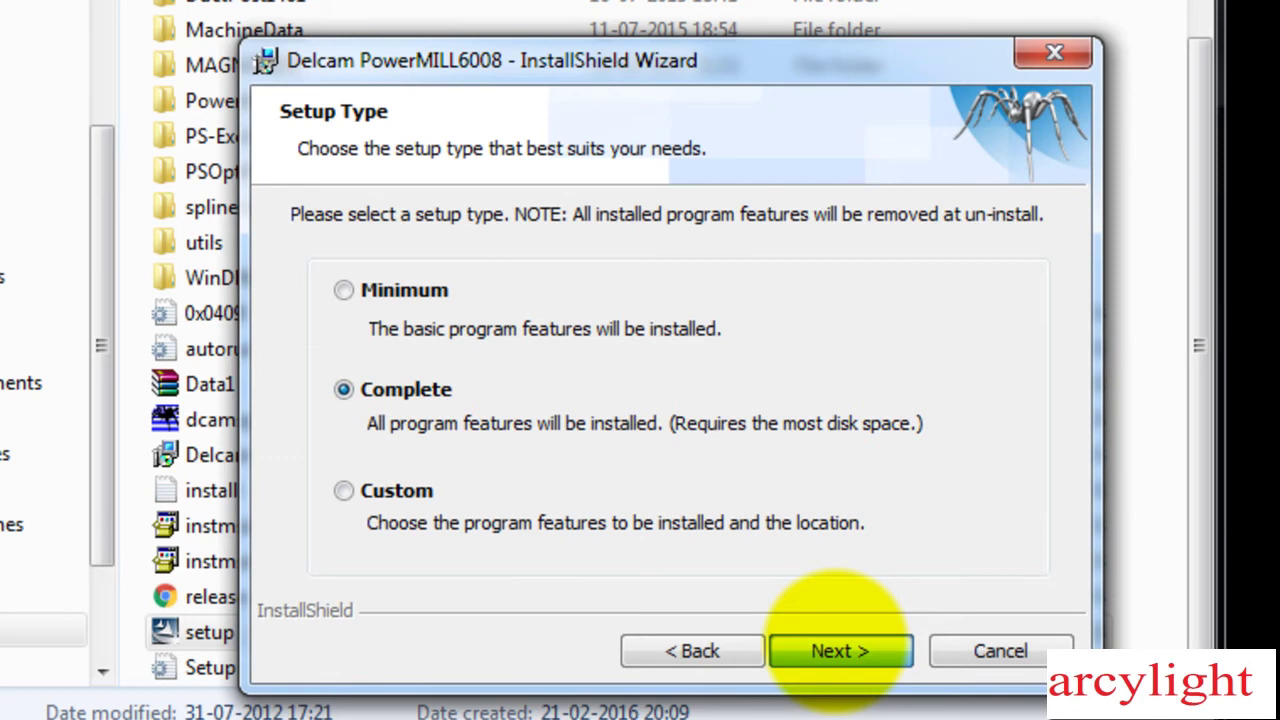
{"action": "left_click", "coordinate": [838, 651]}
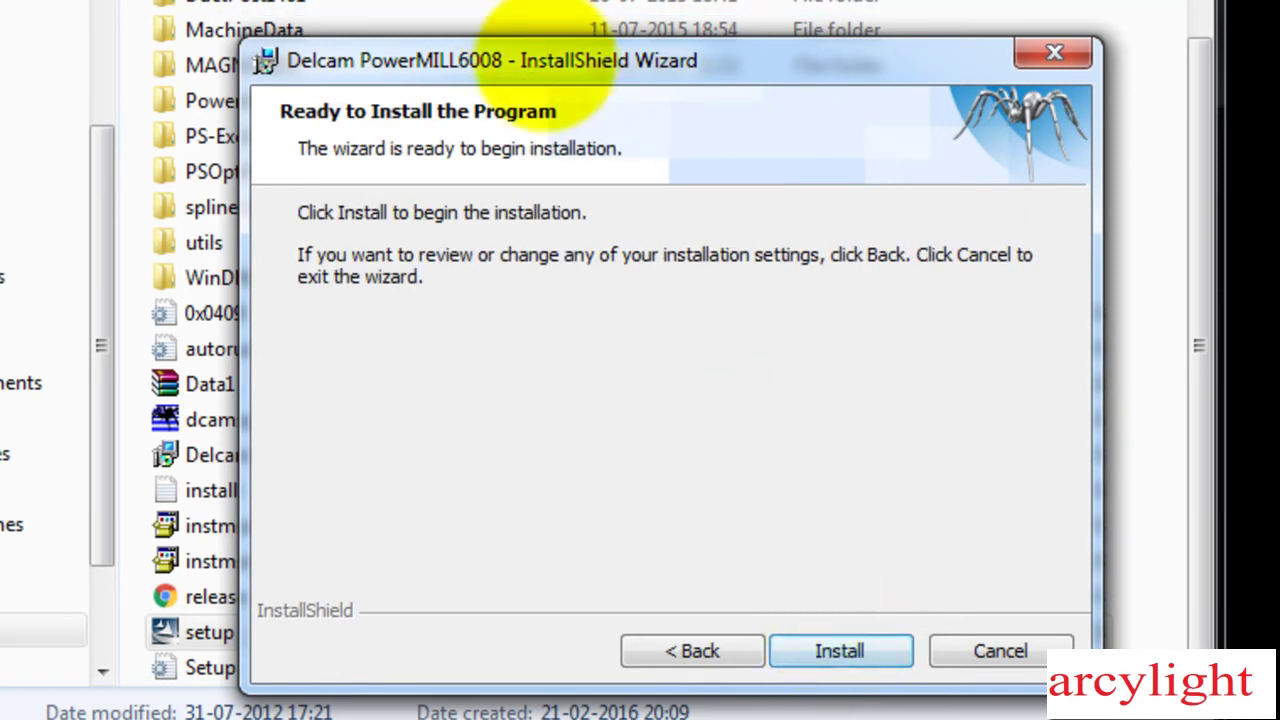
{"action": "left_click", "coordinate": [840, 651]}
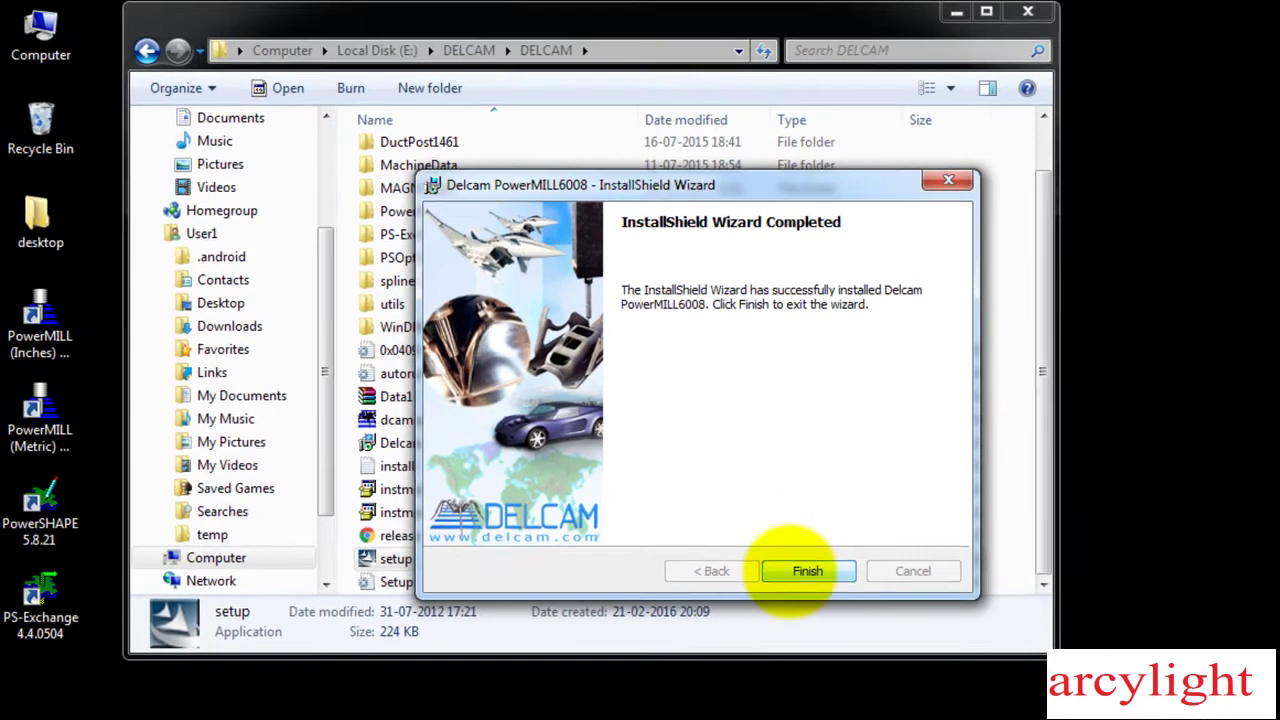
- Finish the installation wizard and decline the system restart
{"action": "left_click", "coordinate": [800, 571]}
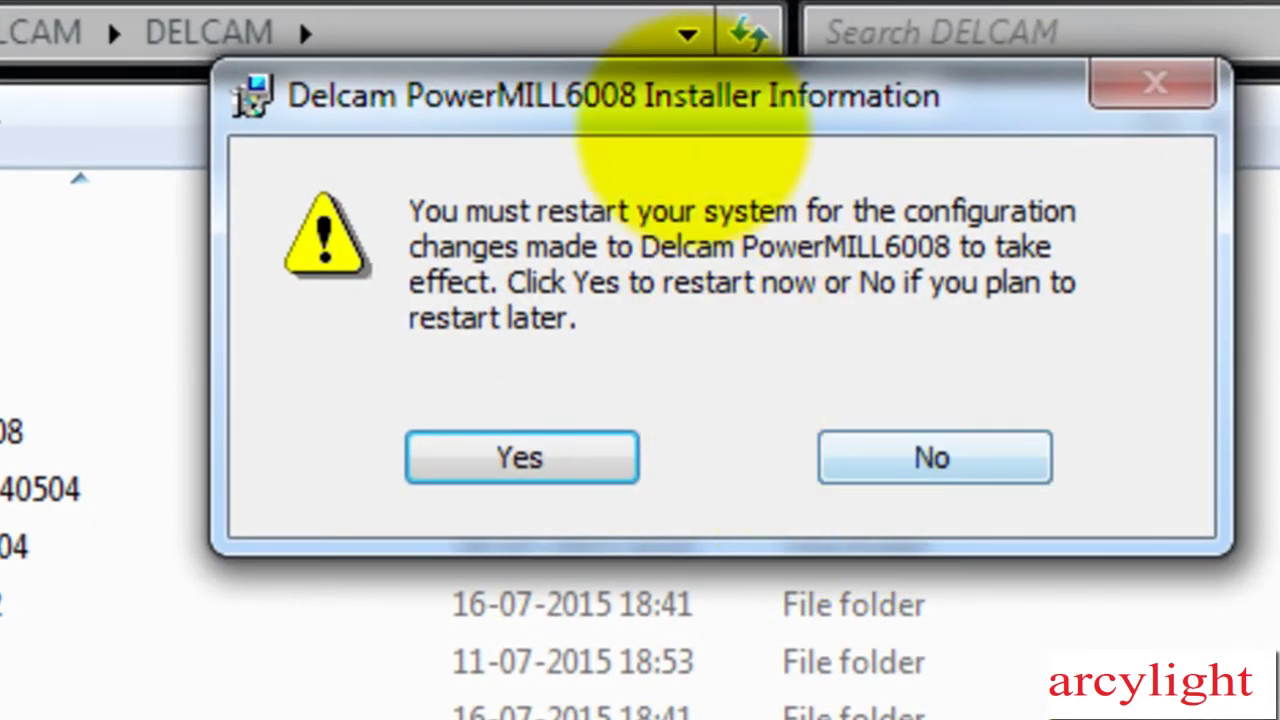
{"action": "left_click_drag", "start_coordinate": [640, 80], "coordinate": [490, 124]}
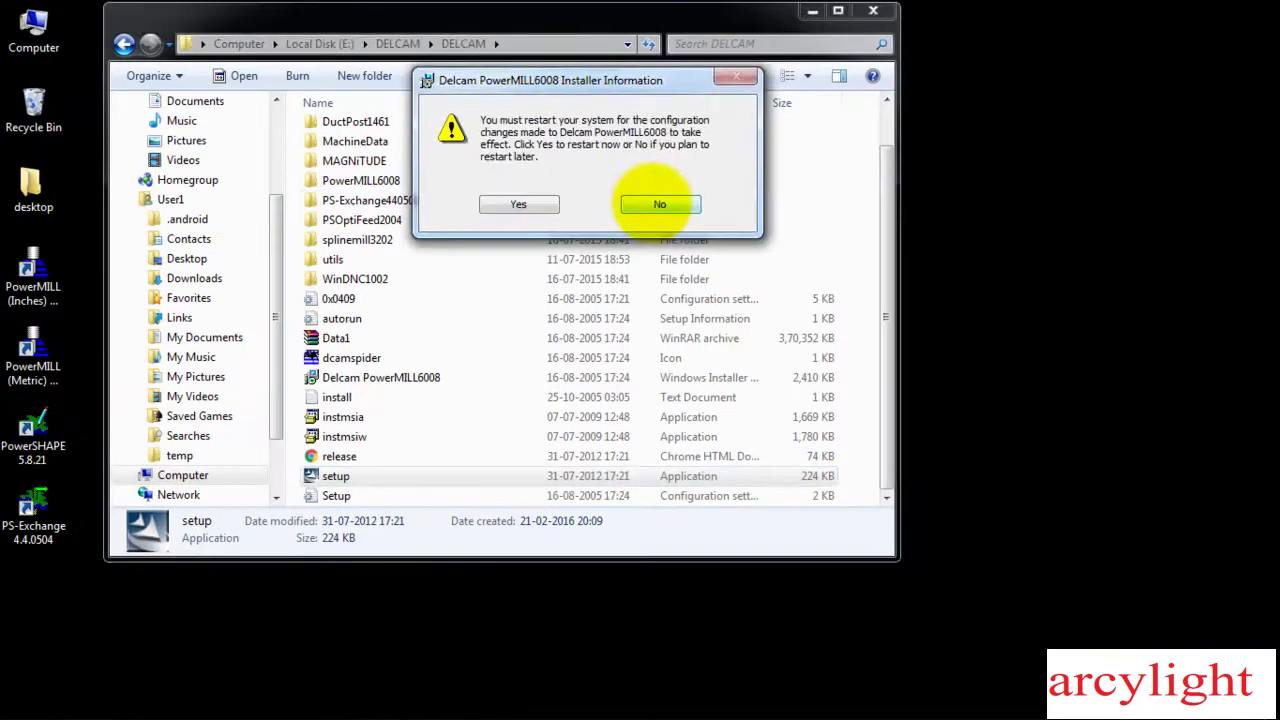
{"action": "left_click", "coordinate": [659, 204]}
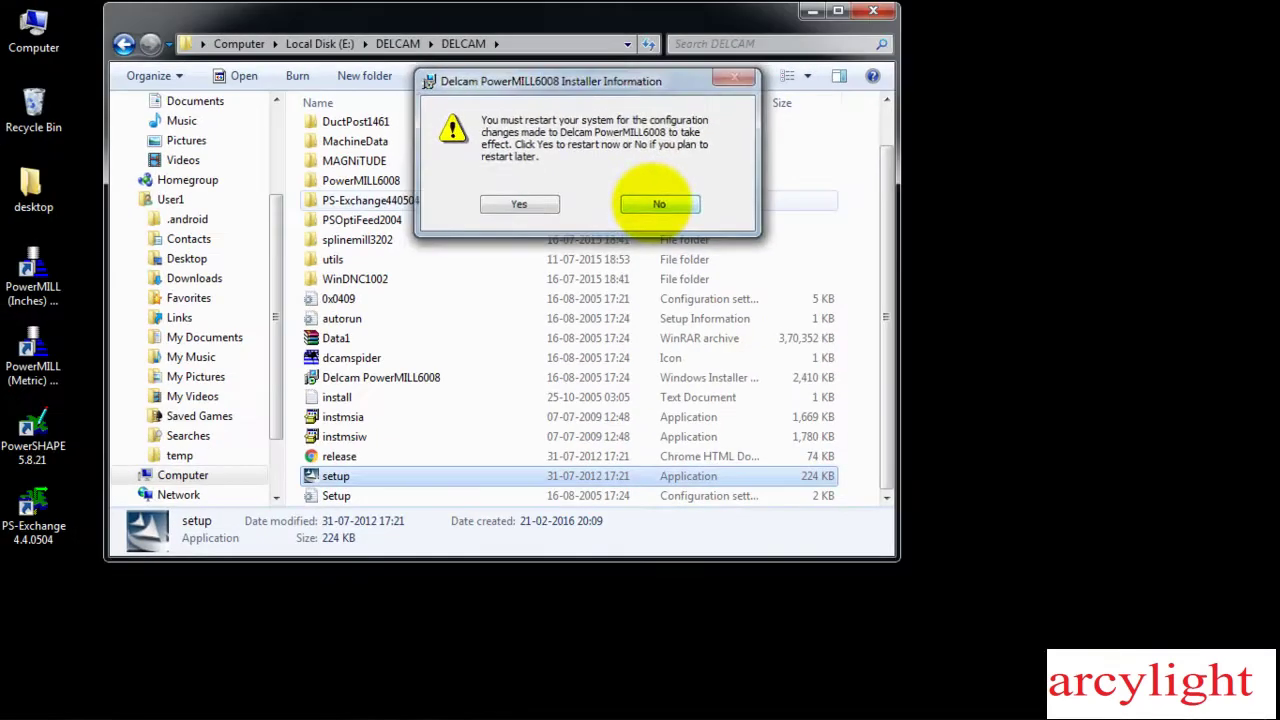
- Open the crack folder inside E:\DELCAM\DELCAM and move its window aside to free the desktop icons
{"action": "scroll", "coordinate": [480, 130], "scroll_direction": "up", "scroll_amount": 1}
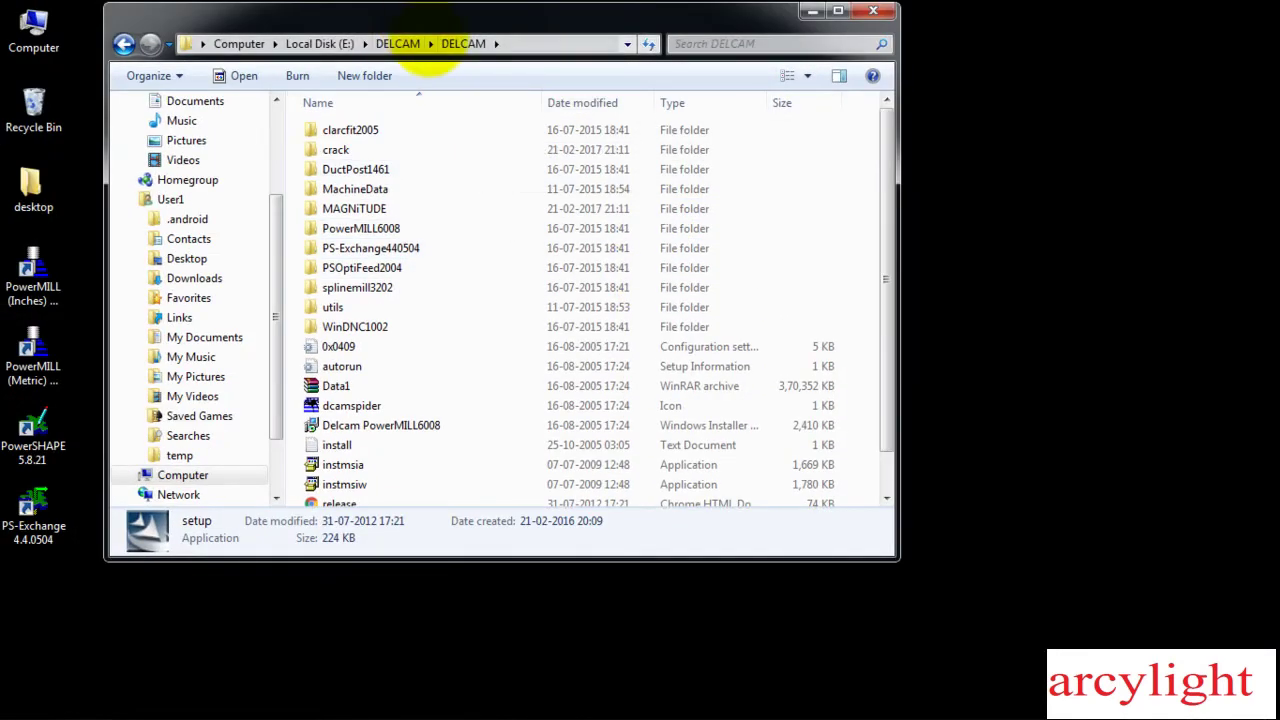
{"action": "left_click_drag", "start_coordinate": [404, 22], "coordinate": [510, 22]}
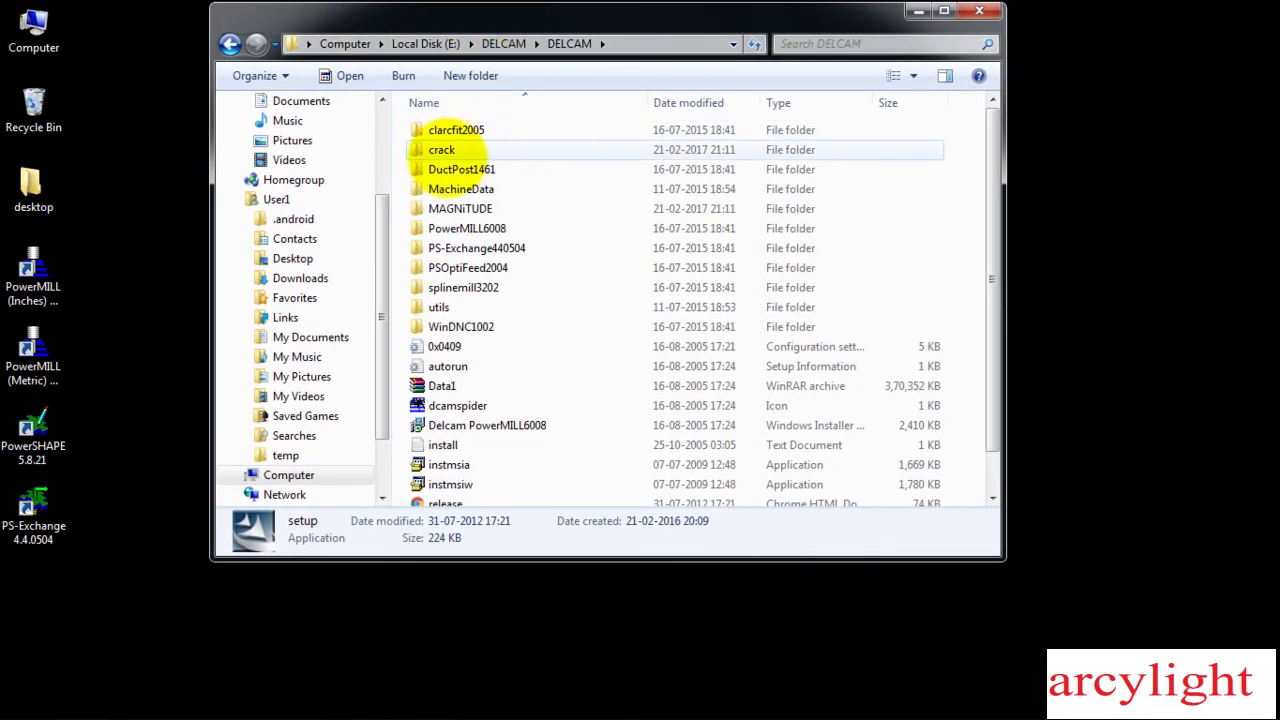
{"action": "double_click", "coordinate": [440, 150]}
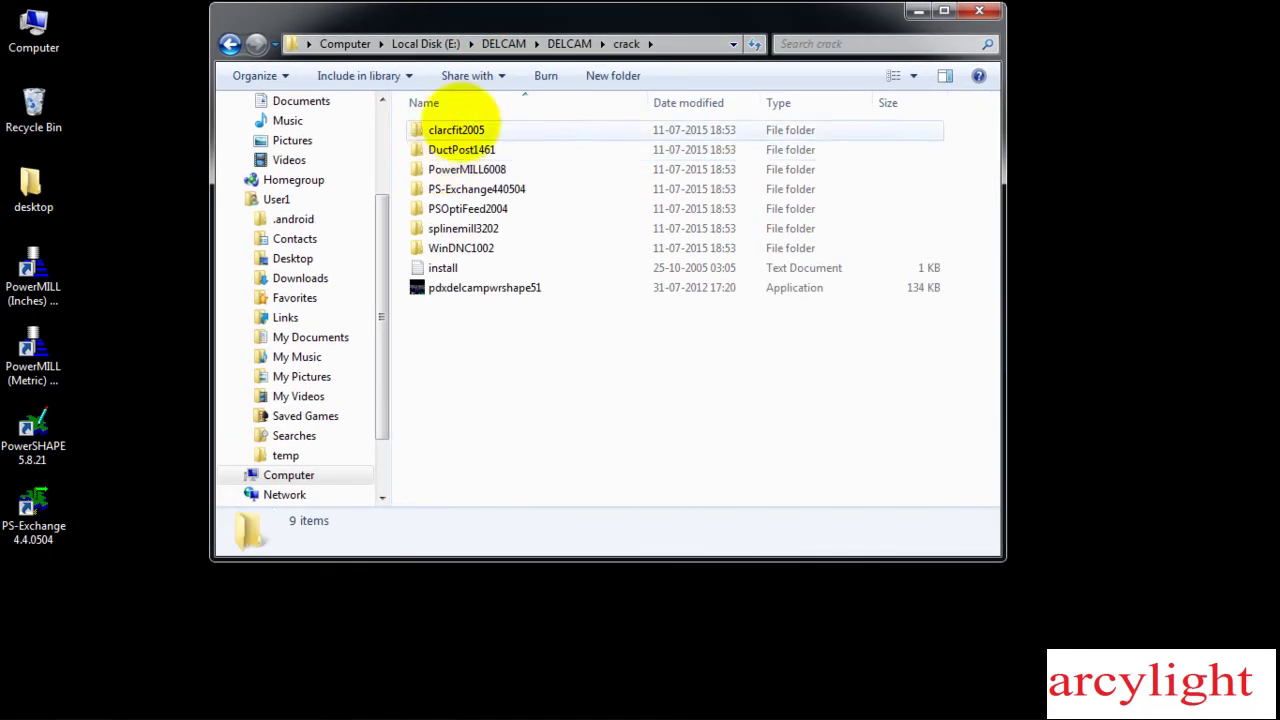
{"action": "left_click_drag", "start_coordinate": [466, 36], "coordinate": [814, 28]}
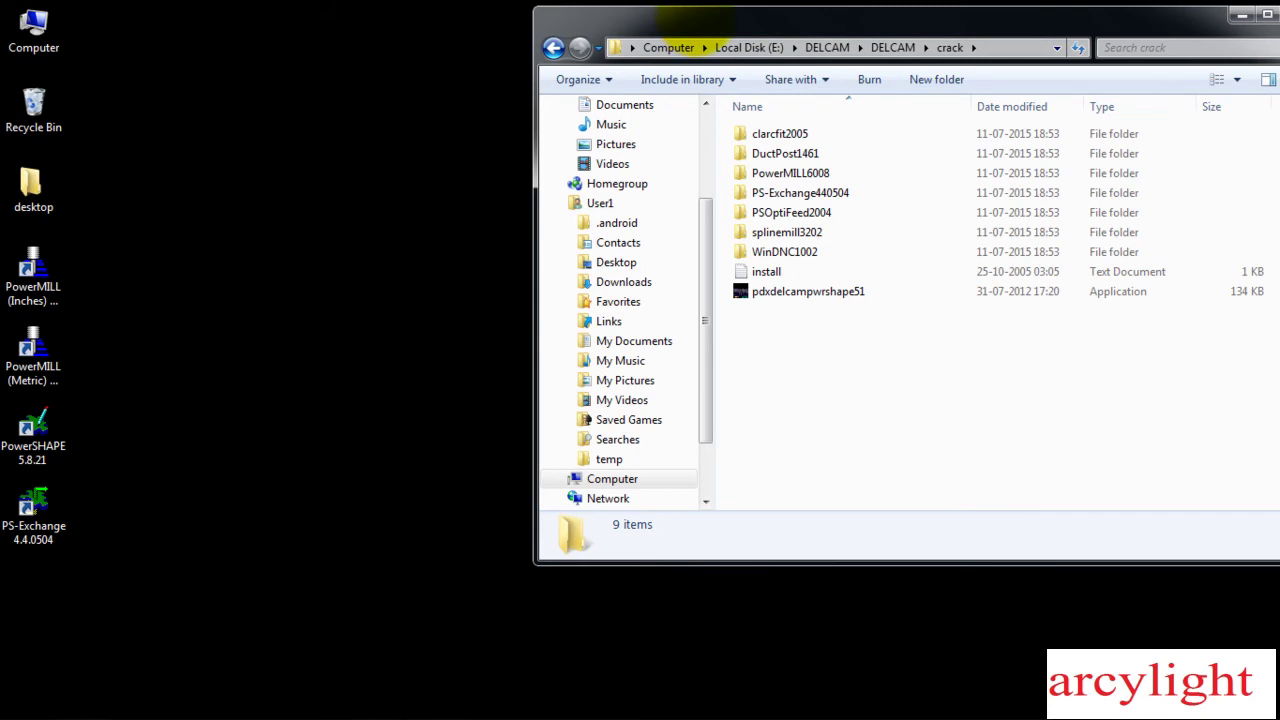
{"action": "left_click_drag", "start_coordinate": [648, 40], "coordinate": [706, 42]}
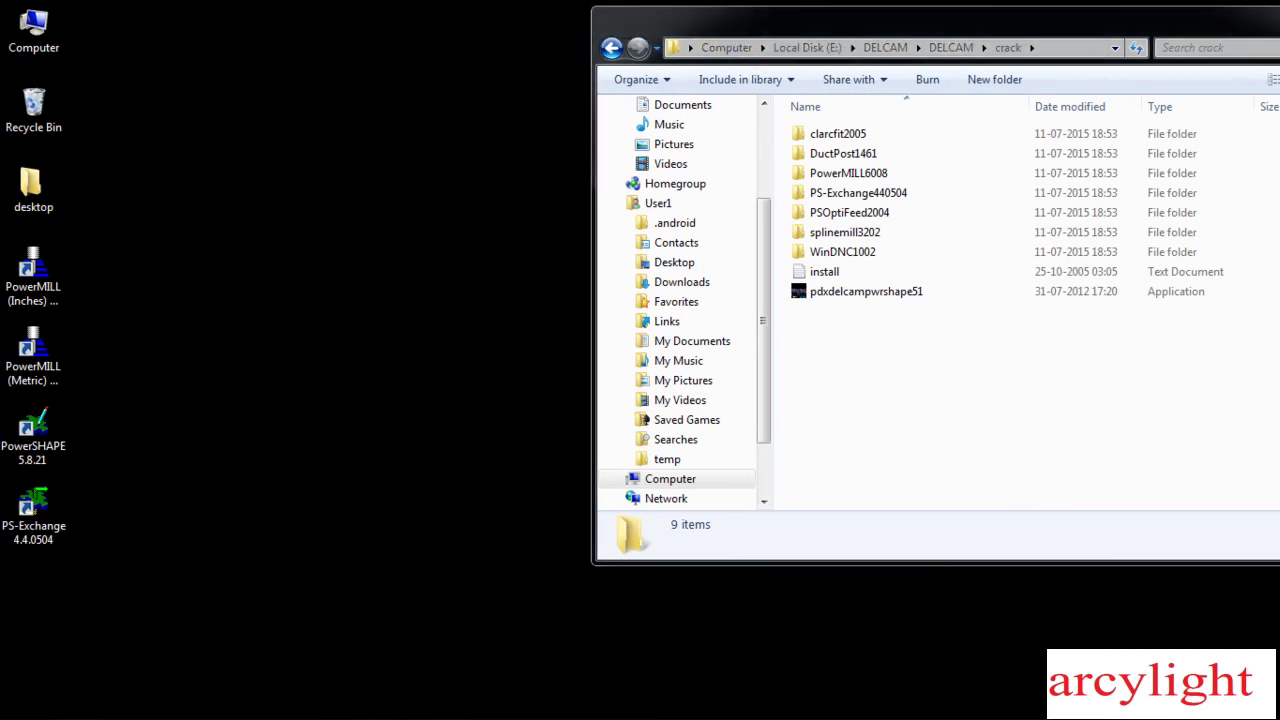
- Open C:\Program Files\Delcam in a second window and place it beside the crack folder window
{"action": "left_click", "coordinate": [34, 30]}
{"action": "double_click", "coordinate": [34, 30]}
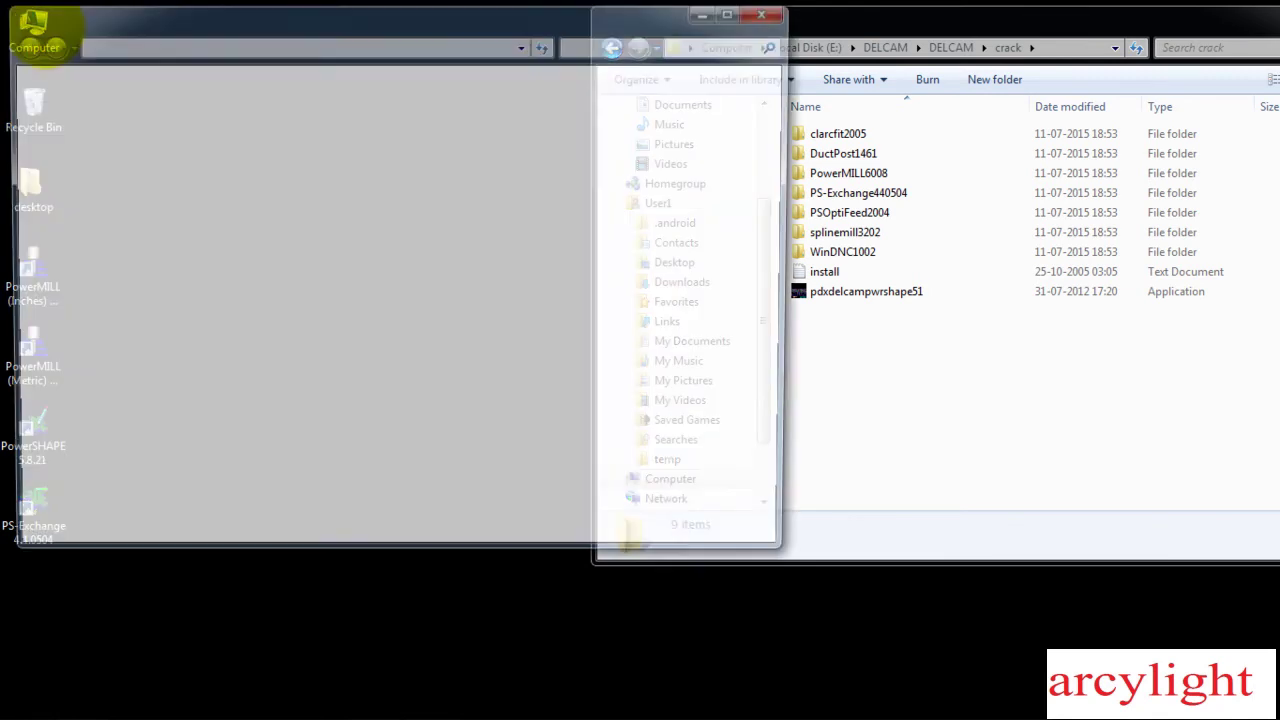
{"action": "left_click_drag", "start_coordinate": [512, 42], "coordinate": [510, 96]}
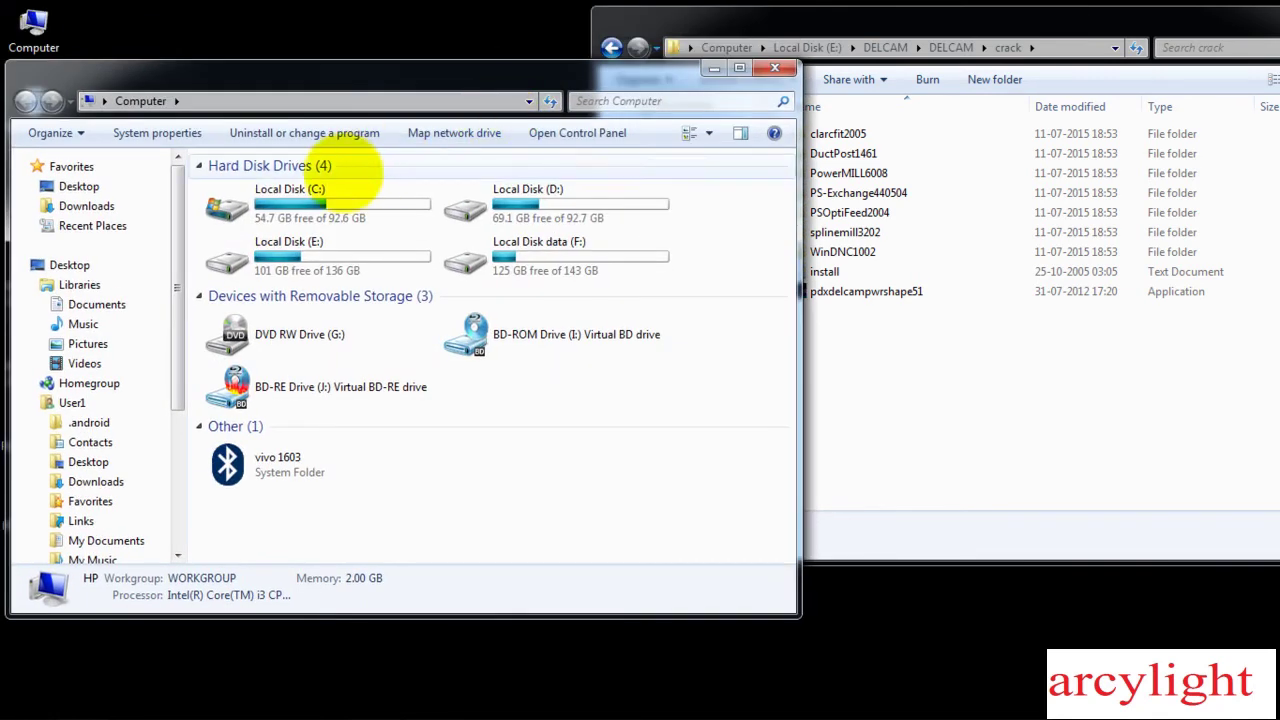
{"action": "left_click", "coordinate": [292, 200]}
{"action": "double_click", "coordinate": [295, 195]}
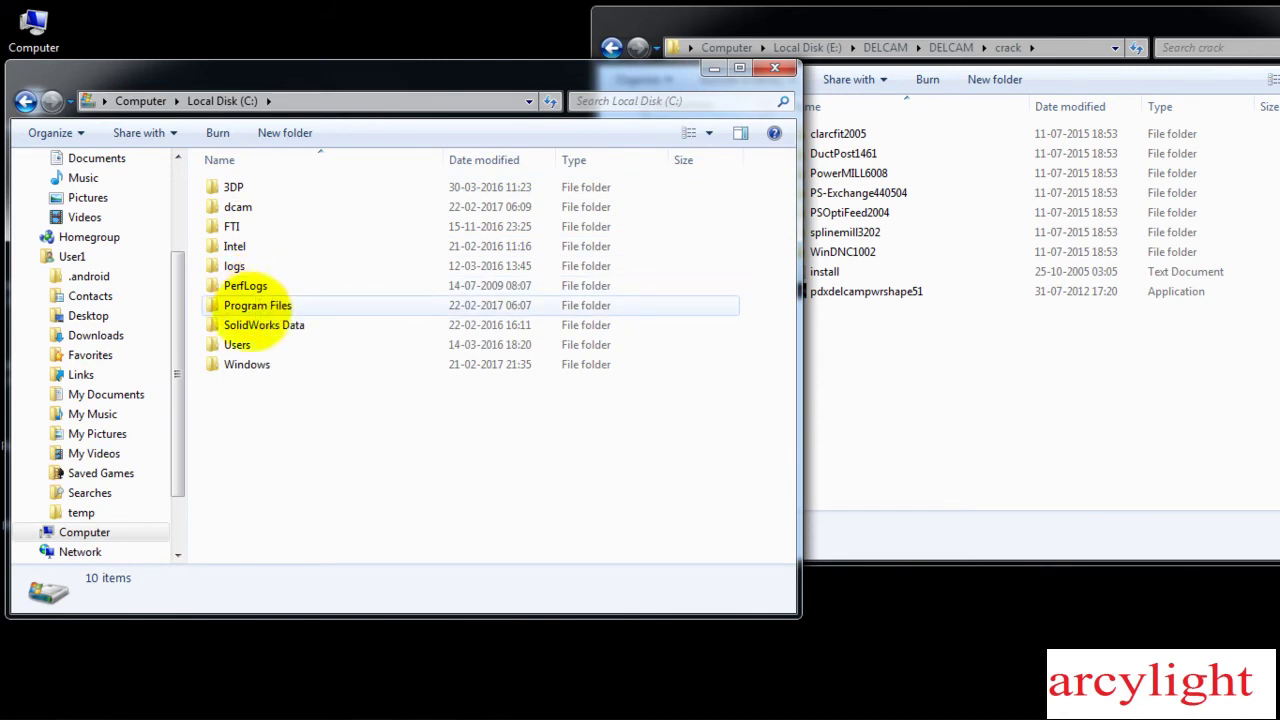
{"action": "double_click", "coordinate": [257, 305]}
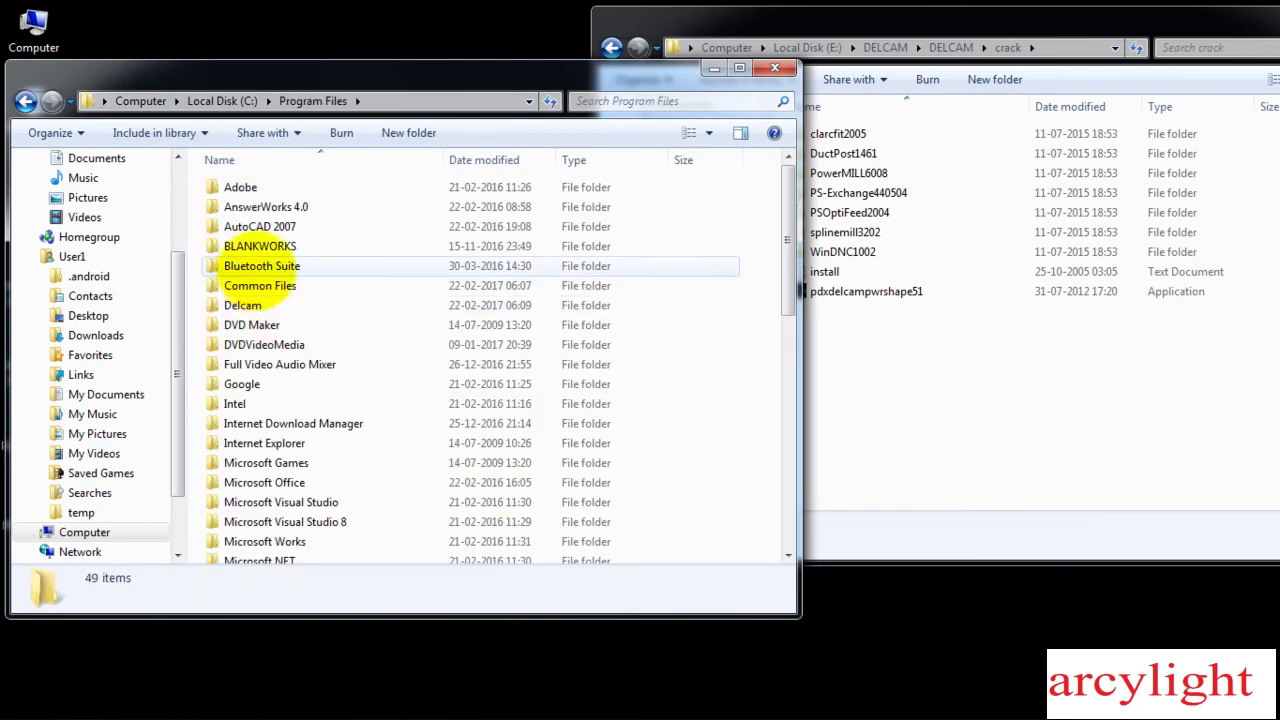
{"action": "double_click", "coordinate": [243, 305]}
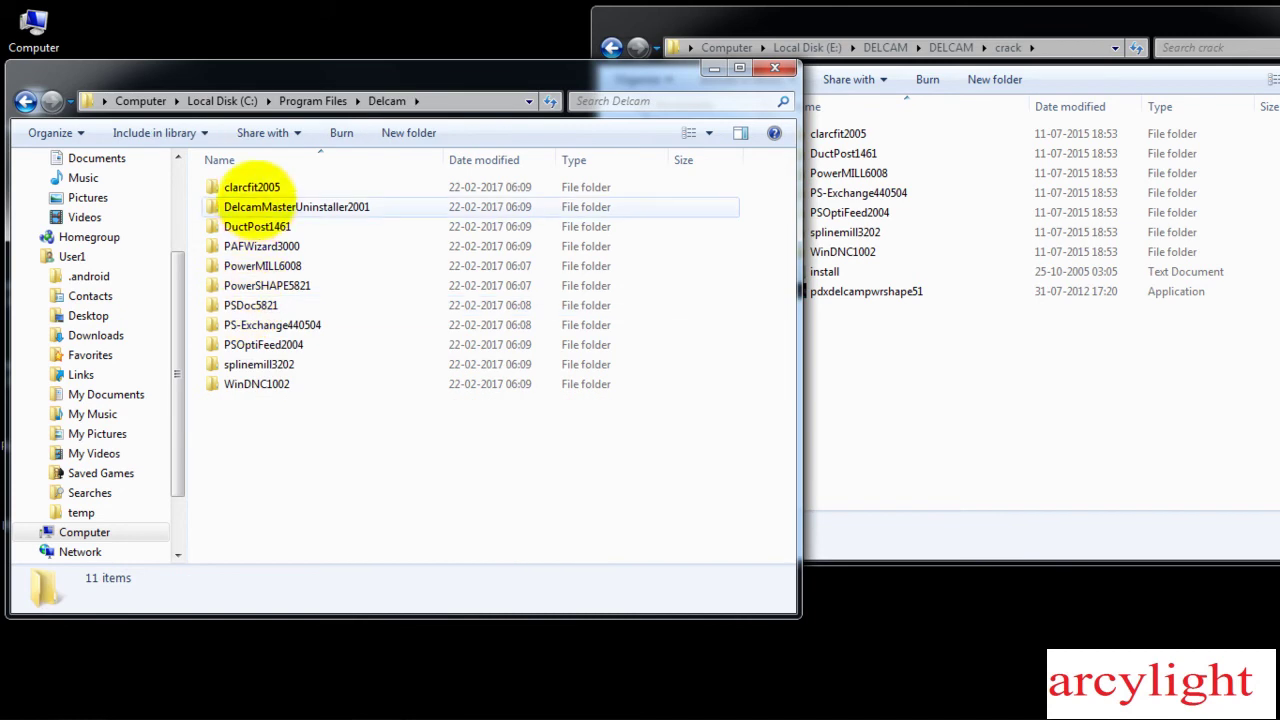
{"action": "left_click_drag", "start_coordinate": [345, 78], "coordinate": [273, 45]}
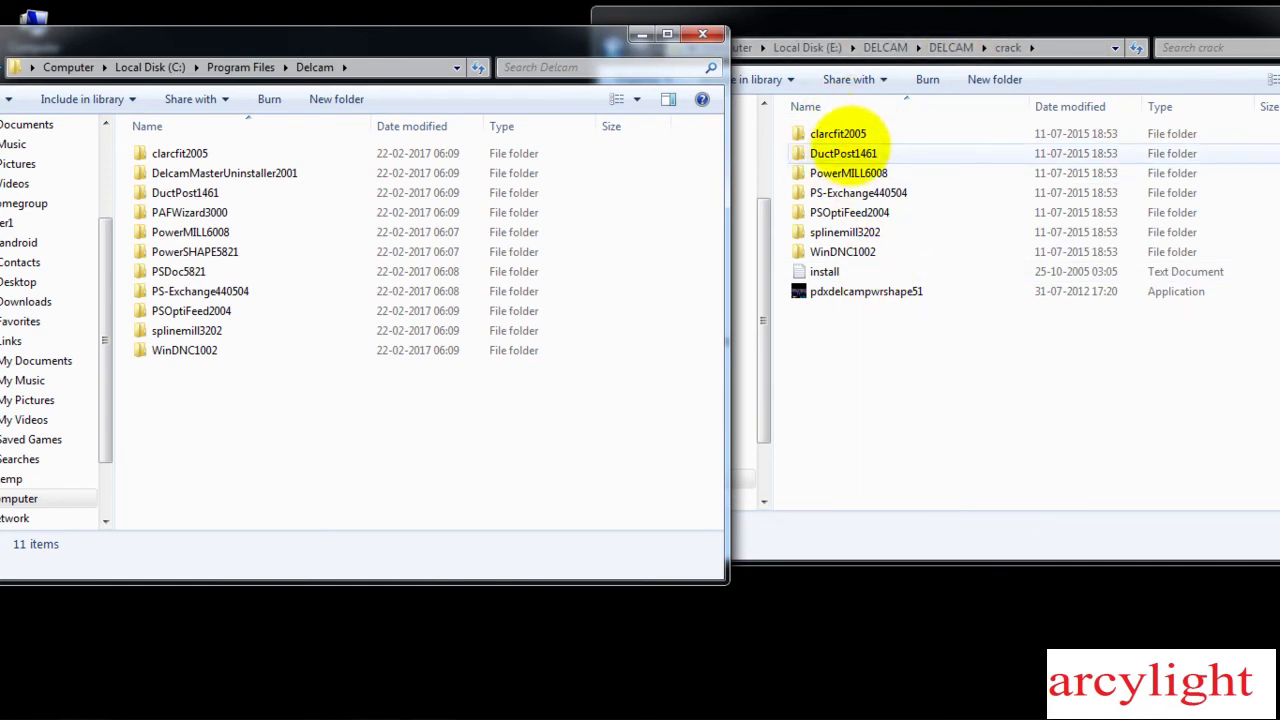
- Copy the clarcfit application from the crack folder's clarcfit2005\sys\exec subfolder
{"action": "double_click", "coordinate": [838, 133]}
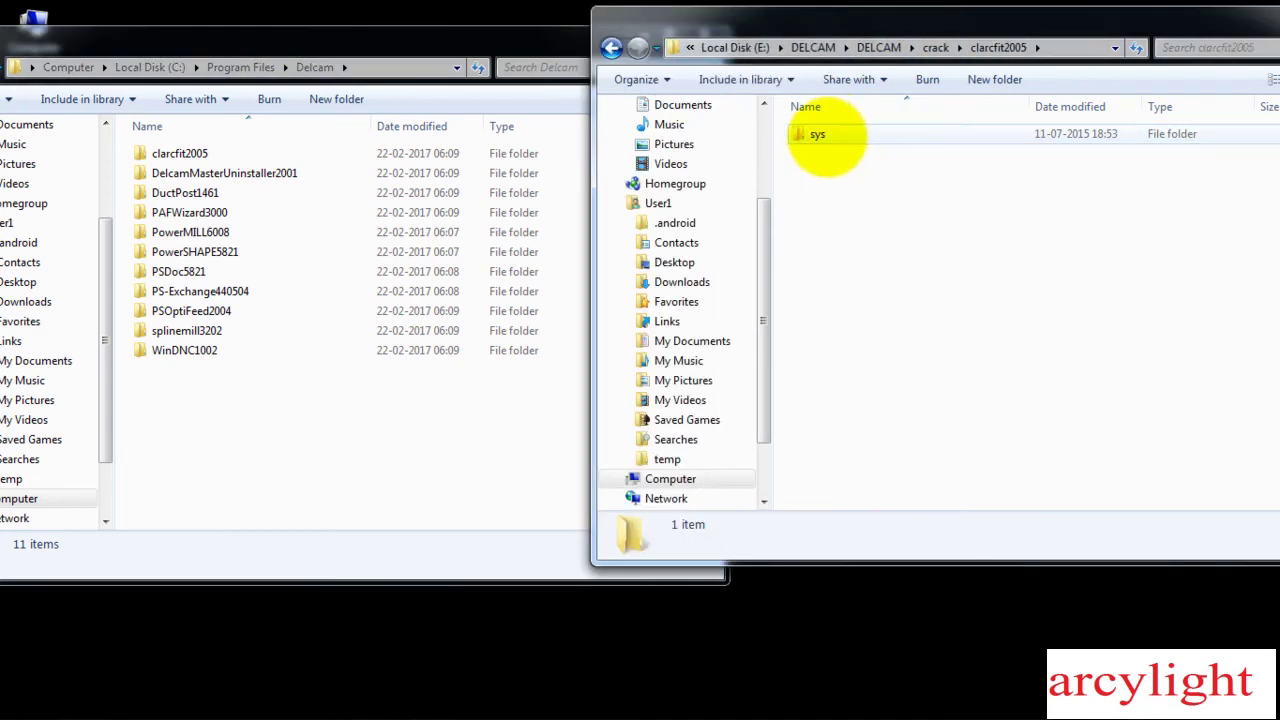
{"action": "double_click", "coordinate": [818, 134]}
{"action": "left_click", "coordinate": [820, 134]}
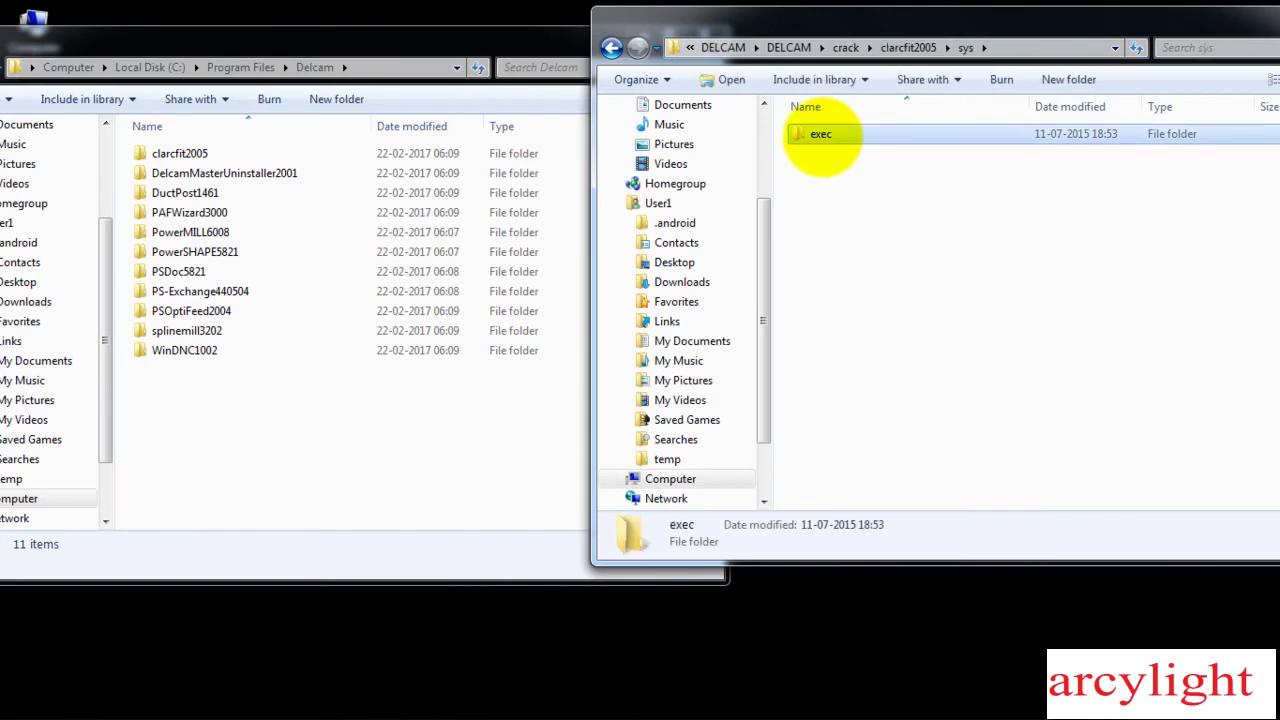
{"action": "double_click", "coordinate": [820, 134]}
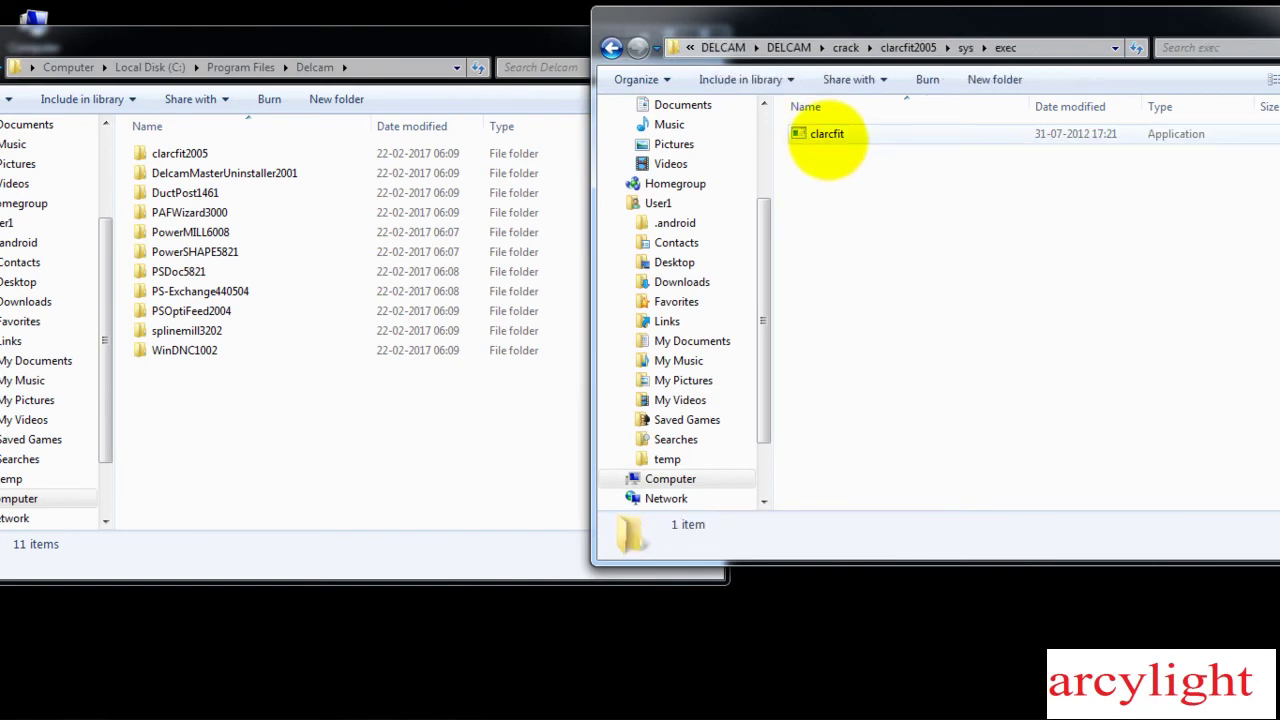
{"action": "double_click", "coordinate": [827, 138]}
{"action": "right_click", "coordinate": [828, 140]}
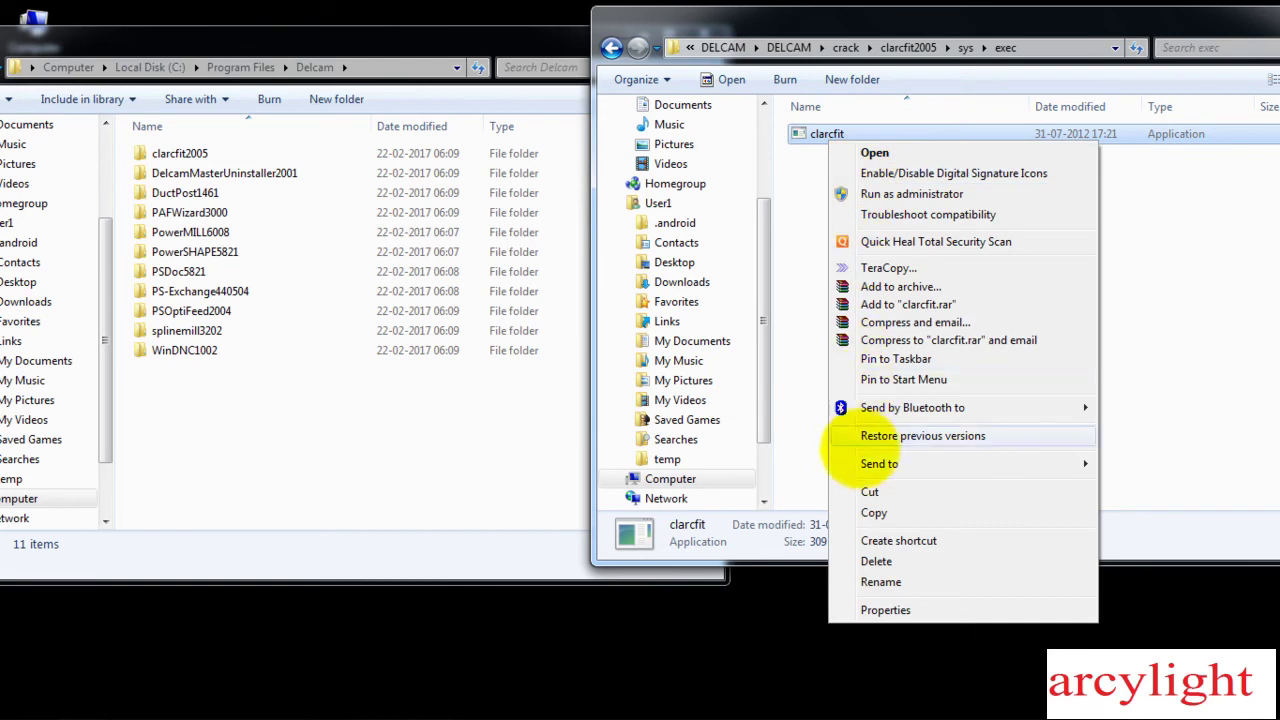
{"action": "left_click", "coordinate": [873, 512]}
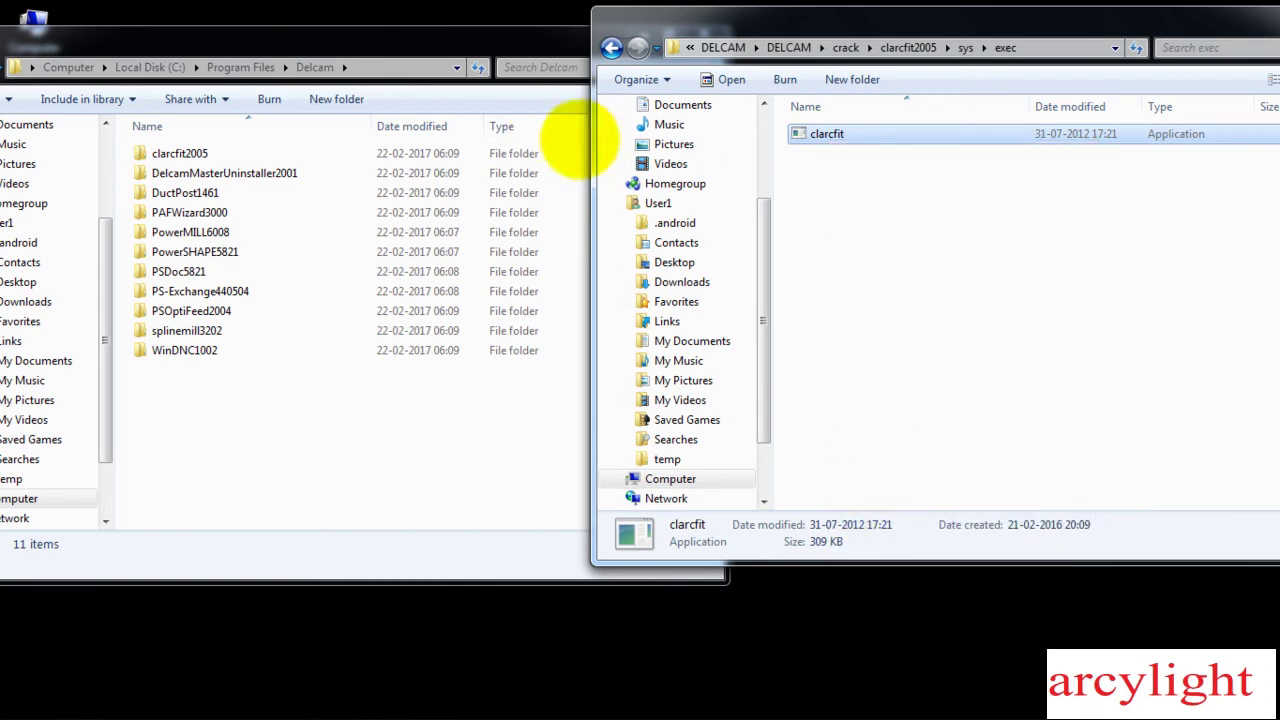
- Paste clarcfit into C:\Program Files\Delcam\clarcfit2005\sys\exec, overwriting the existing file
{"action": "double_click", "coordinate": [180, 152]}
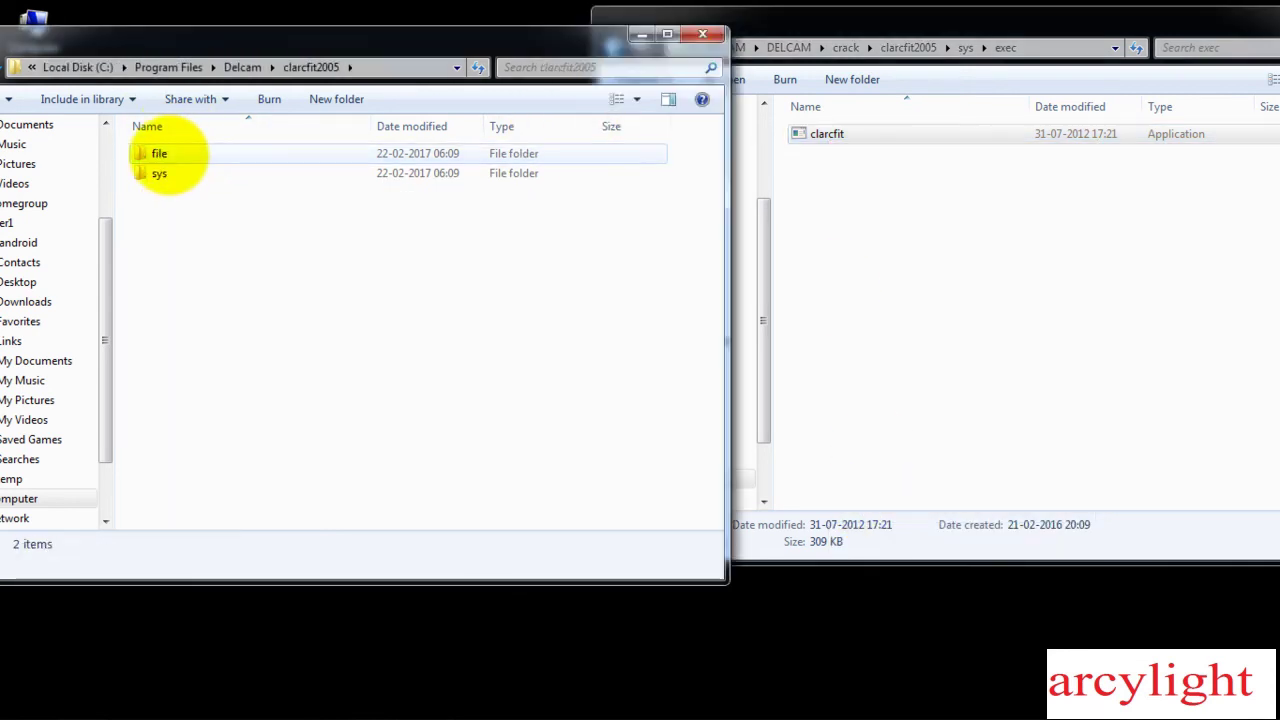
{"action": "double_click", "coordinate": [160, 173]}
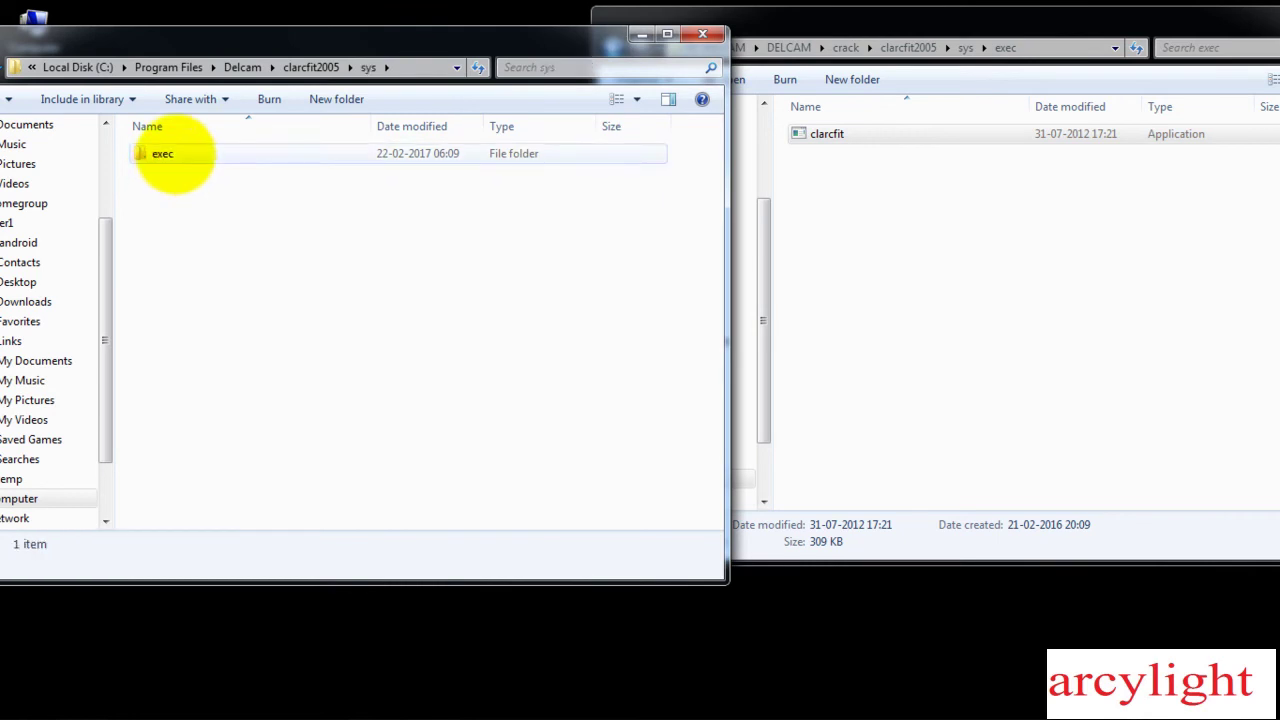
{"action": "double_click", "coordinate": [170, 155]}
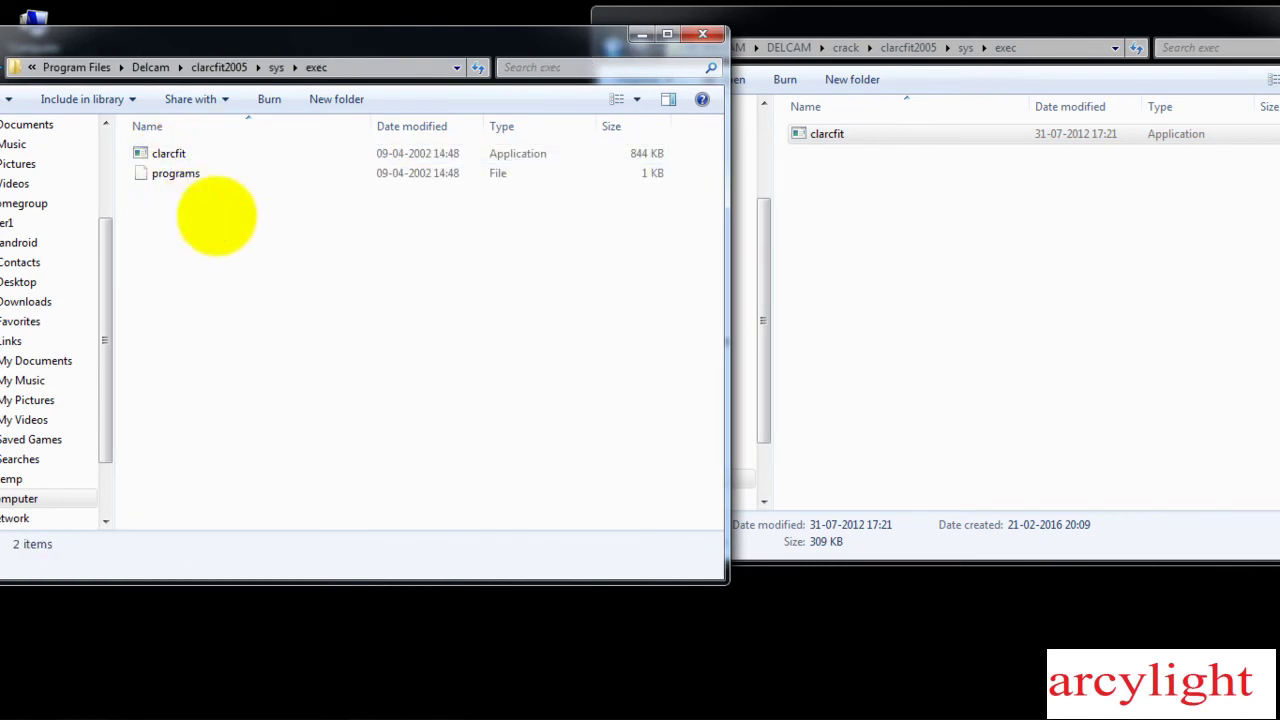
{"action": "right_click", "coordinate": [218, 221]}
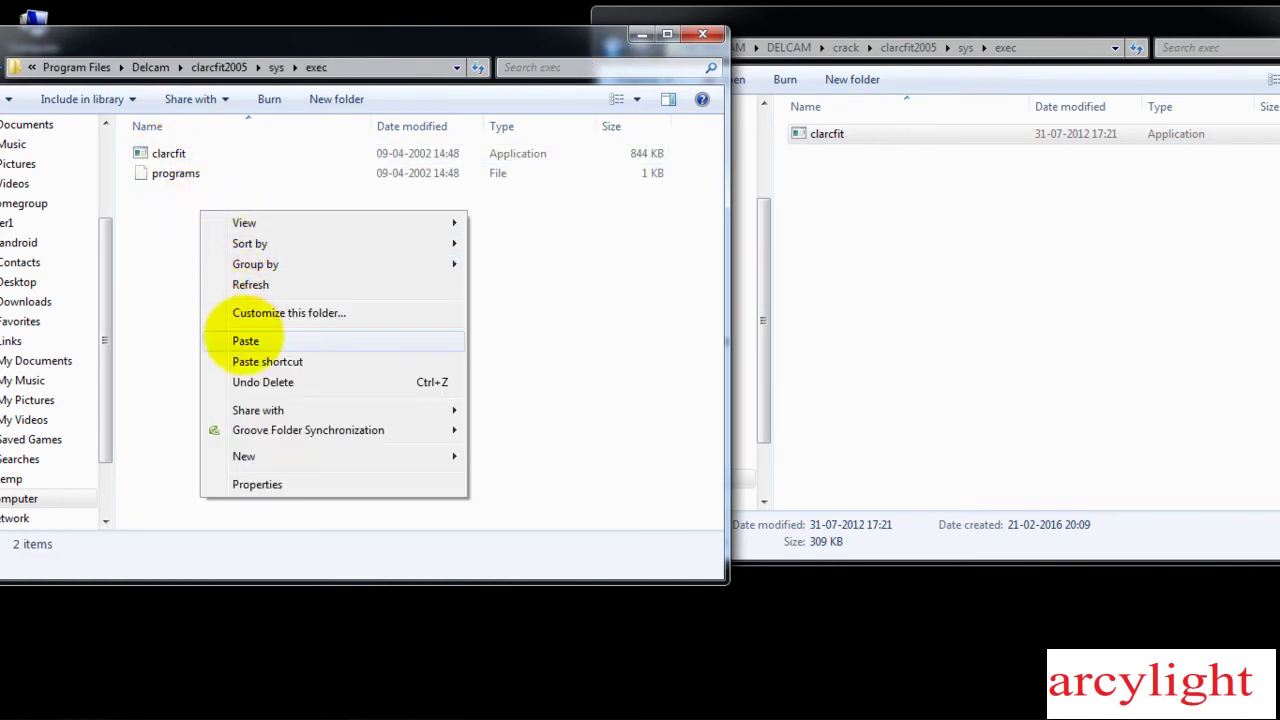
{"action": "left_click", "coordinate": [240, 341]}
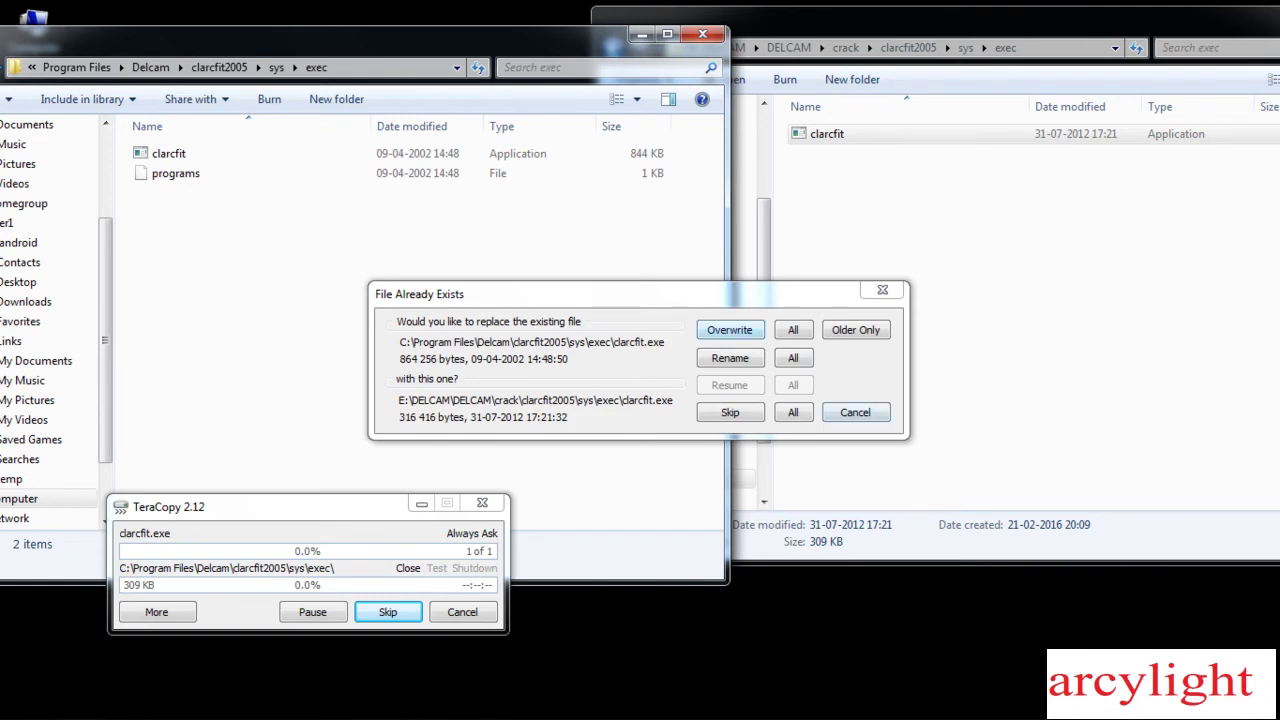
{"action": "left_click", "coordinate": [738, 329]}
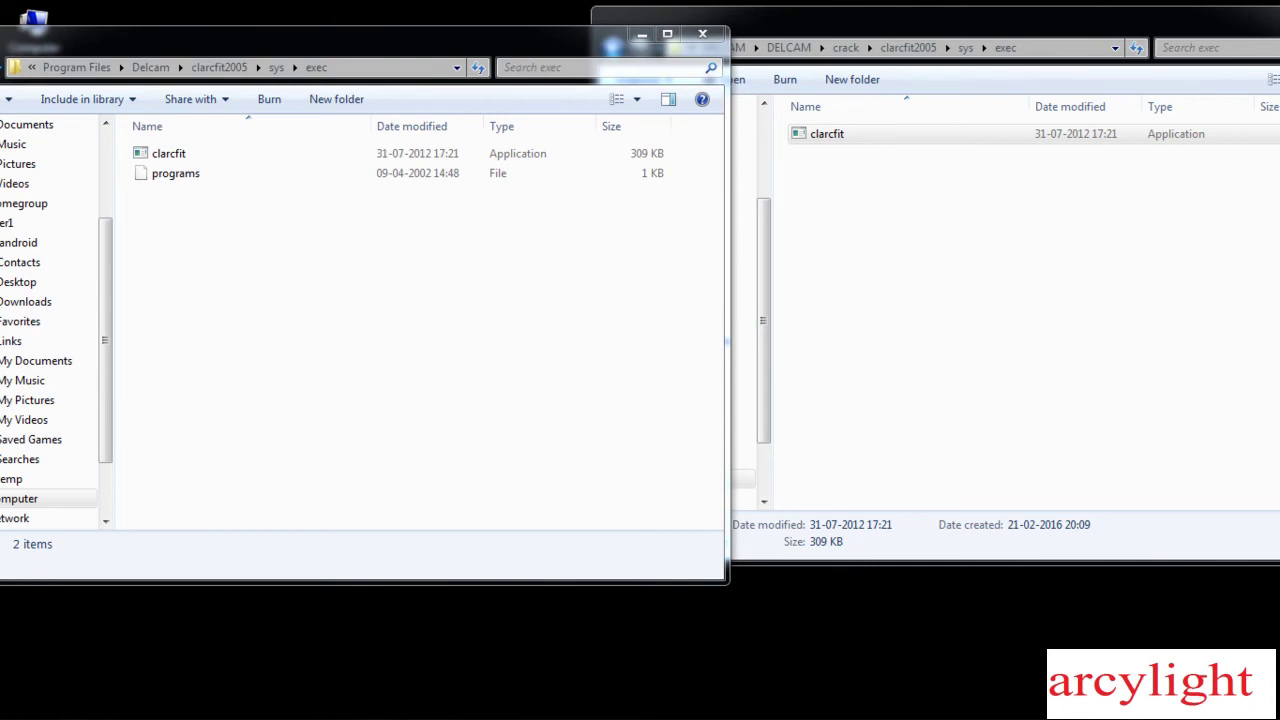
- Return one window to the crack folder and the other to C:\Program Files\Delcam, shifting the latter into fuller view
{"action": "left_click", "coordinate": [905, 300]}
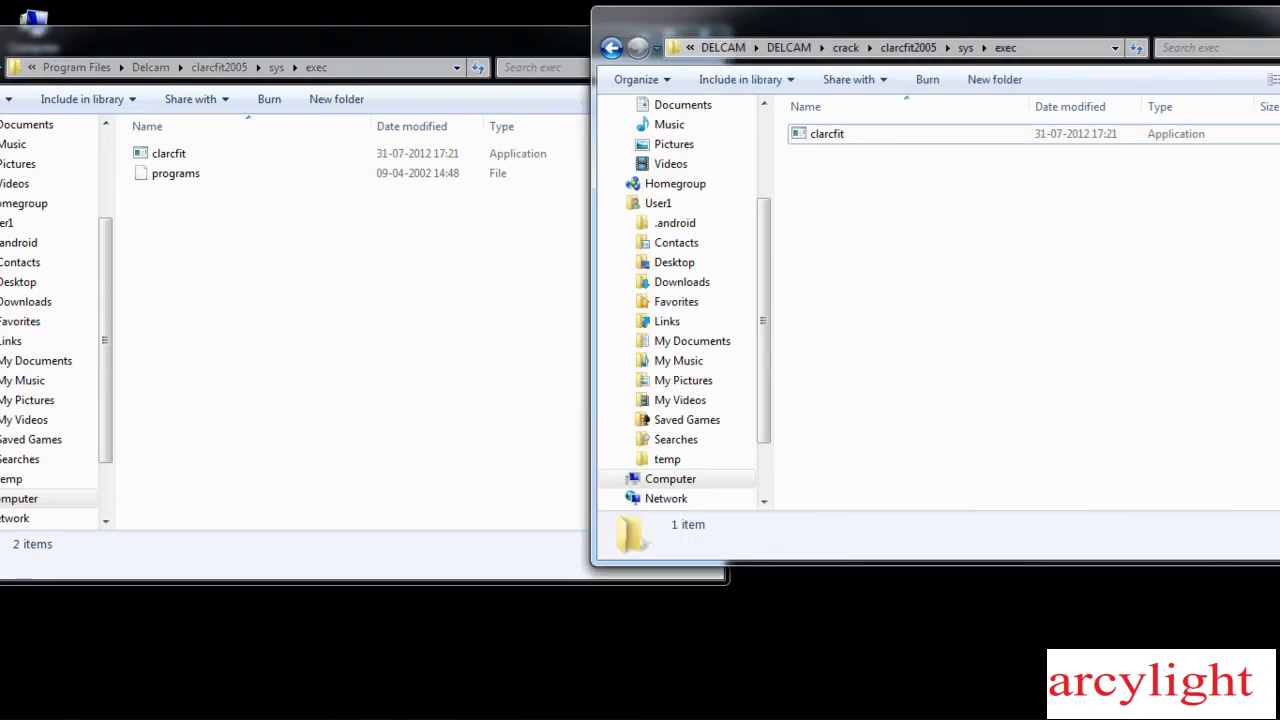
{"action": "key", "text": "BackSpace"}
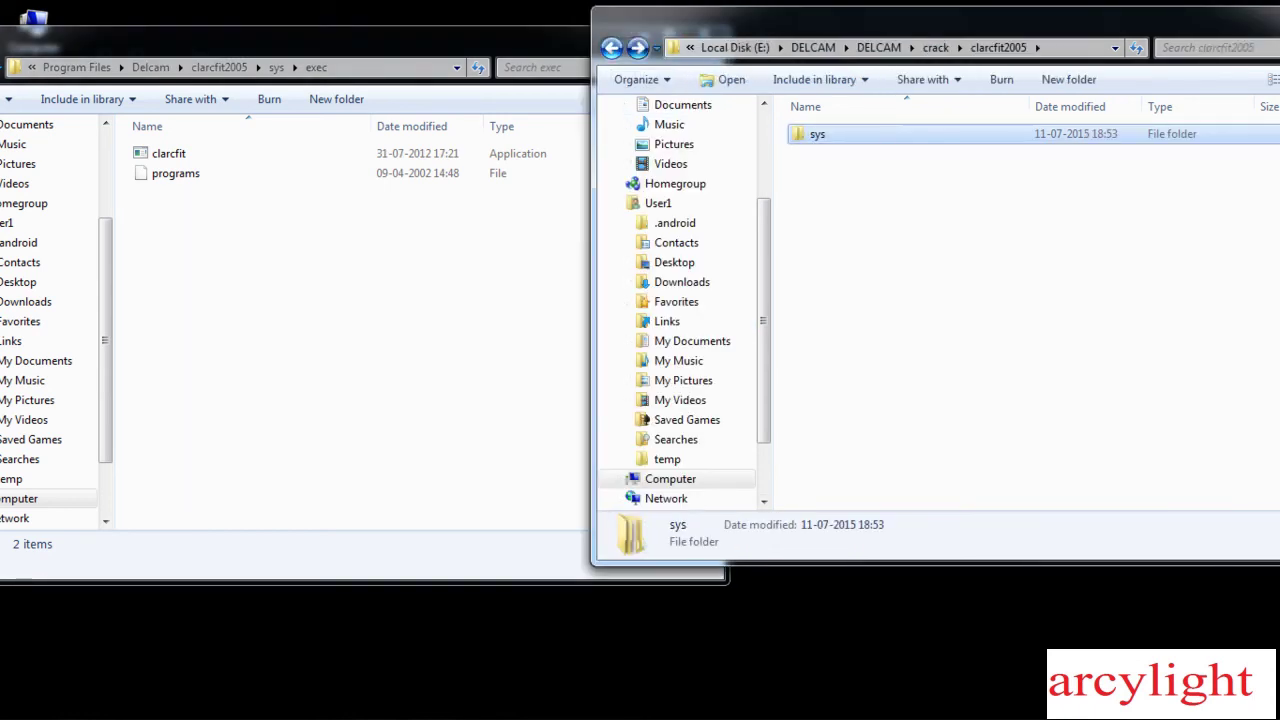
{"action": "key", "text": "BackSpace"}
{"action": "left_click", "coordinate": [830, 154]}
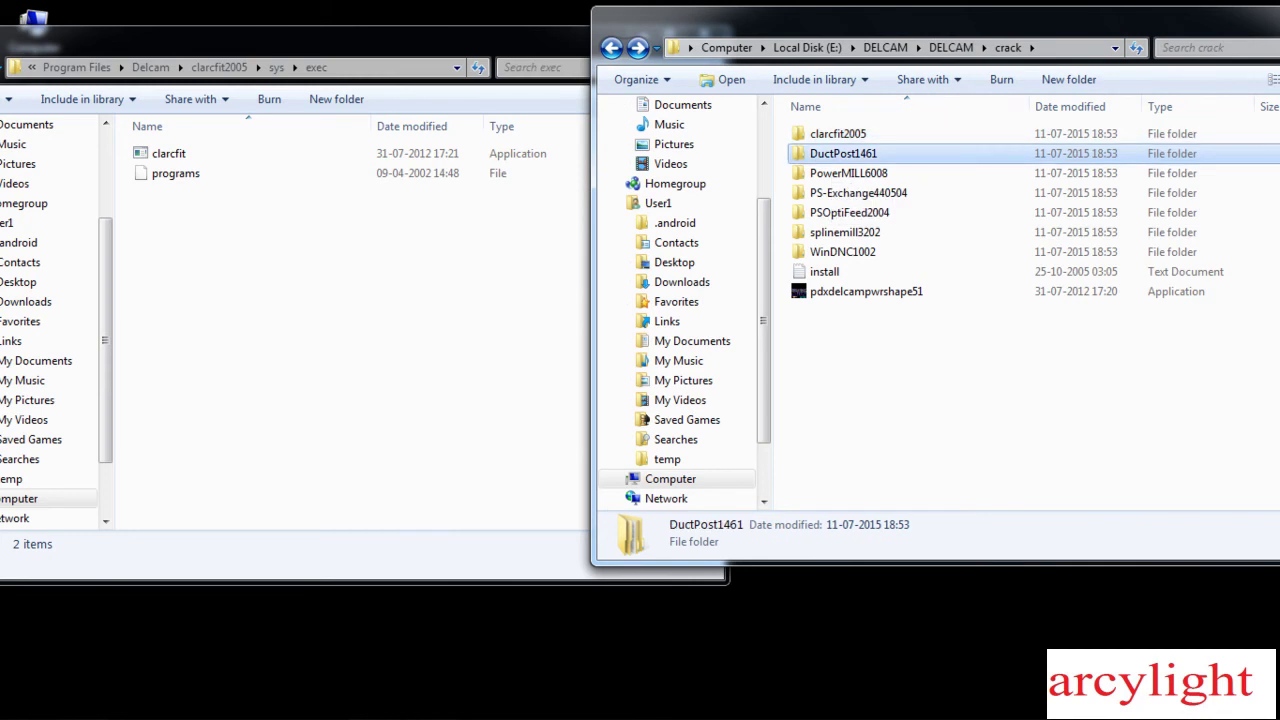
{"action": "left_click_drag", "start_coordinate": [100, 40], "coordinate": [145, 42]}
{"action": "left_click_drag", "start_coordinate": [345, 42], "coordinate": [354, 40]}
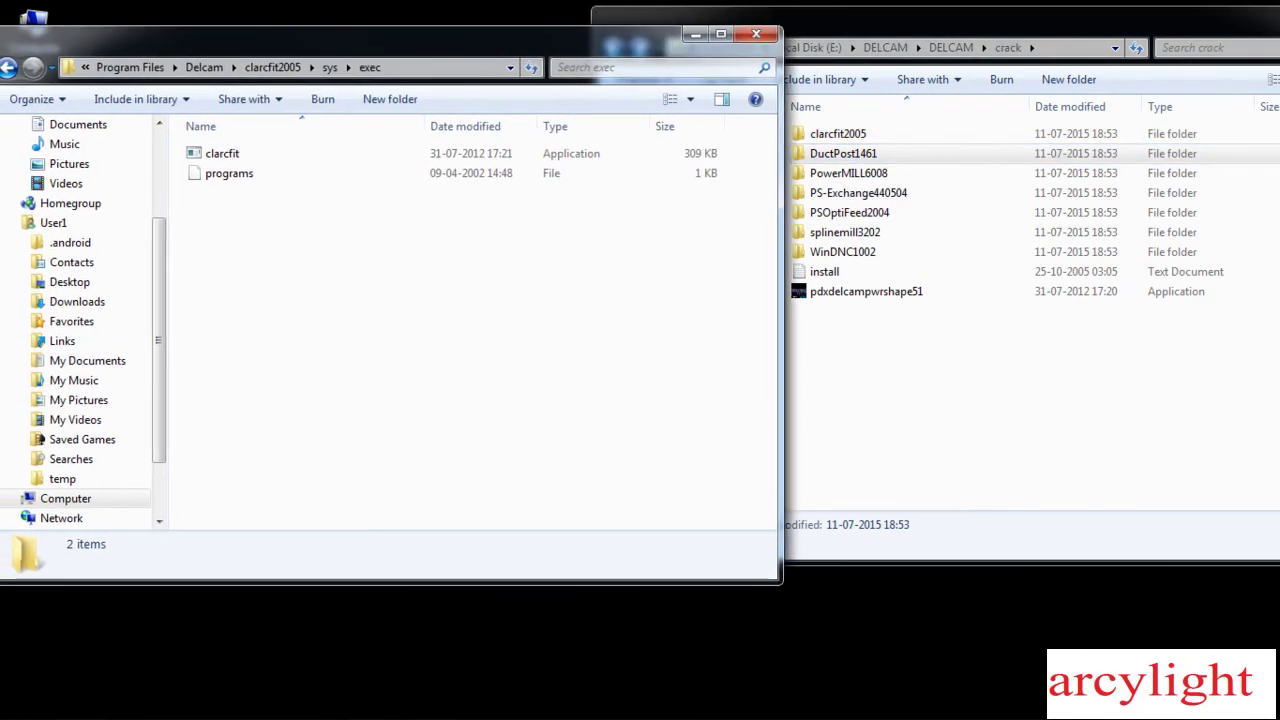
{"action": "key", "text": "BackSpace"}
{"action": "key", "text": "BackSpace"}
{"action": "key", "text": "alt+Left"}
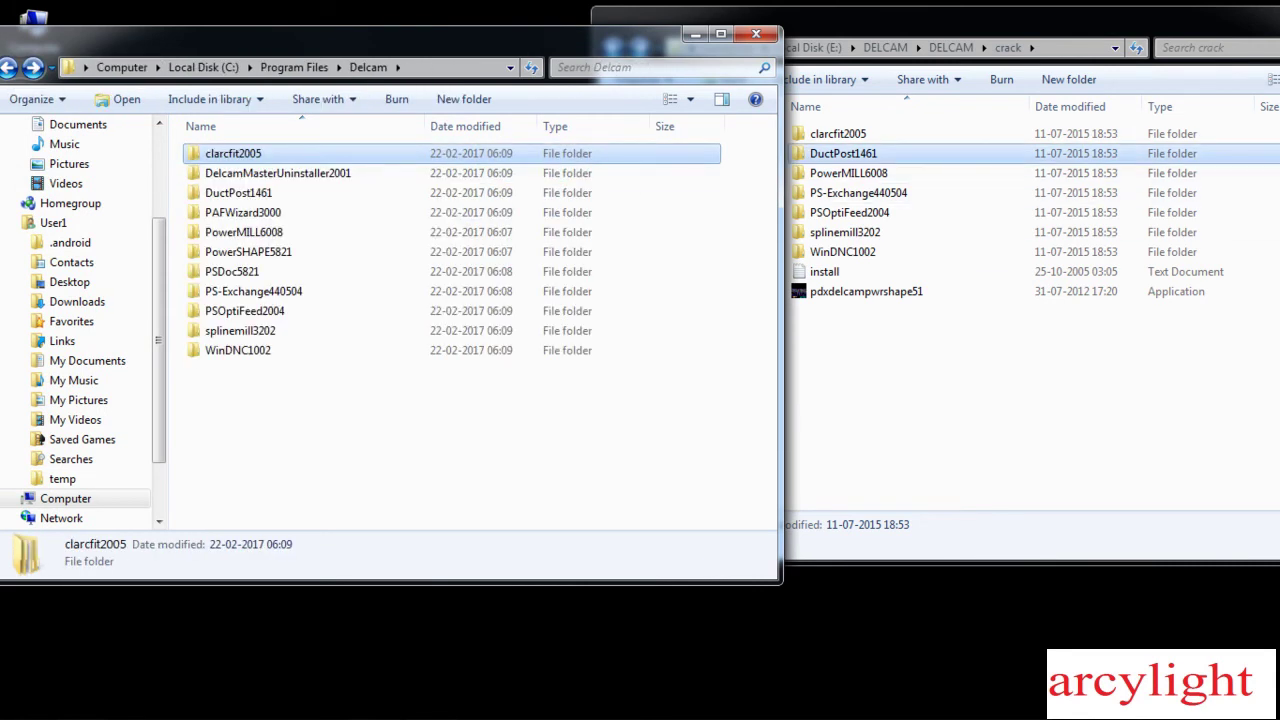
- Copy the ductpost application from the crack folder's DuctPost1461\sys\exec subfolder
{"action": "double_click", "coordinate": [843, 153]}
{"action": "double_click", "coordinate": [820, 133]}
{"action": "left_click", "coordinate": [820, 133]}
{"action": "key", "text": "Return"}
{"action": "key", "text": "Down"}
{"action": "key", "text": "shift+F10"}
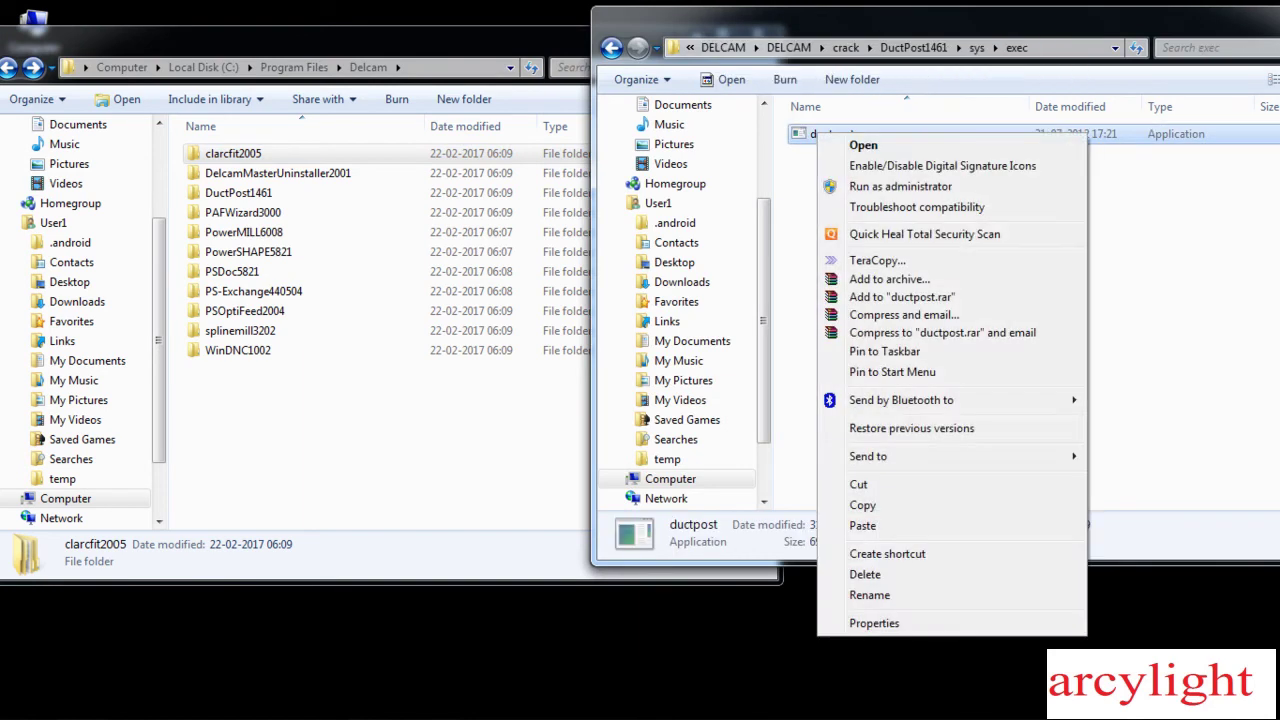
{"action": "key", "text": "Up"}
{"action": "key", "text": "Return"}
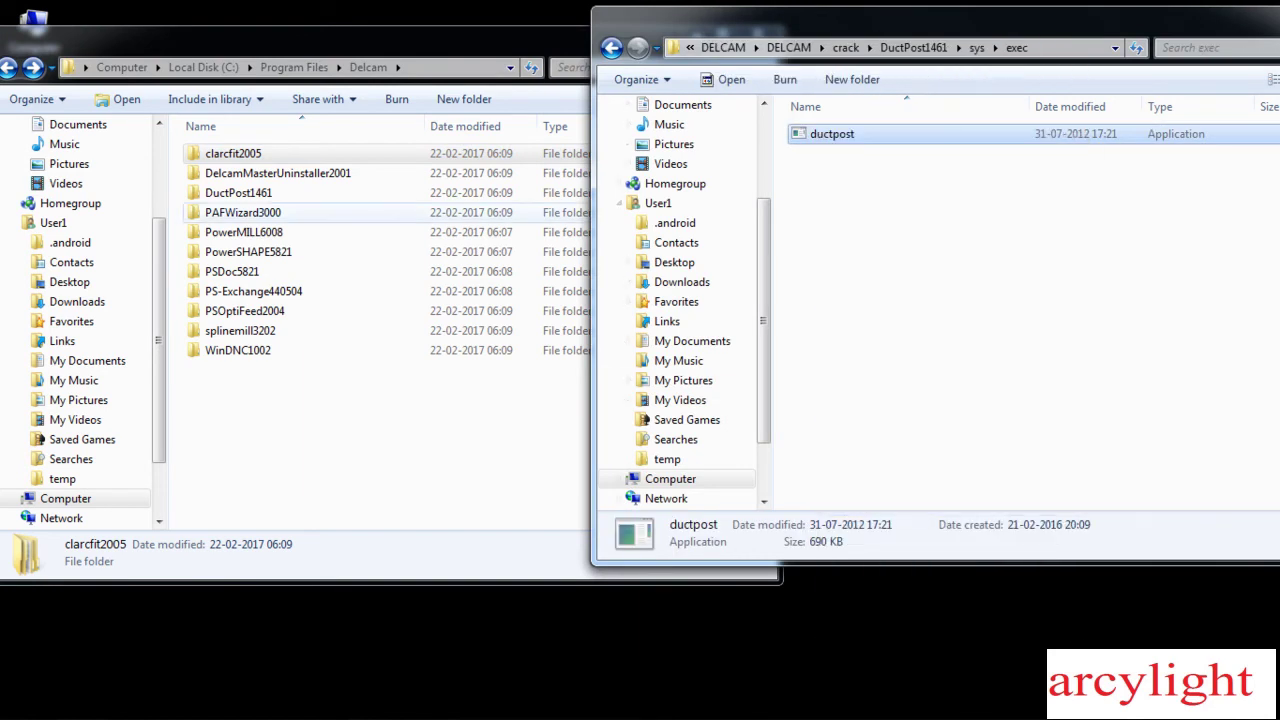
- Paste ductpost into C:\Program Files\Delcam\DuctPost1461\sys\exec, overwriting the existing file
{"action": "key", "text": "alt+Tab"}
{"action": "key", "text": "Return"}
{"action": "key", "text": "Down"}
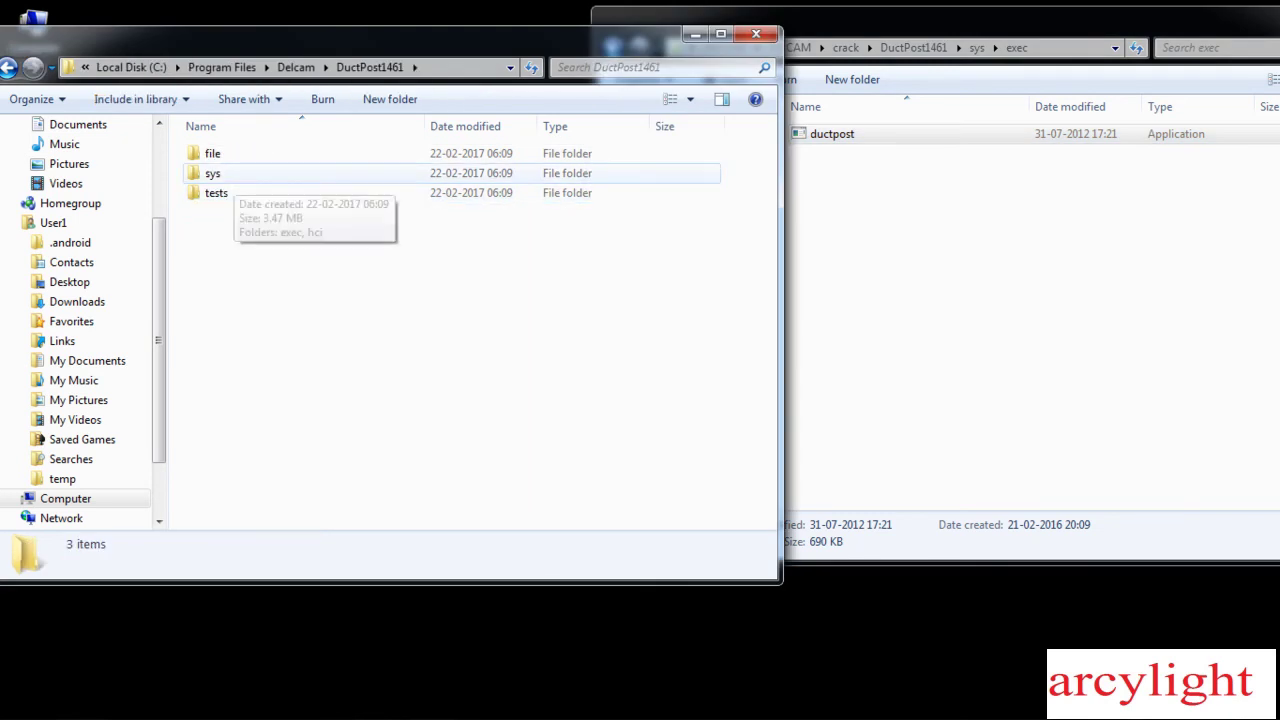
{"action": "key", "text": "Return"}
{"action": "key", "text": "Up"}
{"action": "key", "text": "Return"}
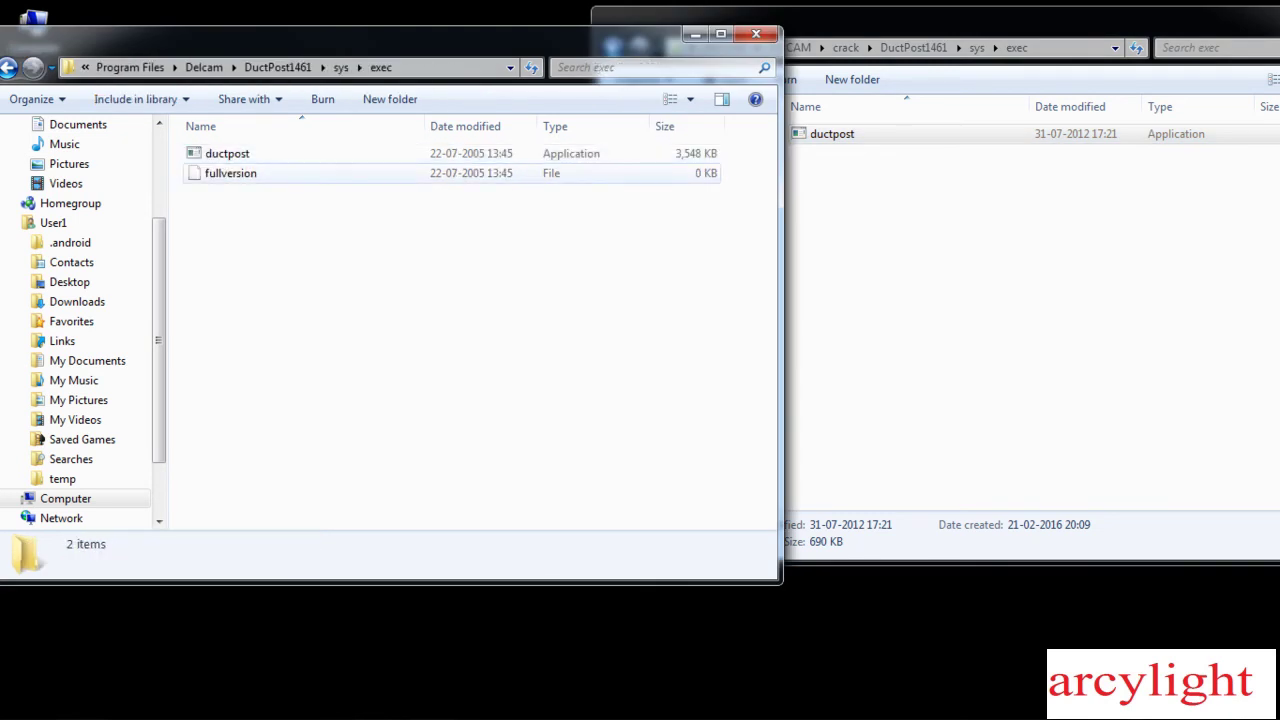
{"action": "right_click", "coordinate": [253, 254]}
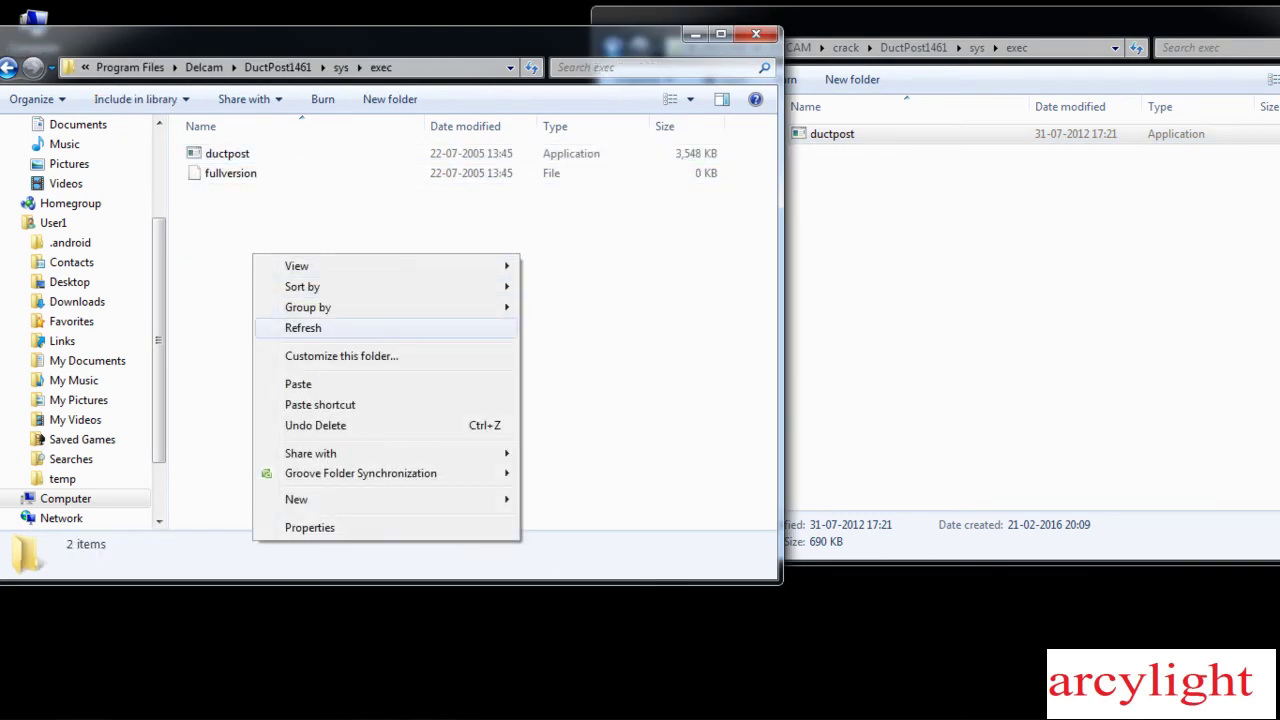
{"action": "key", "text": "Return"}
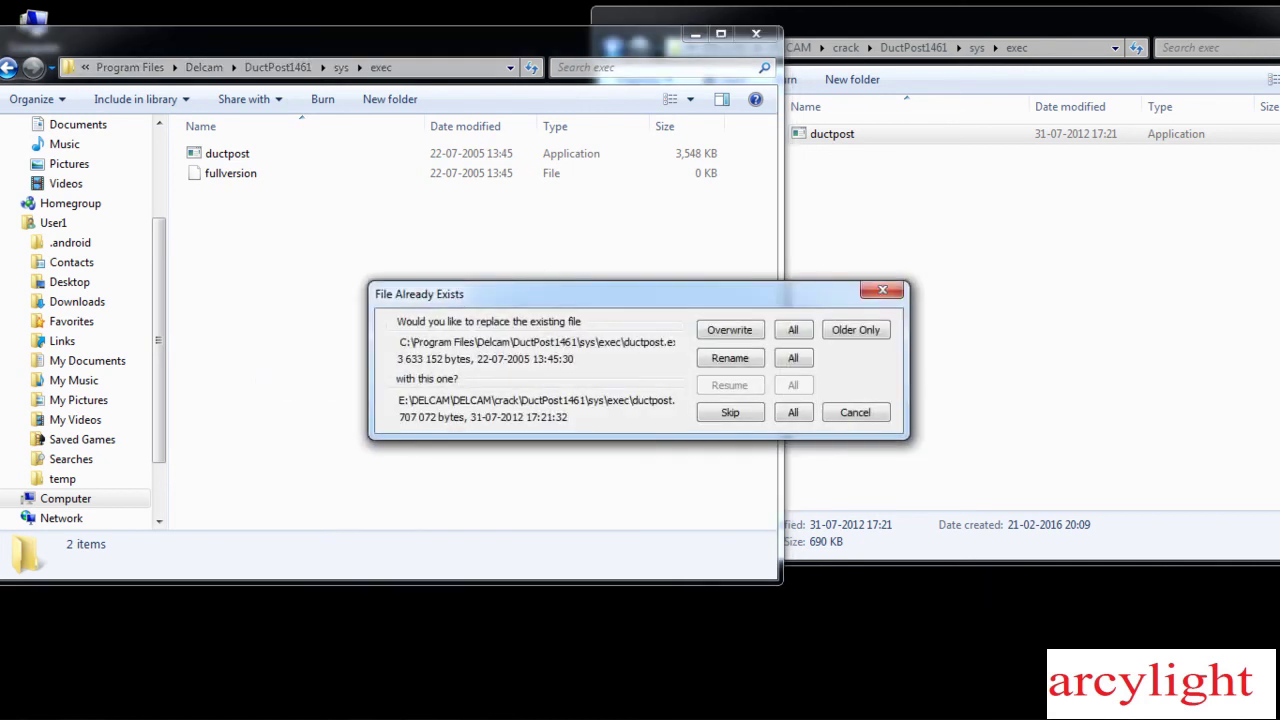
{"action": "key", "text": "Return"}
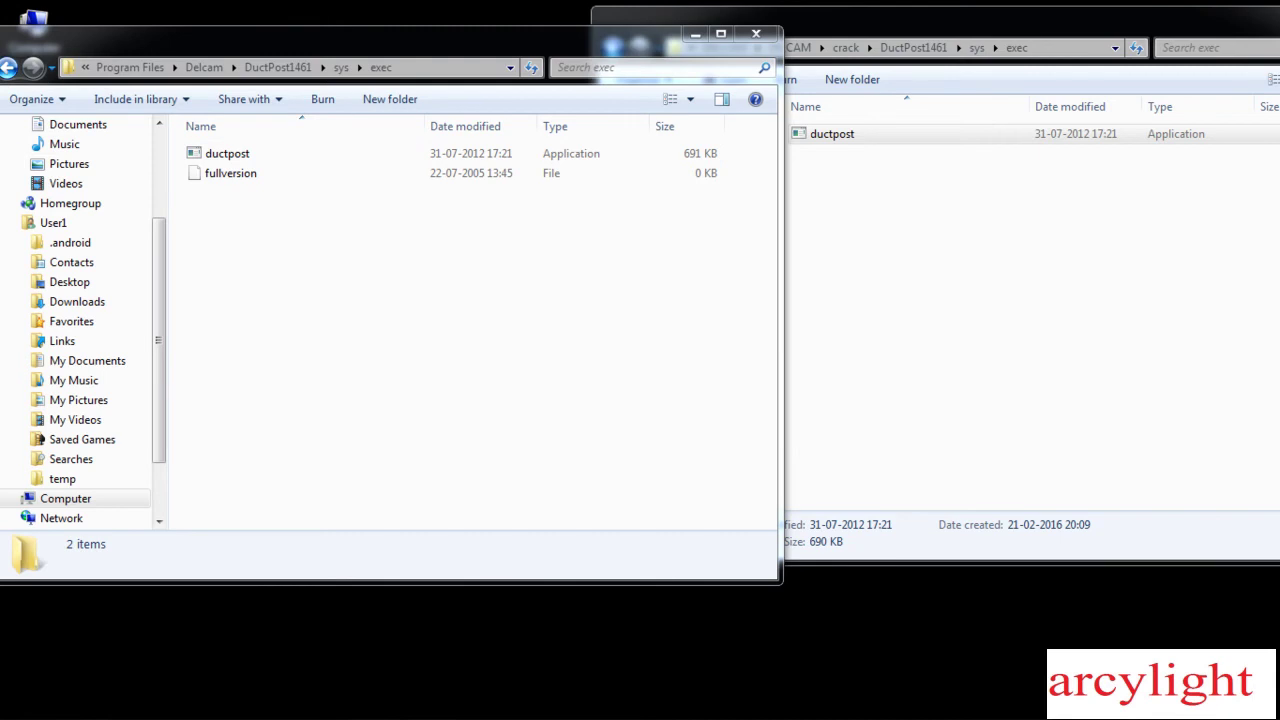
- Go back to the installed DuctPost1461 folder in one window and to the crack folder in the other
{"action": "left_click", "coordinate": [8, 67]}
{"action": "left_click", "coordinate": [8, 67]}
{"action": "left_click", "coordinate": [1000, 300]}
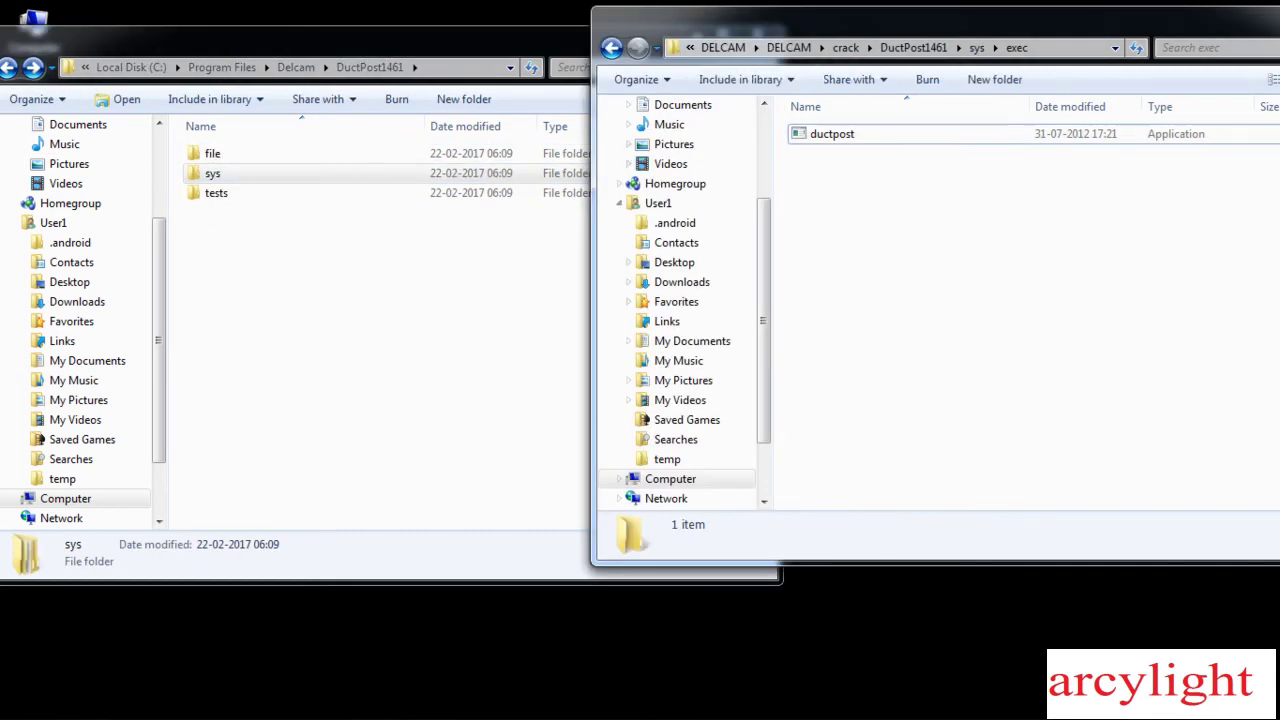
{"action": "left_click", "coordinate": [611, 47]}
{"action": "left_click", "coordinate": [611, 47]}
{"action": "key", "text": "BackSpace"}
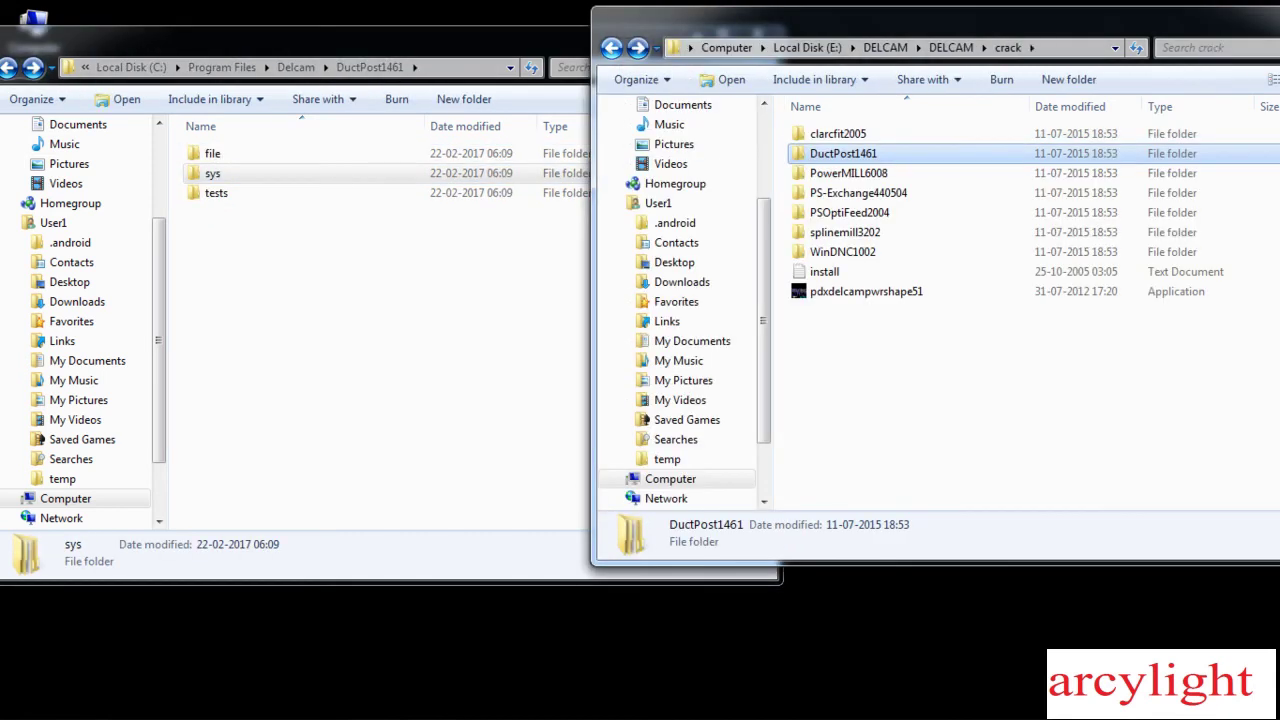
- Copy the pmill application from the crack folder's PowerMILL6008\sys\exec subfolder
{"action": "key", "text": "Down"}
{"action": "key", "text": "Return"}
{"action": "key", "text": "Down"}
{"action": "key", "text": "Return"}
{"action": "key", "text": "Down"}
{"action": "key", "text": "Return"}
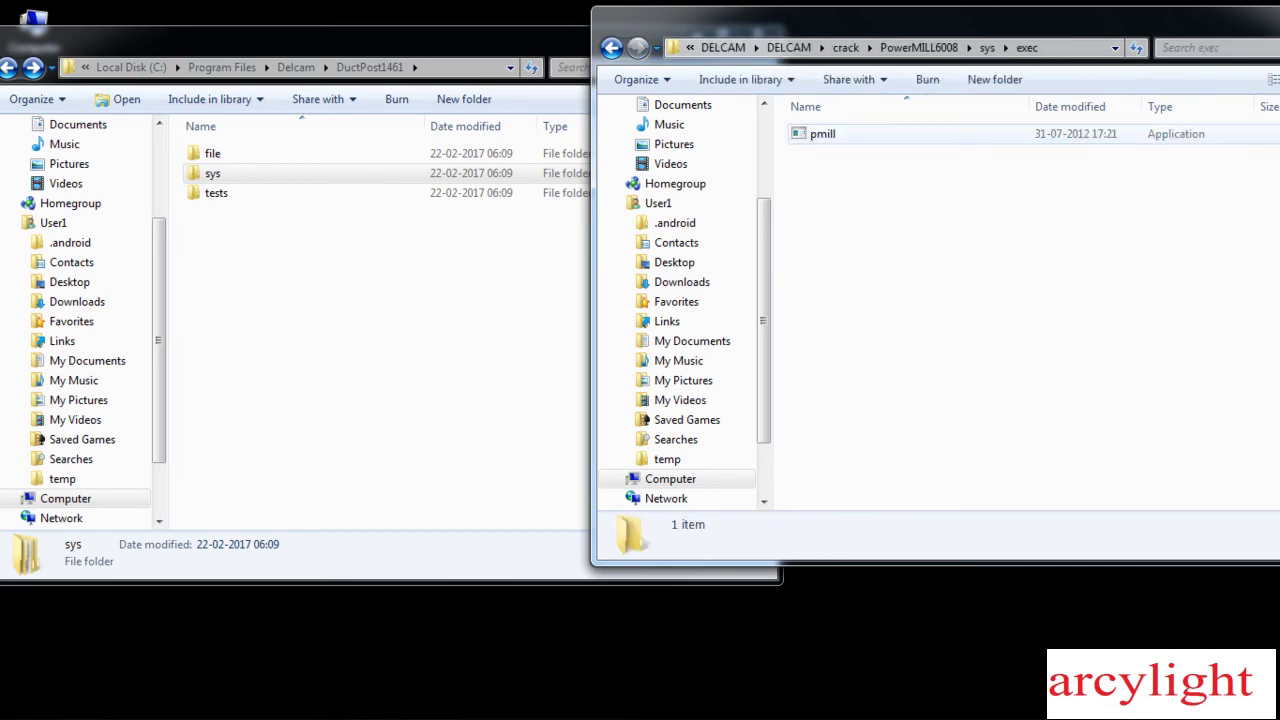
{"action": "key", "text": "Down"}
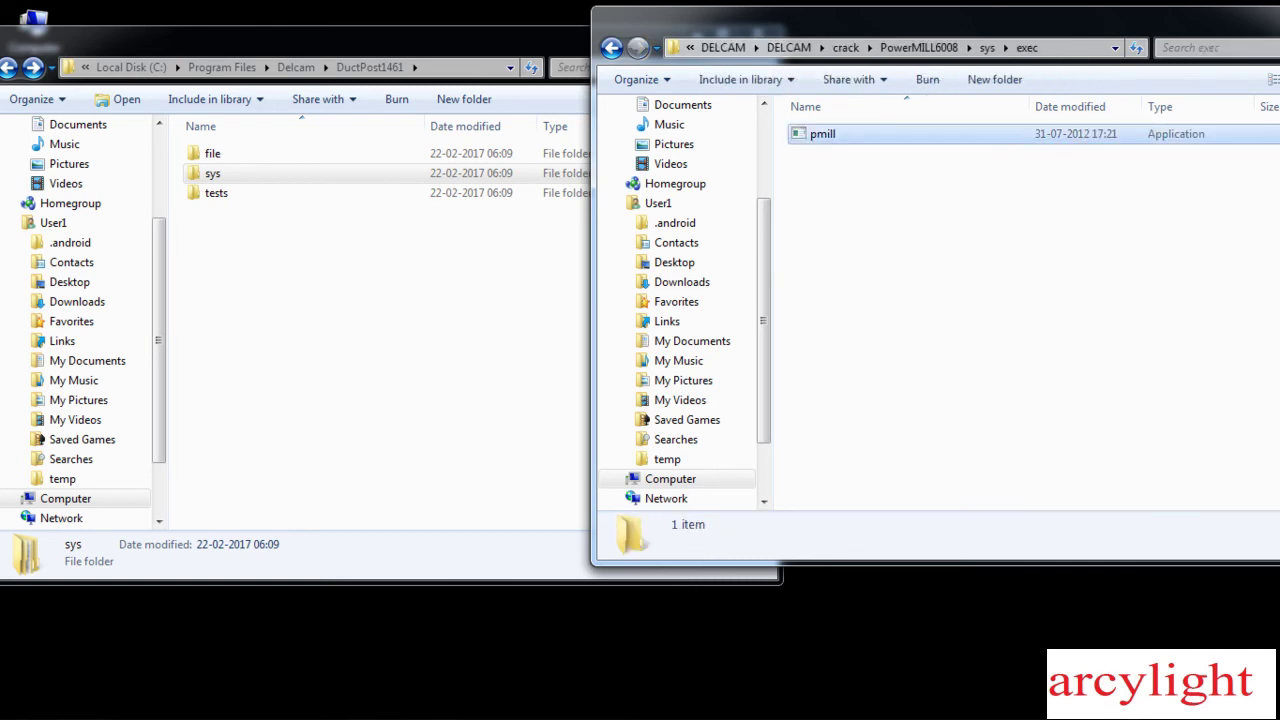
{"action": "key", "text": "shift+F10"}
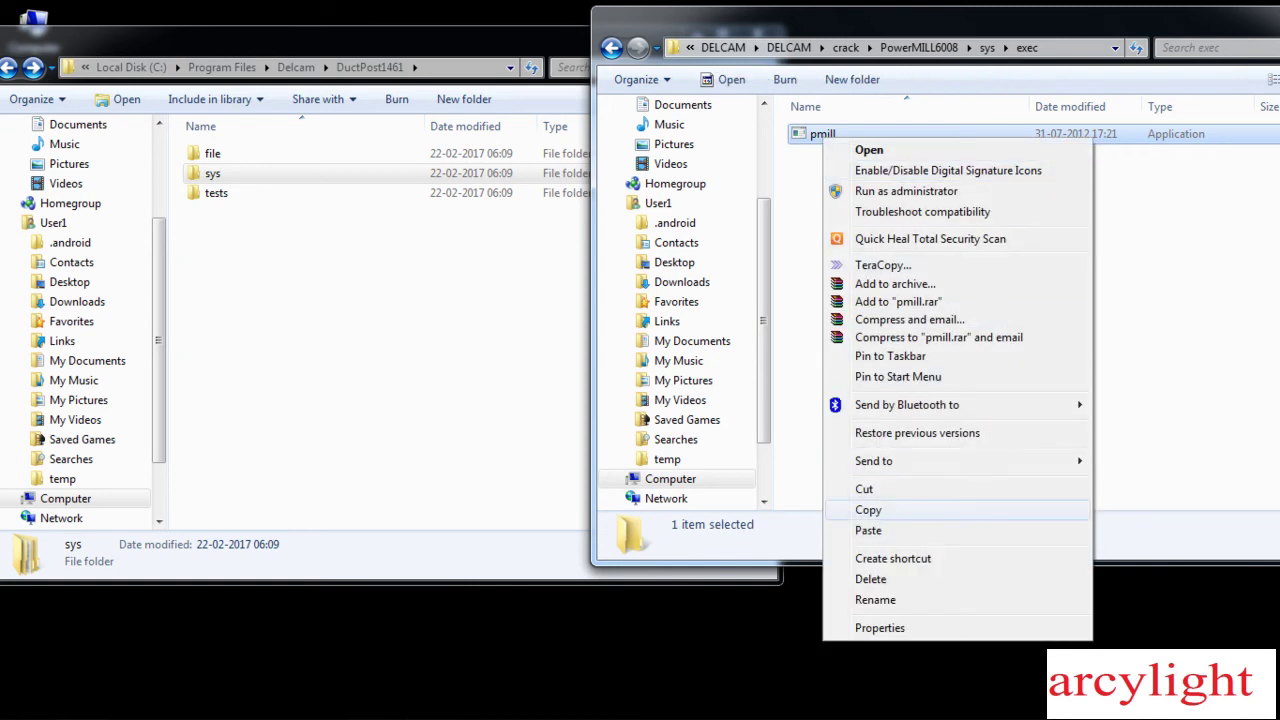
{"action": "key", "text": "Return"}
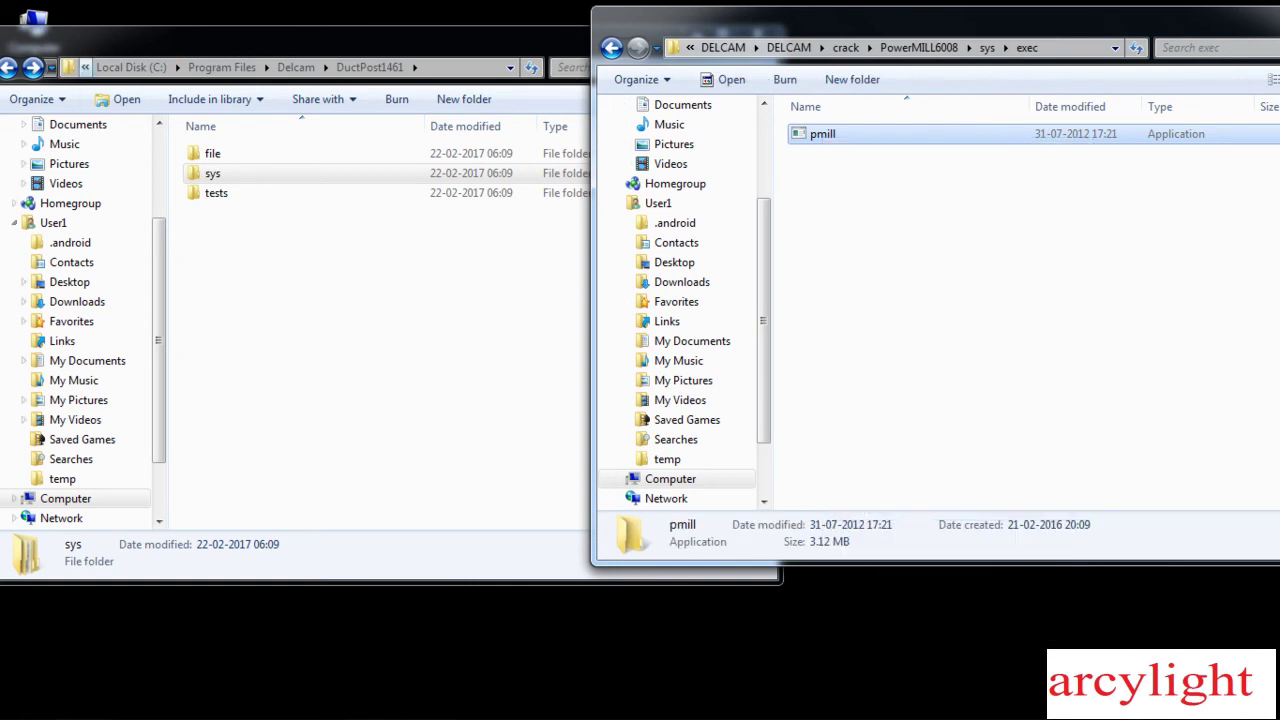
- Paste pmill into C:\Program Files\Delcam\PowerMILL6008\sys\exec, overwriting the existing file
{"action": "left_click", "coordinate": [33, 67]}
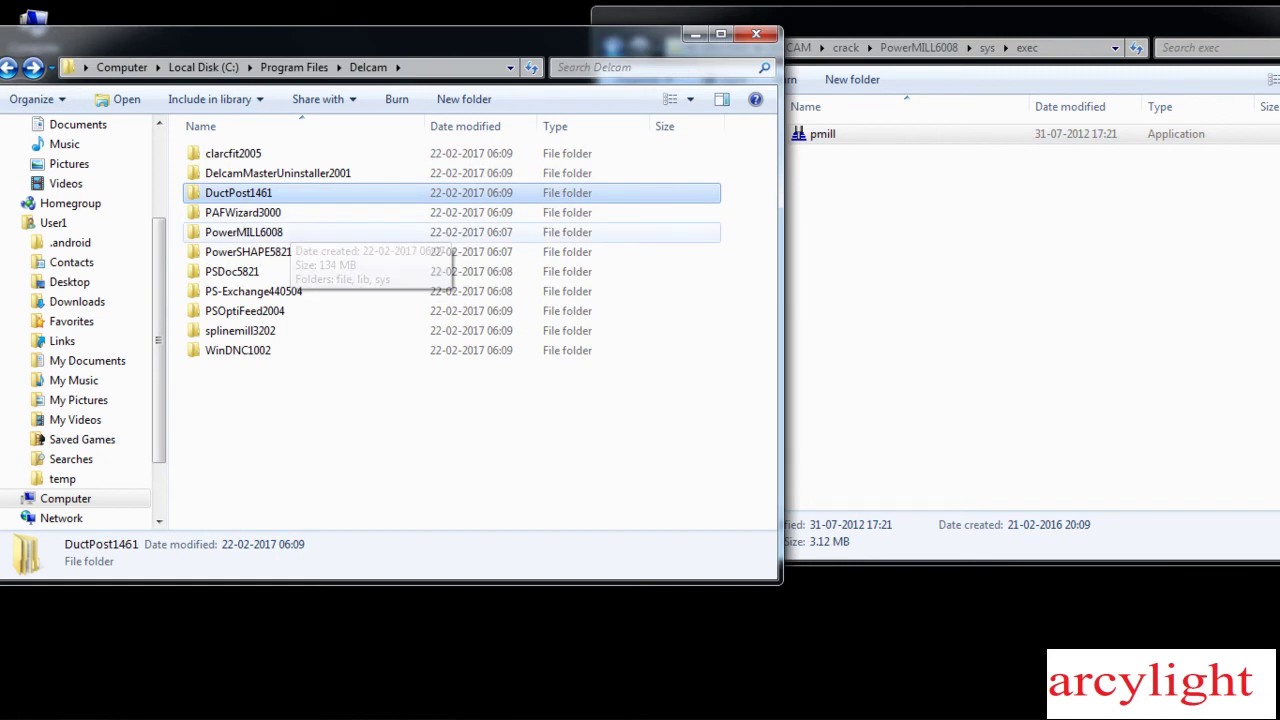
{"action": "double_click", "coordinate": [250, 232]}
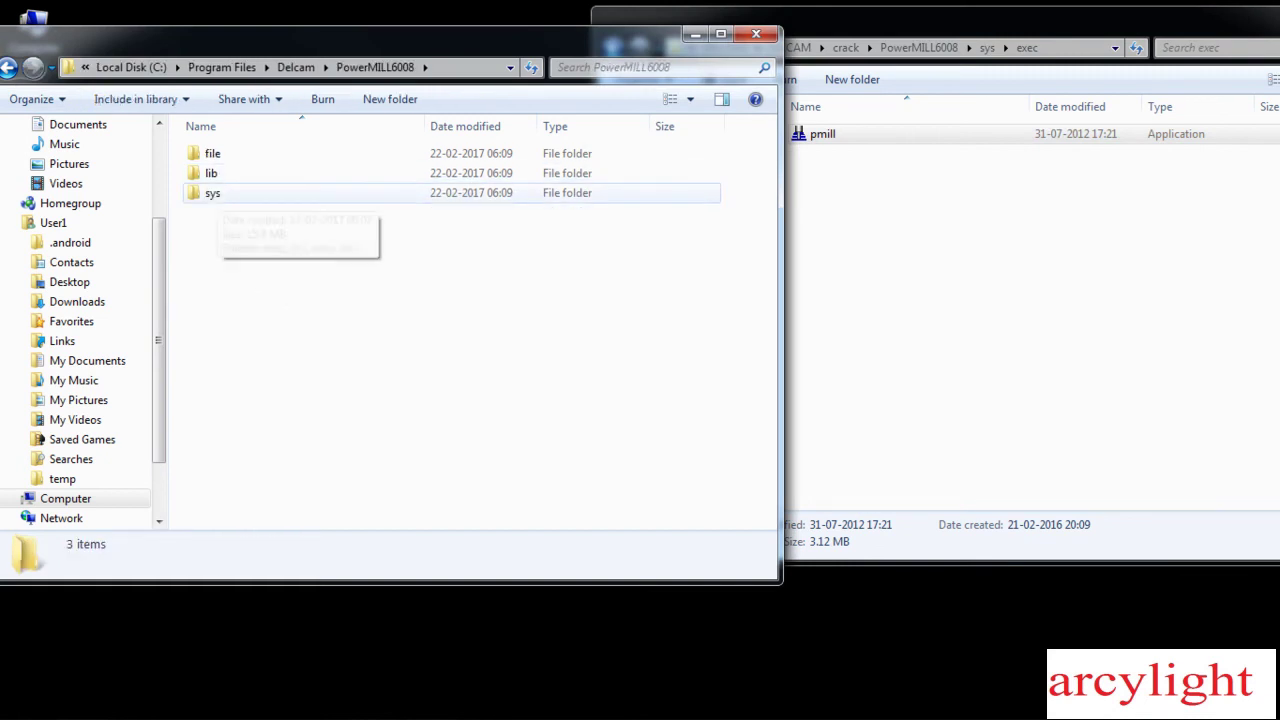
{"action": "double_click", "coordinate": [215, 193]}
{"action": "double_click", "coordinate": [215, 153]}
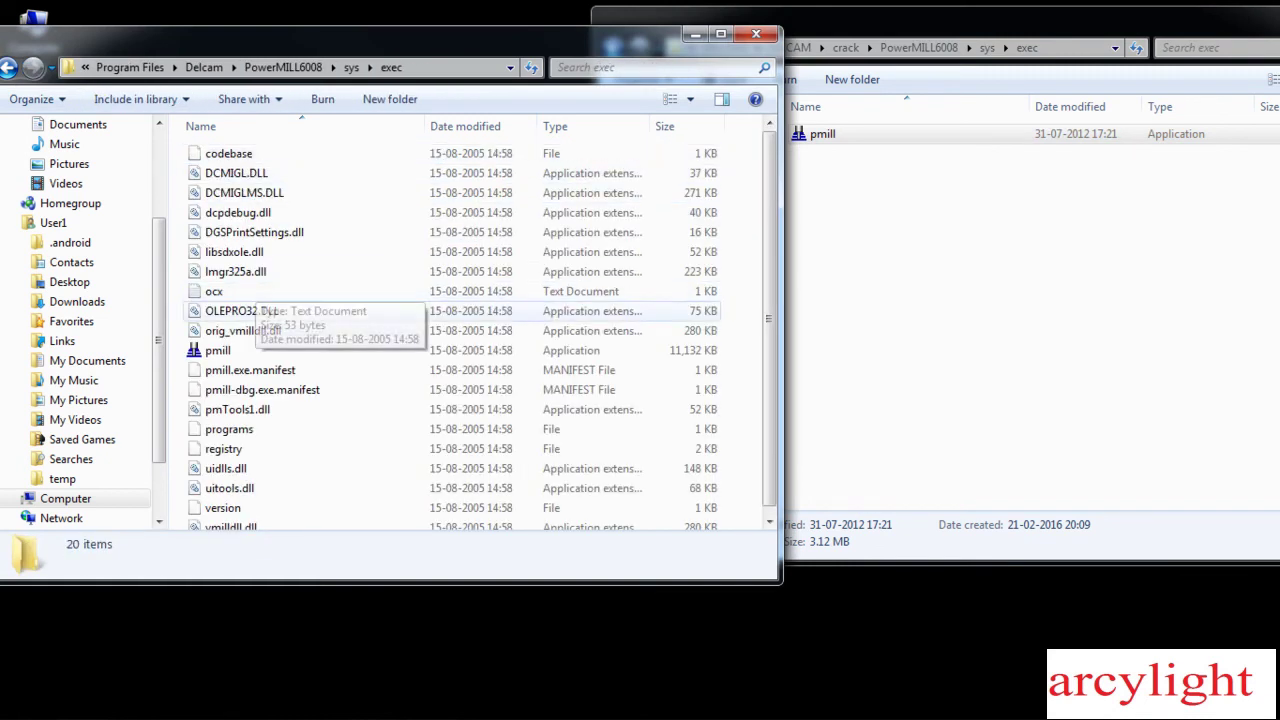
{"action": "right_click", "coordinate": [353, 257]}
{"action": "left_click", "coordinate": [400, 388]}
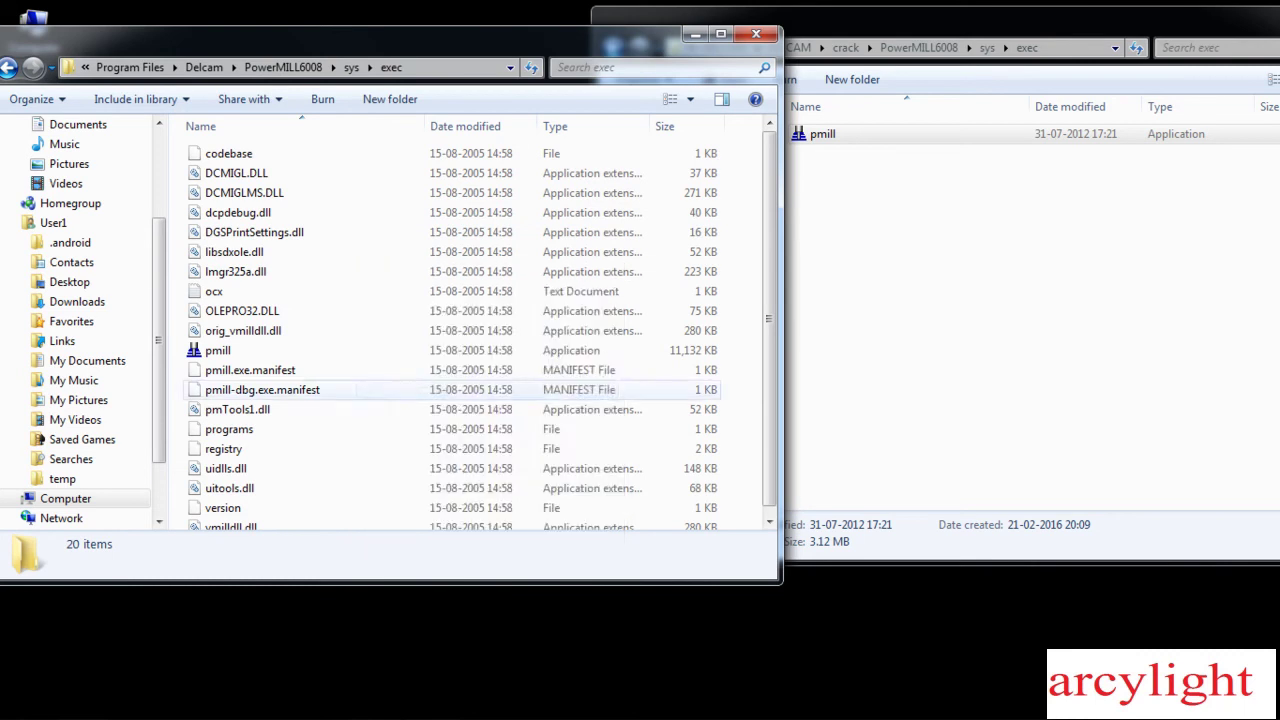
{"action": "key", "text": "Return"}
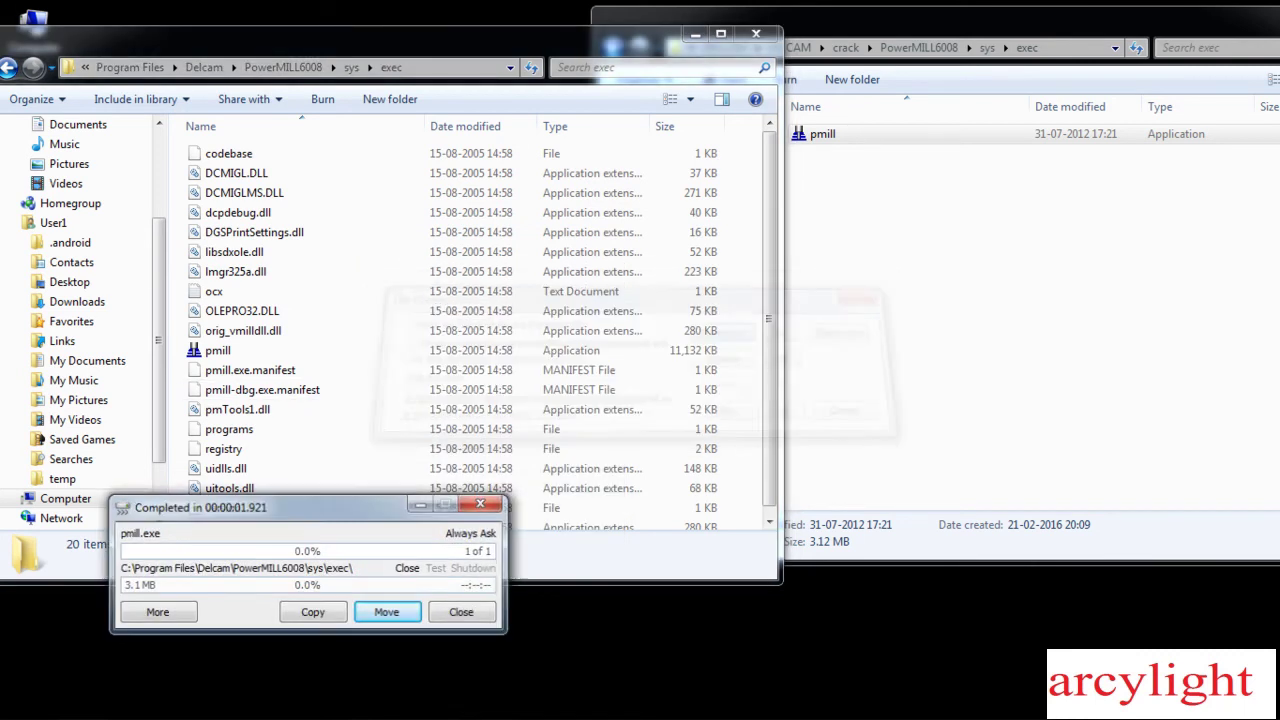
- Copy libsdxgrlib.dll from the crack folder's PS-Exchange440504\sys\exec subfolder
{"action": "left_click", "coordinate": [900, 250]}
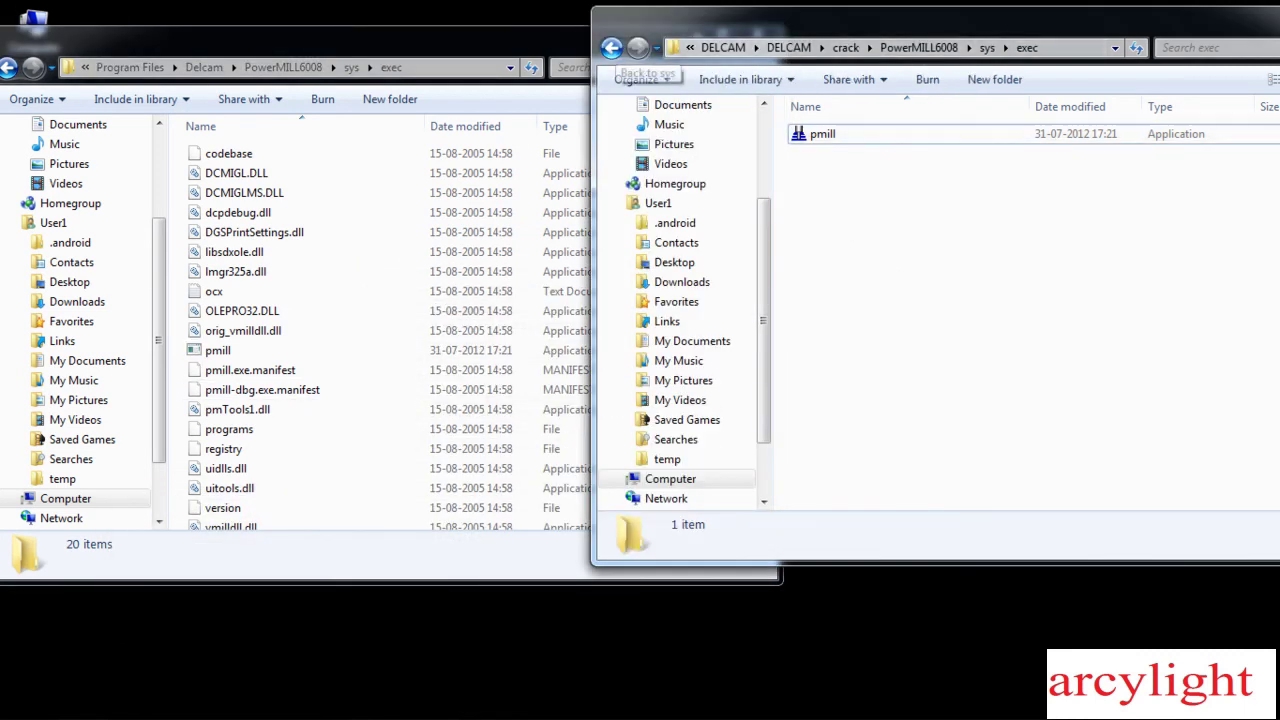
{"action": "left_click", "coordinate": [611, 47]}
{"action": "left_click", "coordinate": [611, 47]}
{"action": "left_click", "coordinate": [611, 47]}
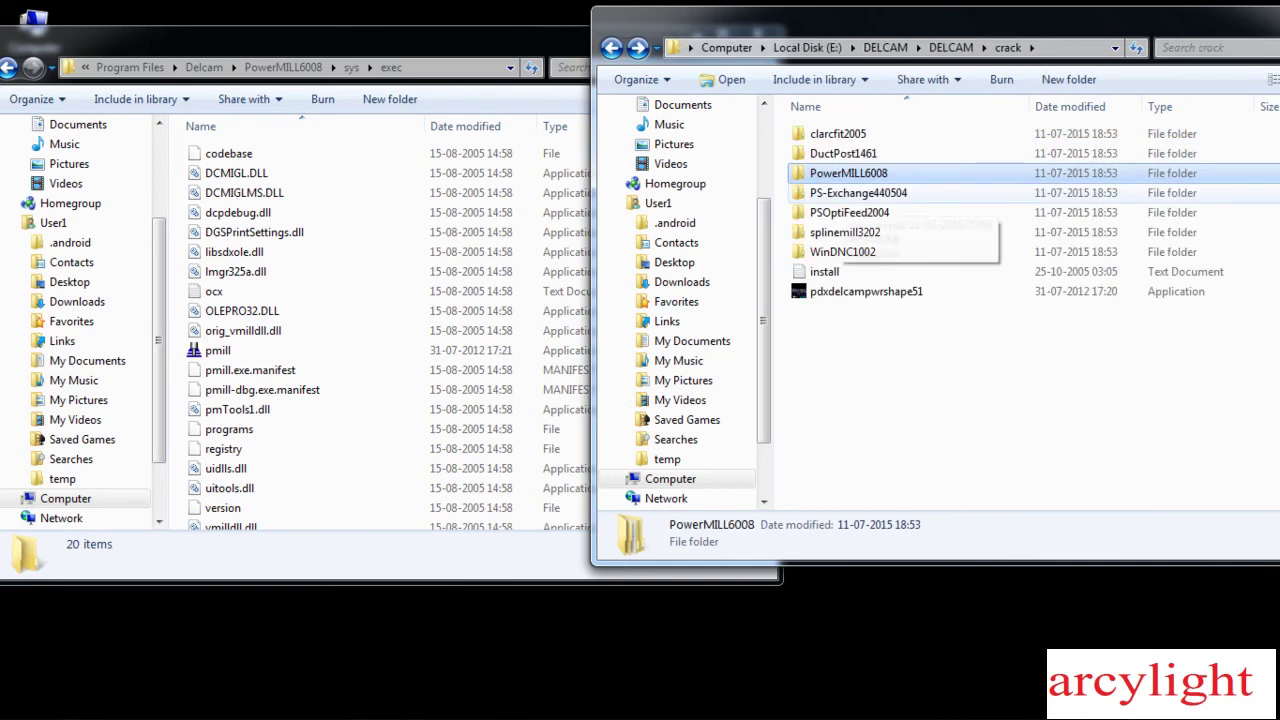
{"action": "double_click", "coordinate": [836, 192]}
{"action": "double_click", "coordinate": [836, 133]}
{"action": "double_click", "coordinate": [836, 133]}
{"action": "right_click", "coordinate": [818, 136]}
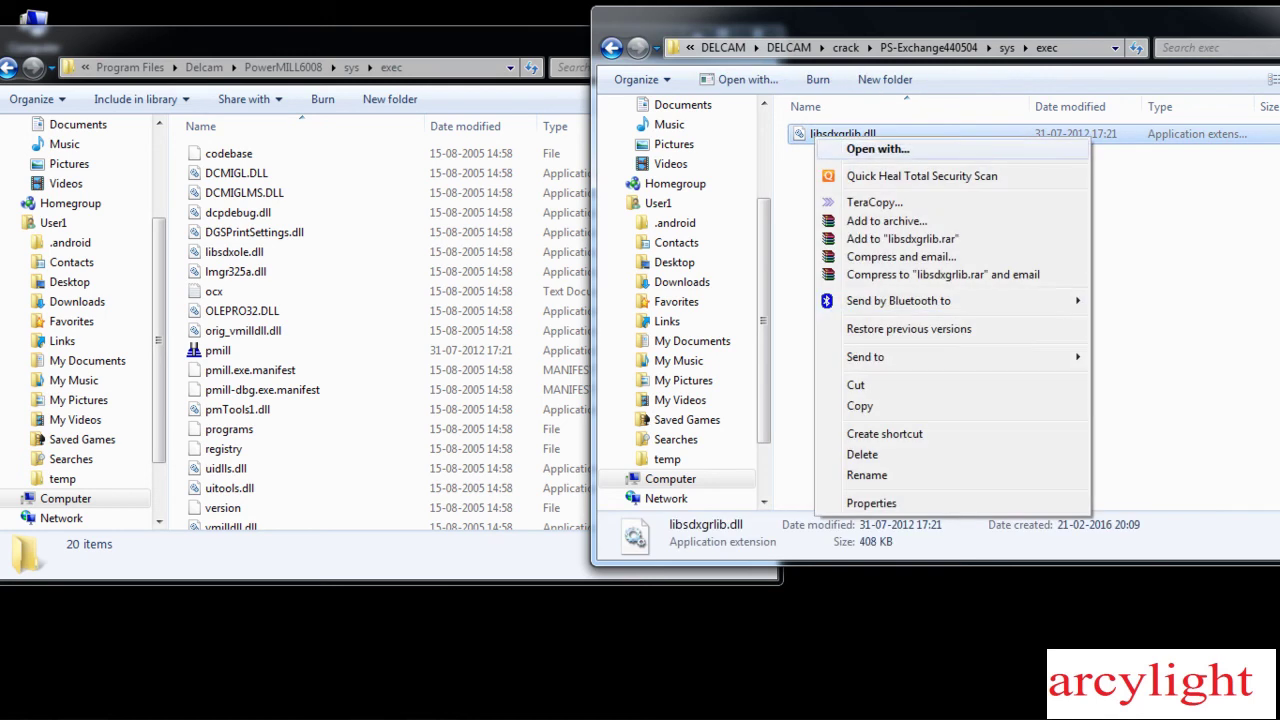
{"action": "left_click", "coordinate": [860, 405]}
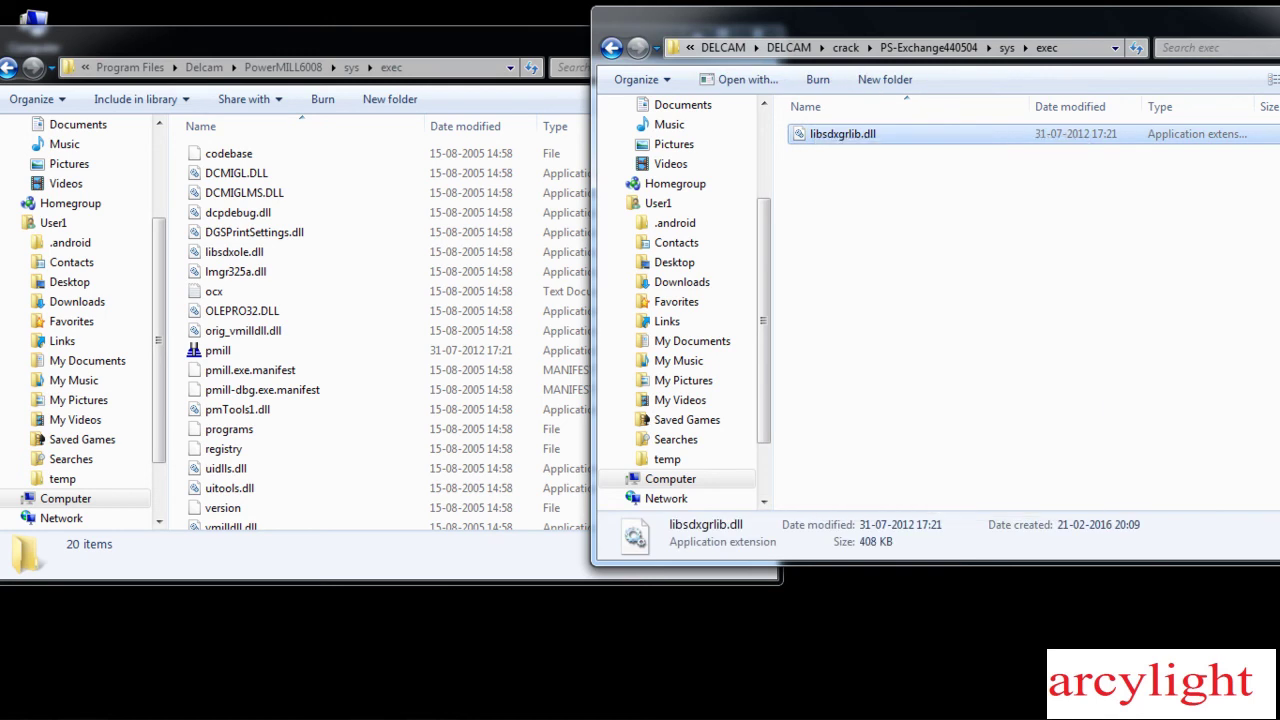
- Paste libsdxgrlib.dll into C:\Program Files\Delcam\PS-Exchange440504\sys\exec, overwriting the existing file
{"action": "left_click", "coordinate": [9, 67]}
{"action": "left_click", "coordinate": [9, 67]}
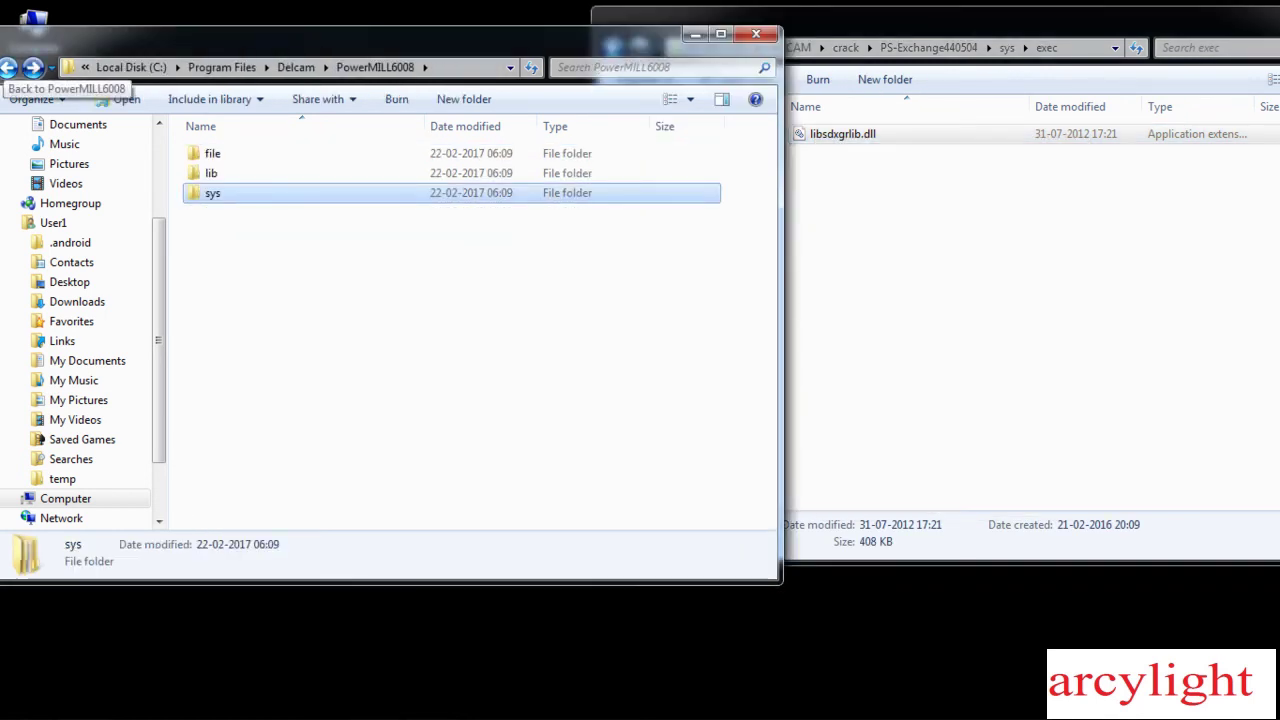
{"action": "left_click", "coordinate": [9, 67]}
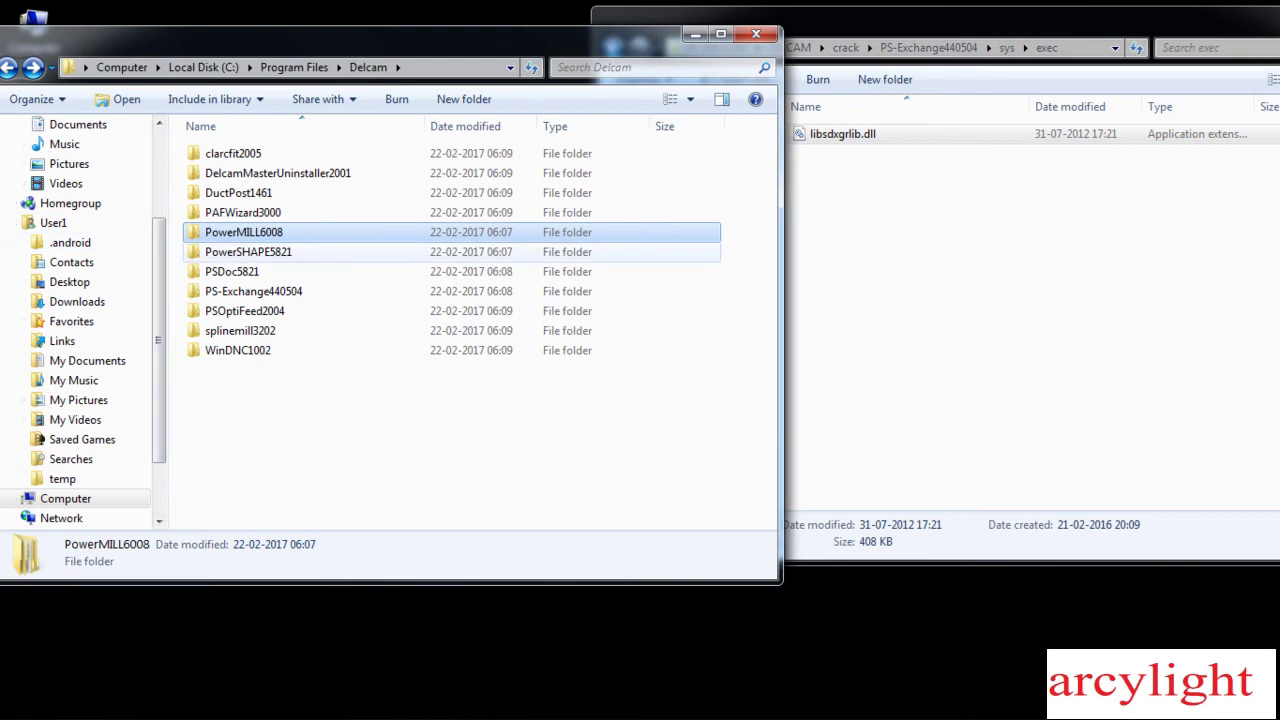
{"action": "double_click", "coordinate": [253, 291]}
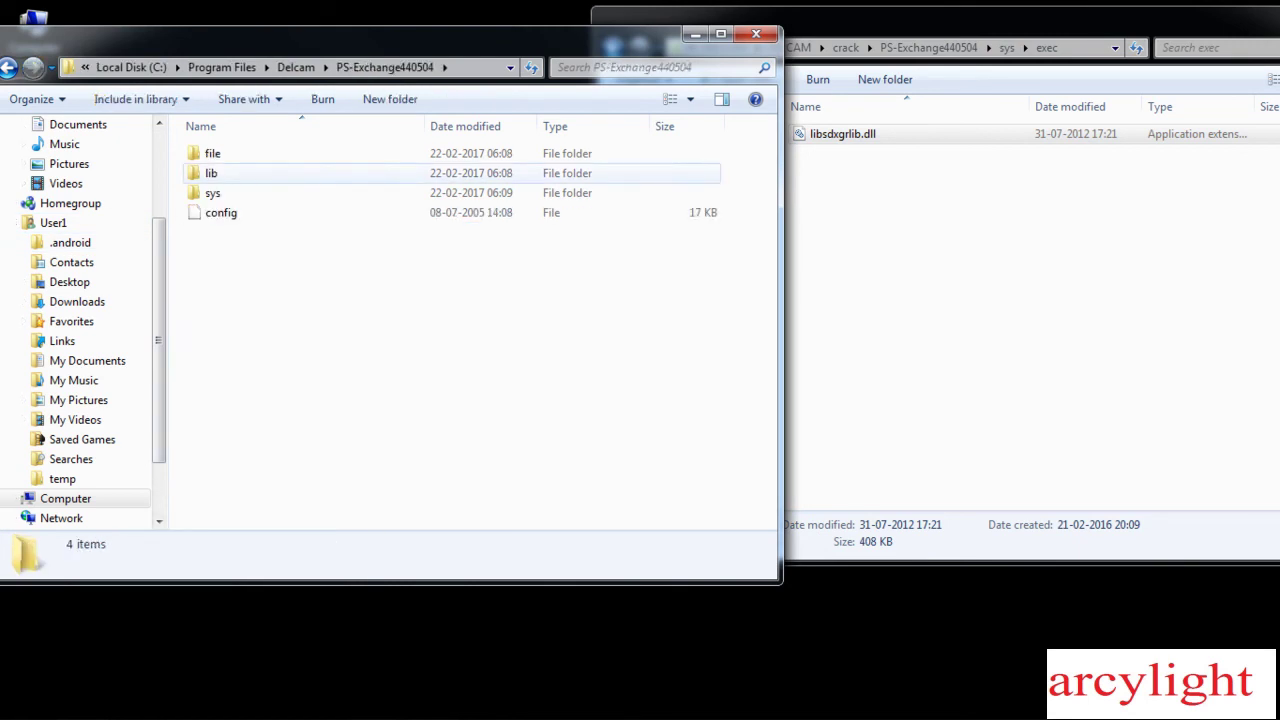
{"action": "double_click", "coordinate": [212, 193]}
{"action": "double_click", "coordinate": [213, 153]}
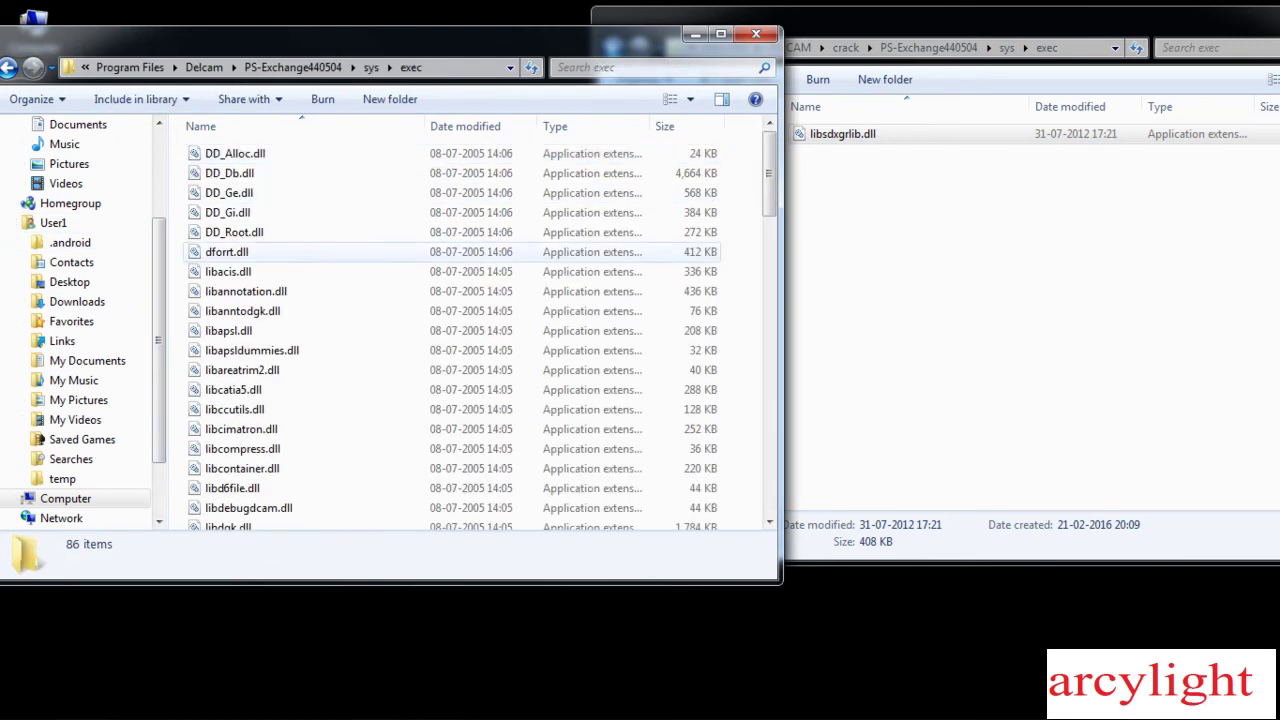
{"action": "right_click", "coordinate": [336, 254]}
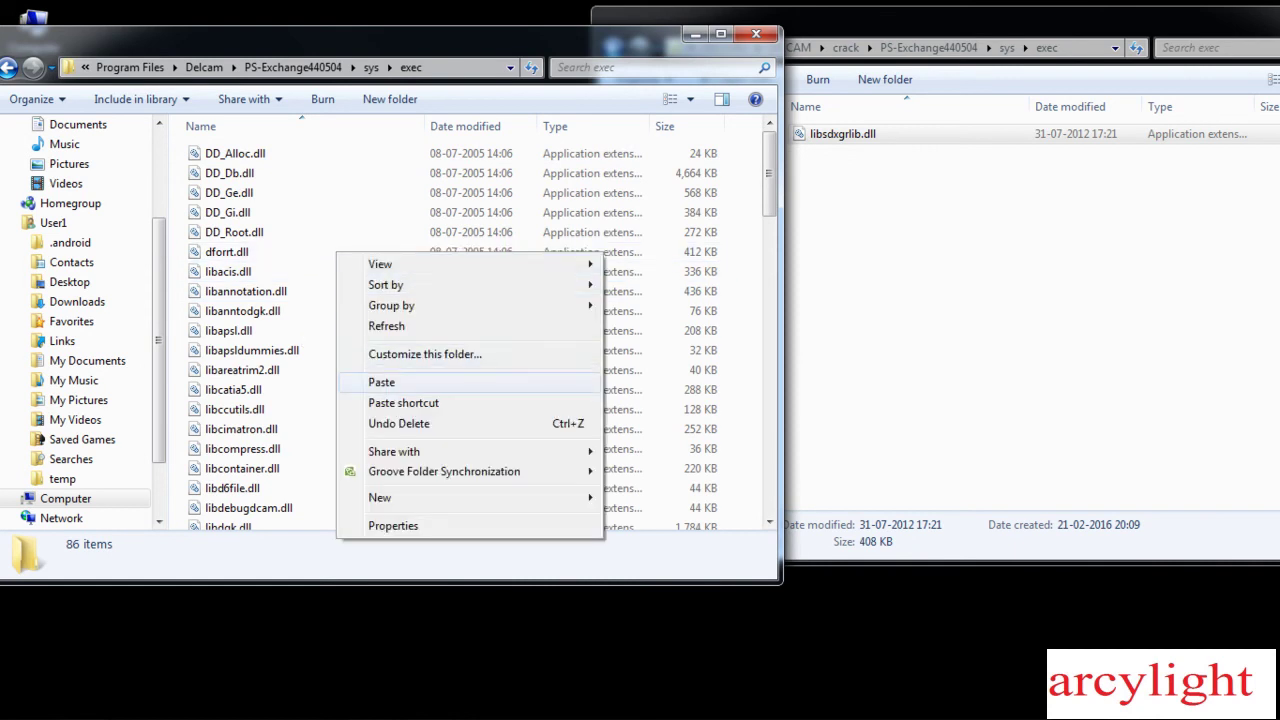
{"action": "left_click", "coordinate": [381, 382]}
{"action": "left_click", "coordinate": [729, 329]}
- Copy the PSOptiFeed application from the crack folder's PSOptiFeed2004\sys\exec subfolder
{"action": "left_click", "coordinate": [900, 330]}
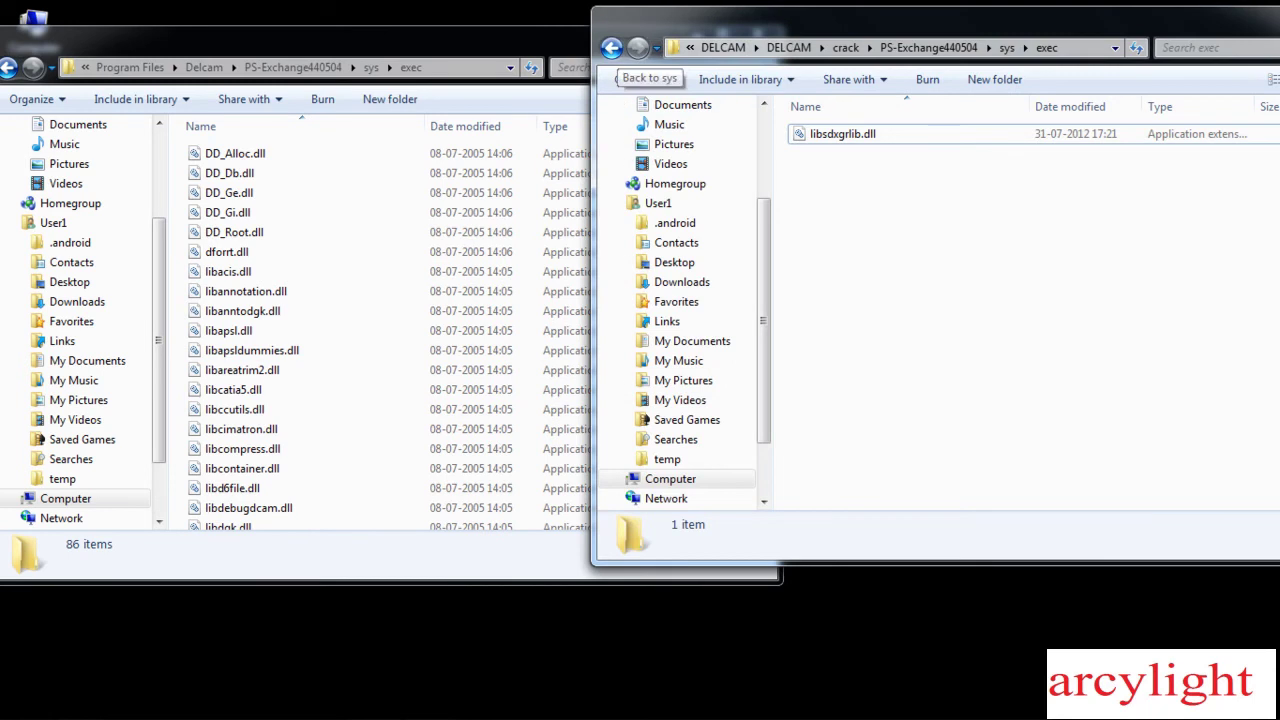
{"action": "left_click", "coordinate": [611, 48]}
{"action": "left_click", "coordinate": [611, 48]}
{"action": "left_click", "coordinate": [611, 48]}
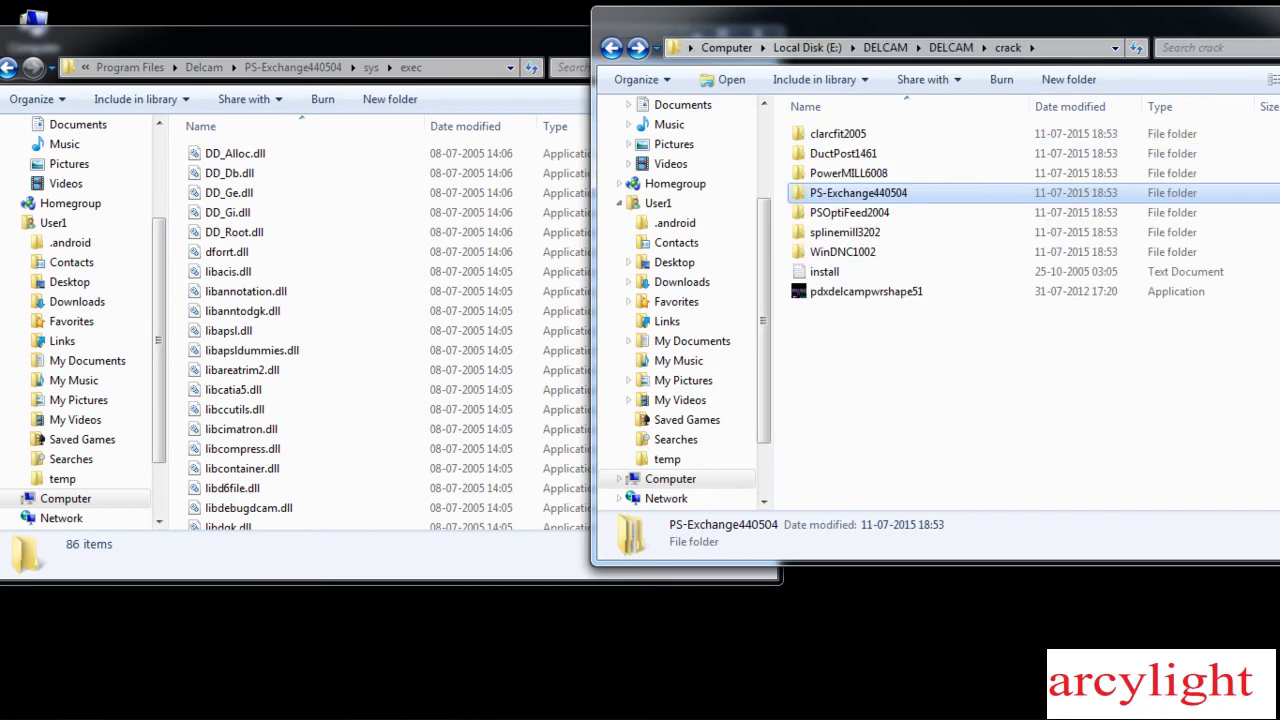
{"action": "left_click", "coordinate": [815, 211]}
{"action": "double_click", "coordinate": [815, 212]}
{"action": "double_click", "coordinate": [815, 133]}
{"action": "double_click", "coordinate": [815, 133]}
{"action": "key", "text": "ctrl+v"}
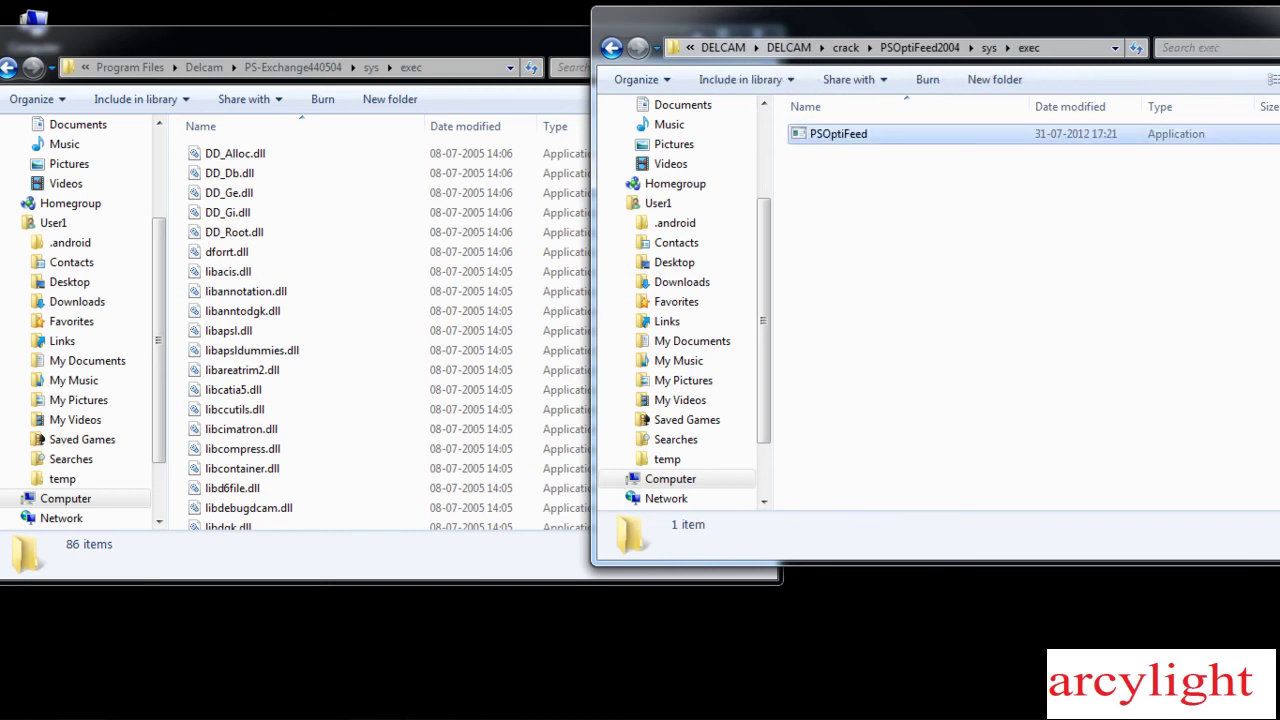
{"action": "right_click", "coordinate": [805, 135]}
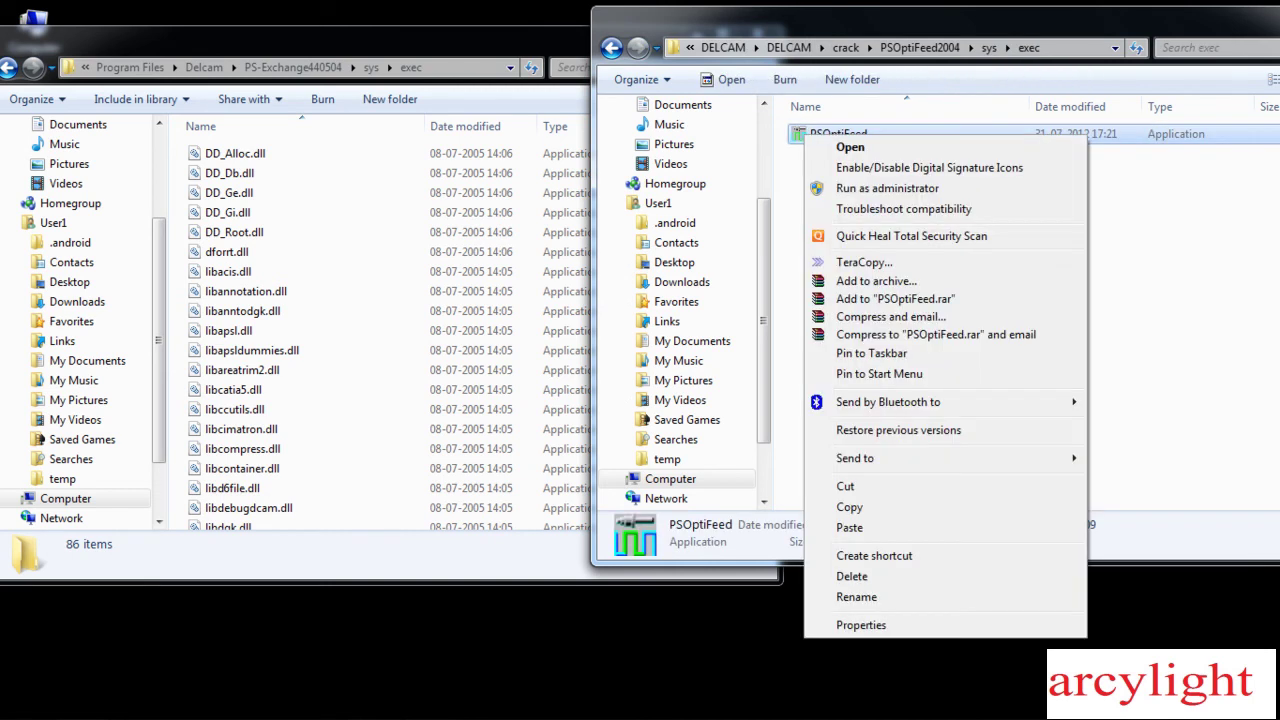
{"action": "left_click", "coordinate": [849, 507]}
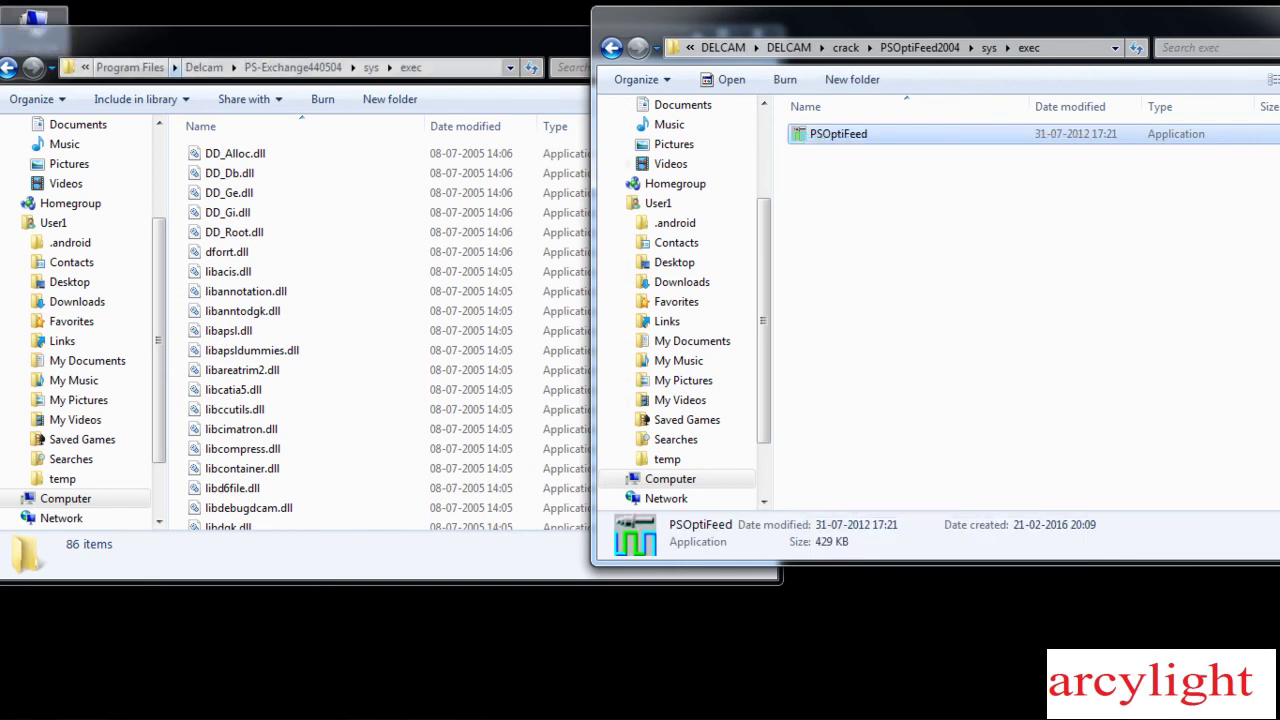
- Paste PSOptiFeed into C:\Program Files\Delcam\PSOptiFeed2004\sys\exec, overwriting the existing file
{"action": "left_click", "coordinate": [9, 67]}
{"action": "left_click", "coordinate": [9, 67]}
{"action": "left_click", "coordinate": [9, 67]}
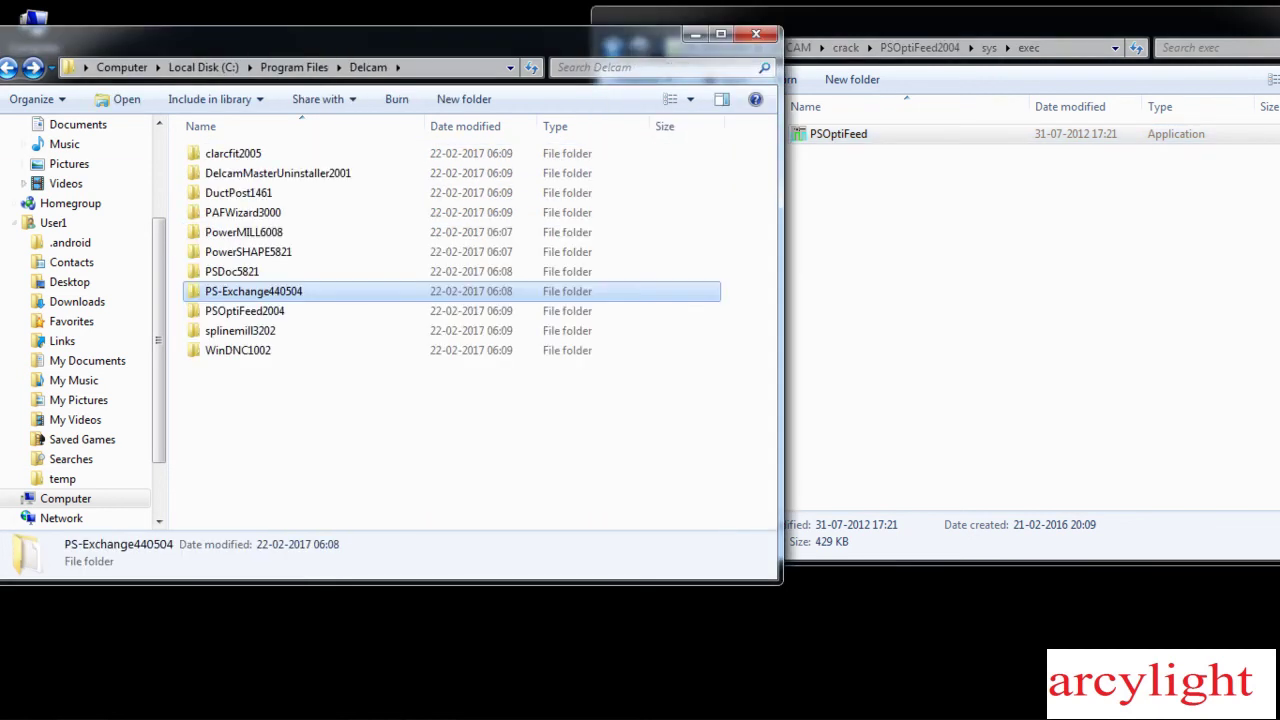
{"action": "double_click", "coordinate": [245, 311]}
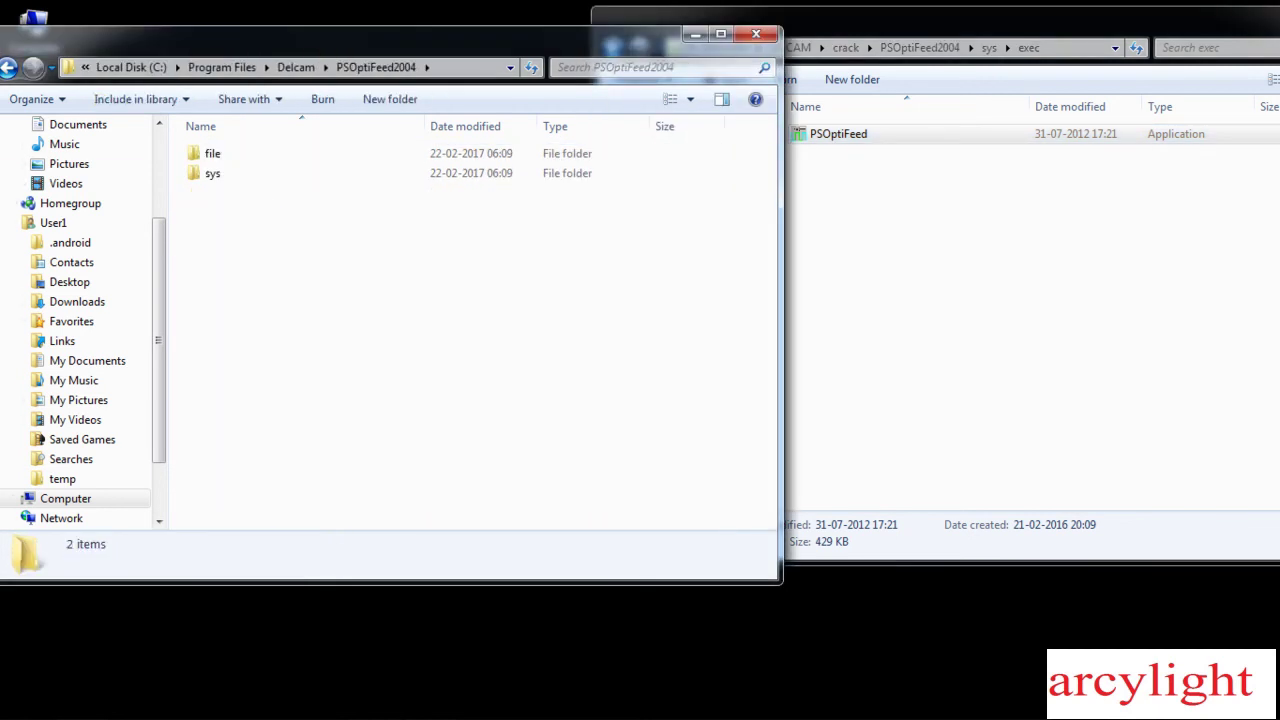
{"action": "double_click", "coordinate": [212, 173]}
{"action": "double_click", "coordinate": [212, 153]}
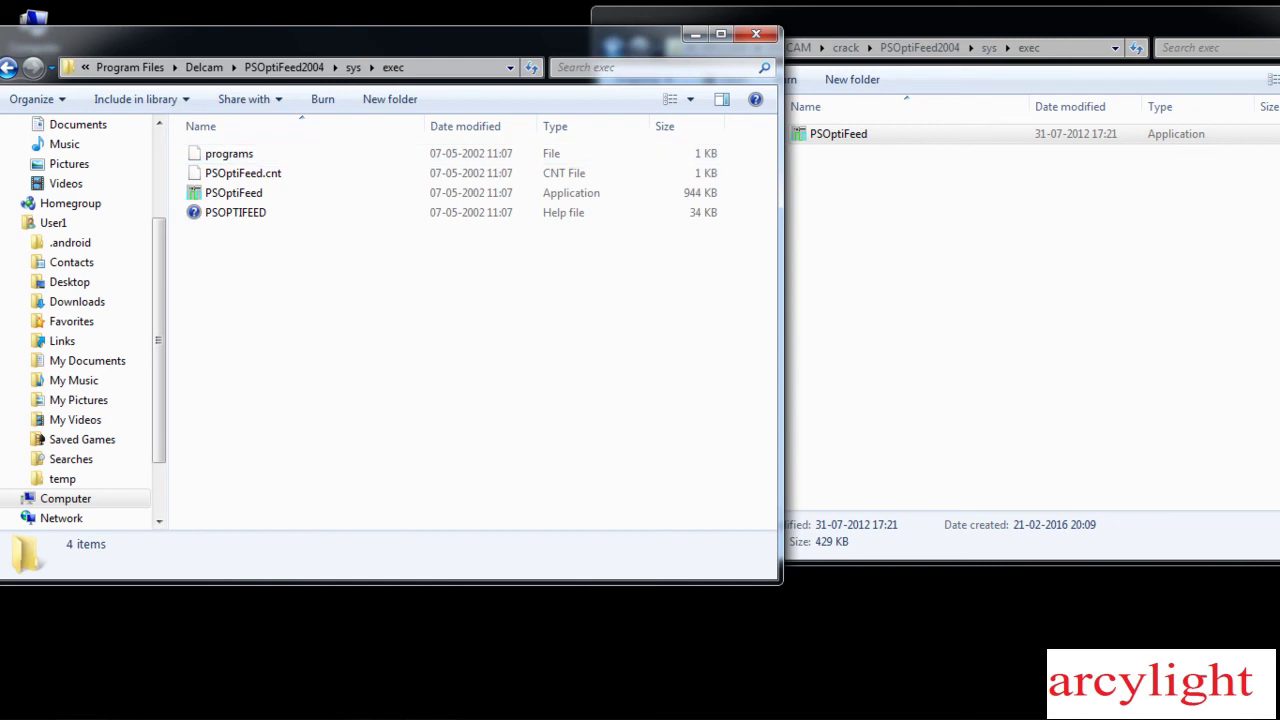
{"action": "right_click", "coordinate": [228, 261]}
{"action": "left_click", "coordinate": [273, 390]}
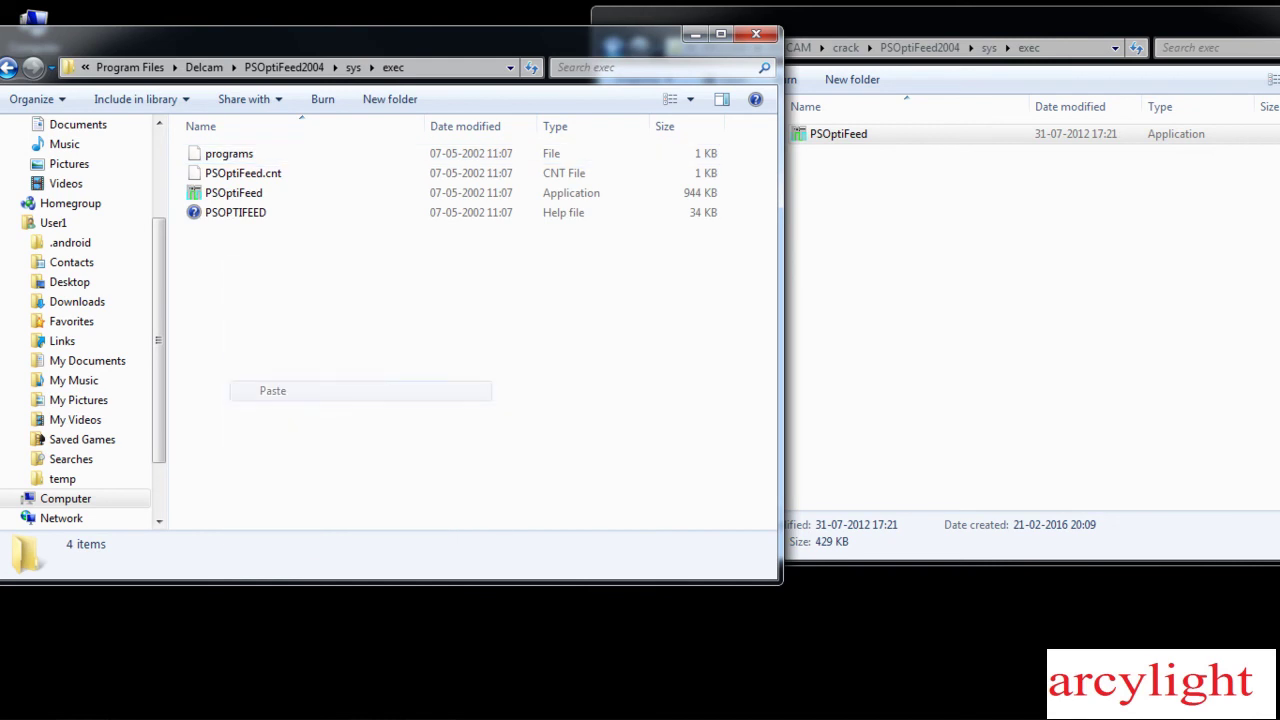
{"action": "left_click", "coordinate": [729, 329]}
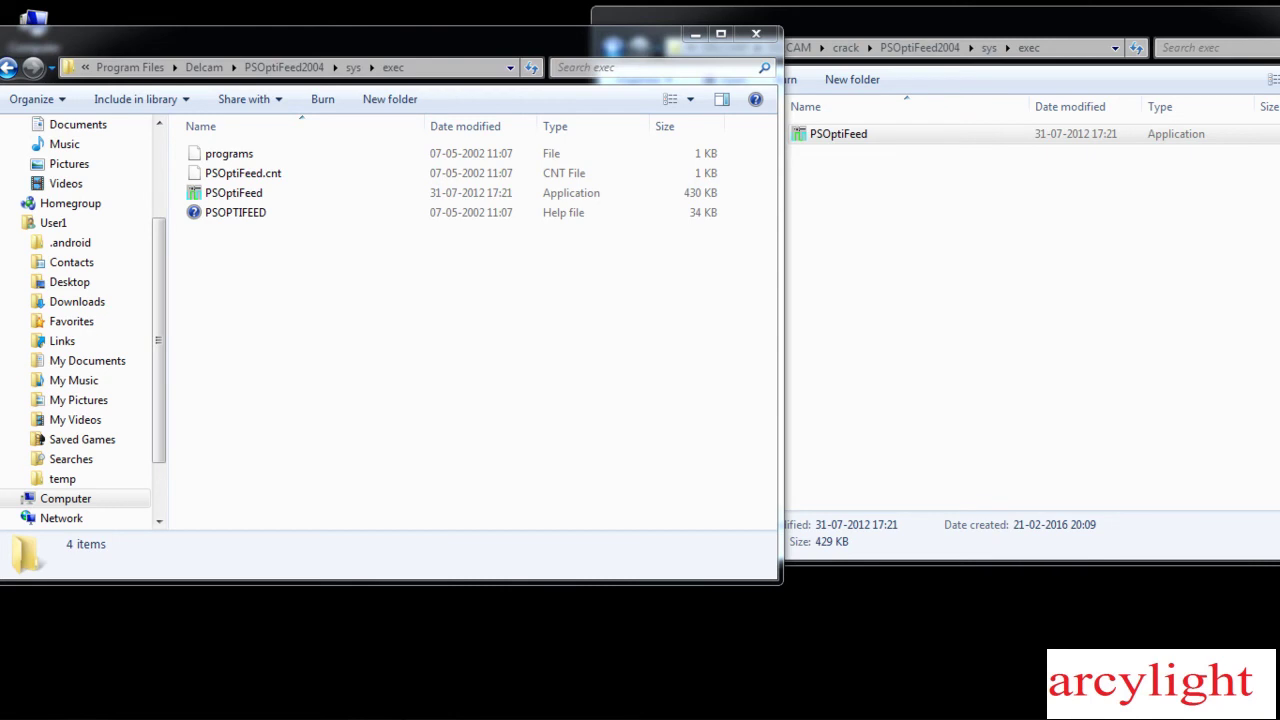
- Copy the splinemill application from the crack folder's splinemill3202\sys\exec subfolder
{"action": "left_click", "coordinate": [934, 300]}
{"action": "key", "text": "BackSpace"}
{"action": "key", "text": "BackSpace"}
{"action": "key", "text": "BackSpace"}
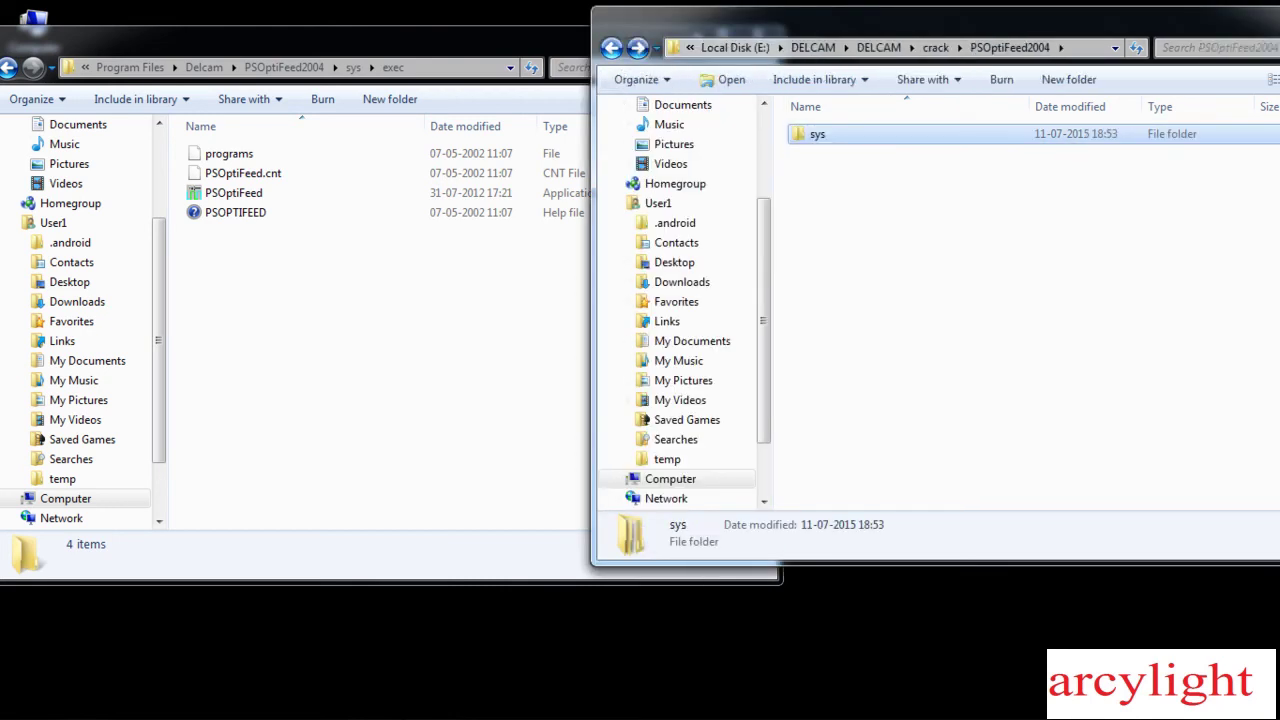
{"action": "key", "text": "Down"}
{"action": "key", "text": "Return"}
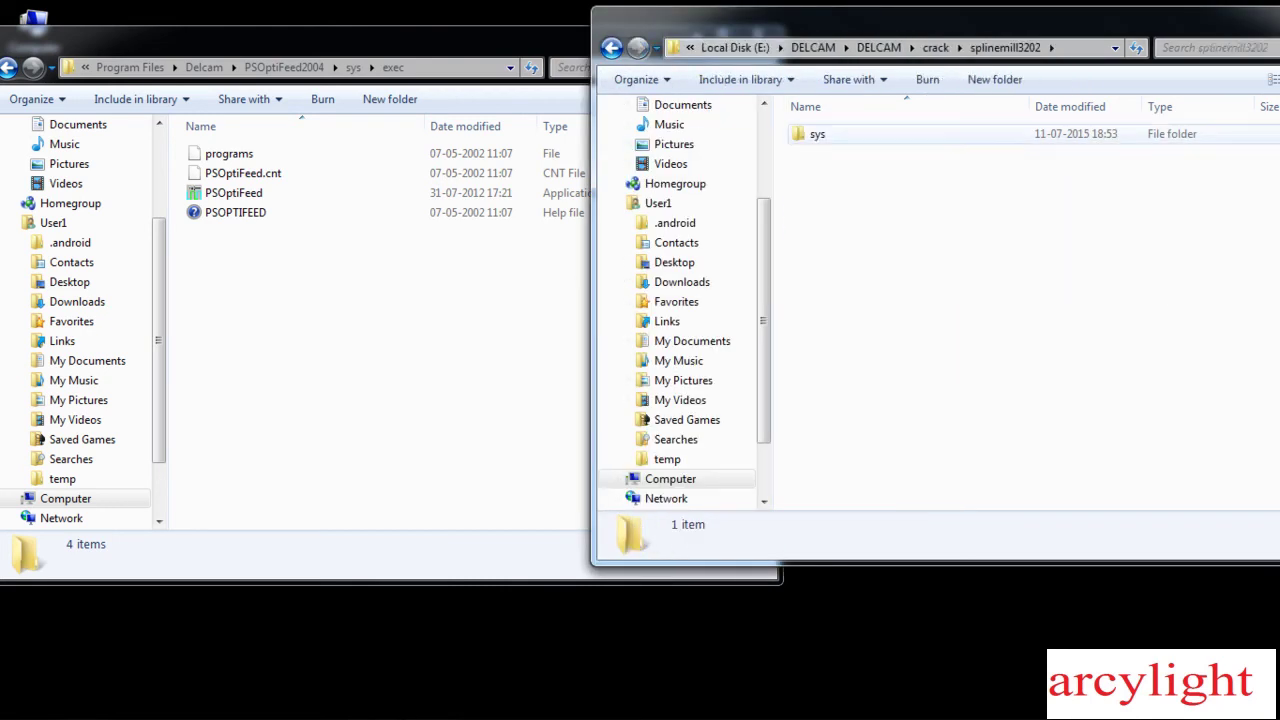
{"action": "key", "text": "Down"}
{"action": "key", "text": "Return"}
{"action": "key", "text": "Down"}
{"action": "key", "text": "Return"}
{"action": "key", "text": "Down"}
{"action": "key", "text": "shift+F10"}
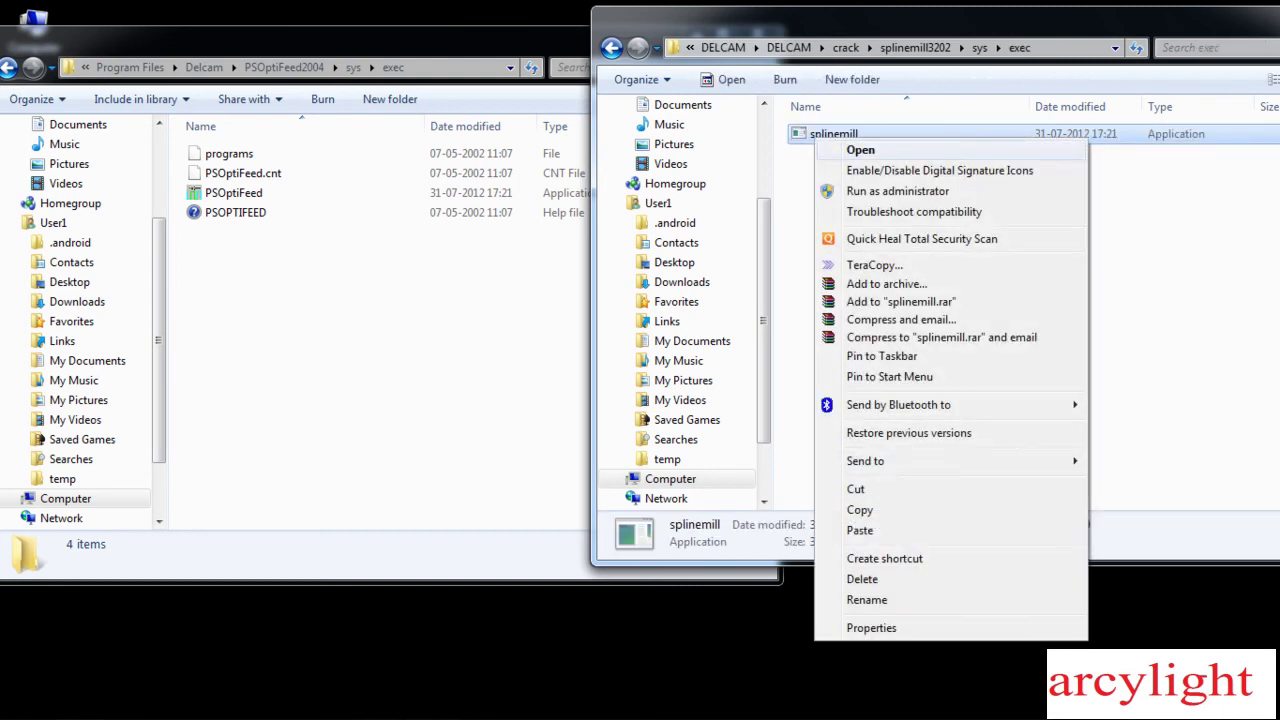
{"action": "key", "text": "Return"}
- Paste splinemill into C:\Program Files\Delcam\splinemill3202\sys\exec, overwriting the existing file
{"action": "key", "text": "alt+Tab"}
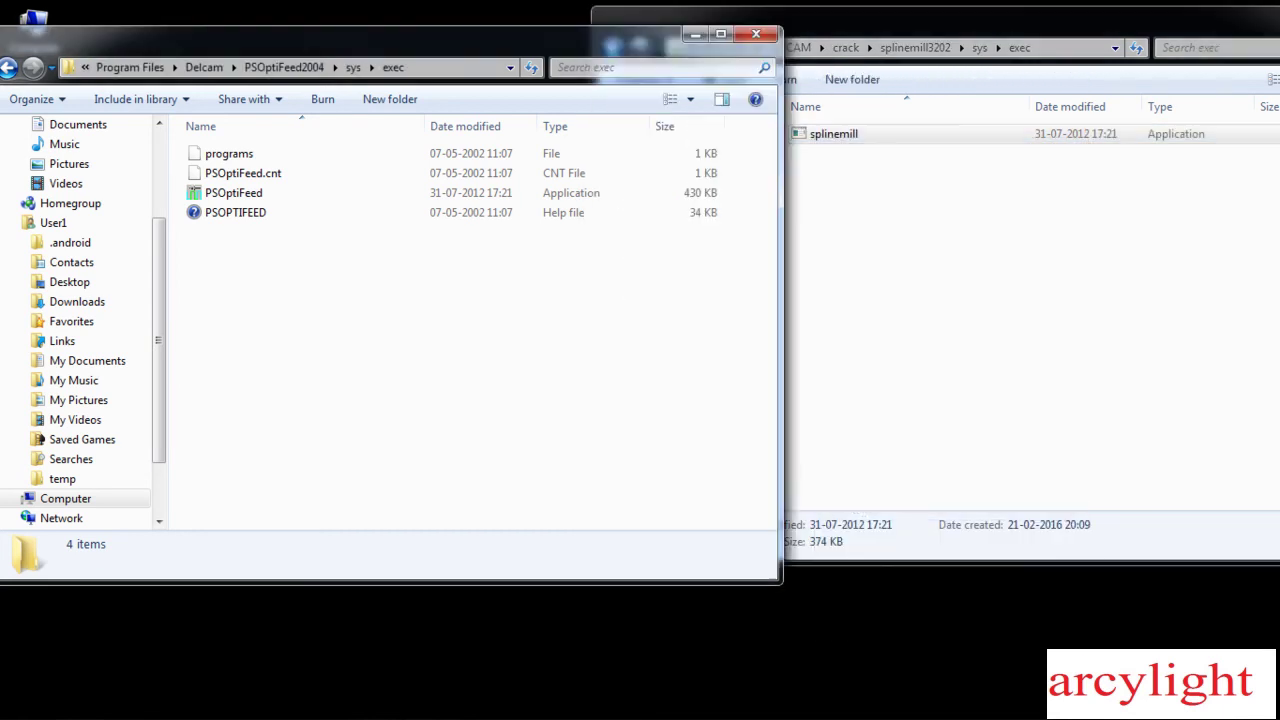
{"action": "key", "text": "BackSpace"}
{"action": "key", "text": "BackSpace"}
{"action": "key", "text": "BackSpace"}
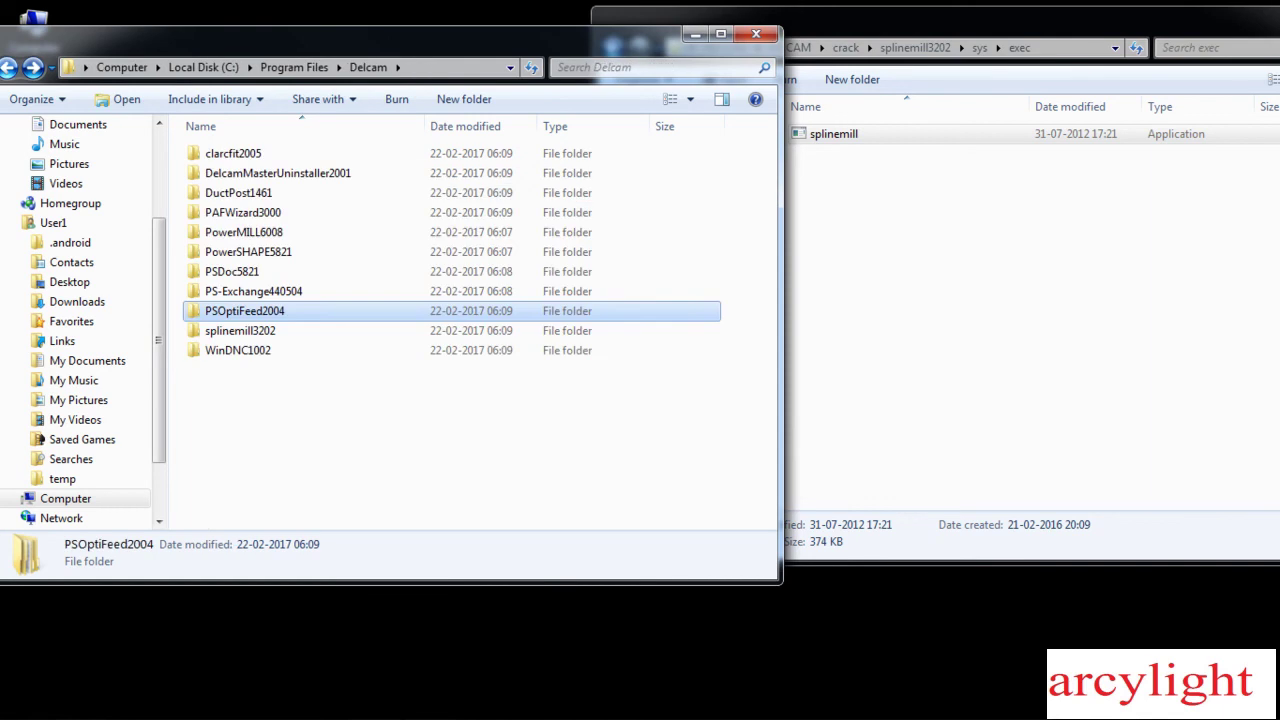
{"action": "double_click", "coordinate": [214, 331]}
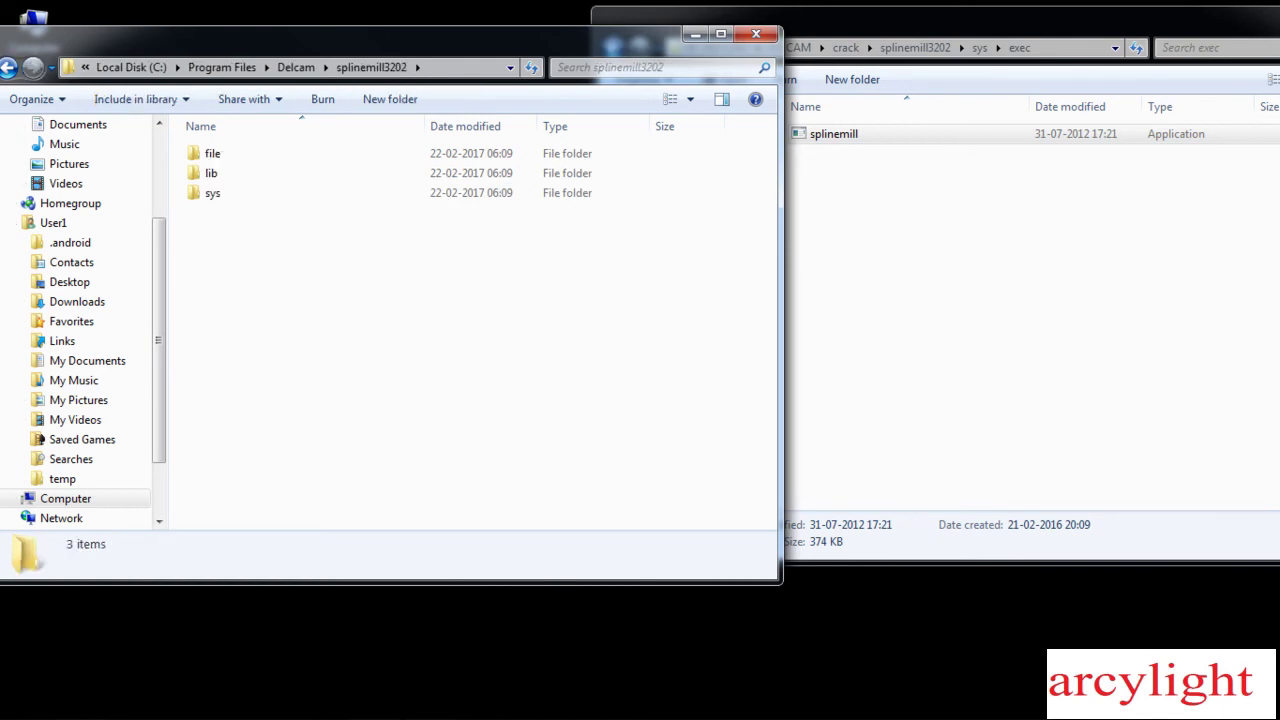
{"action": "key", "text": "F2"}
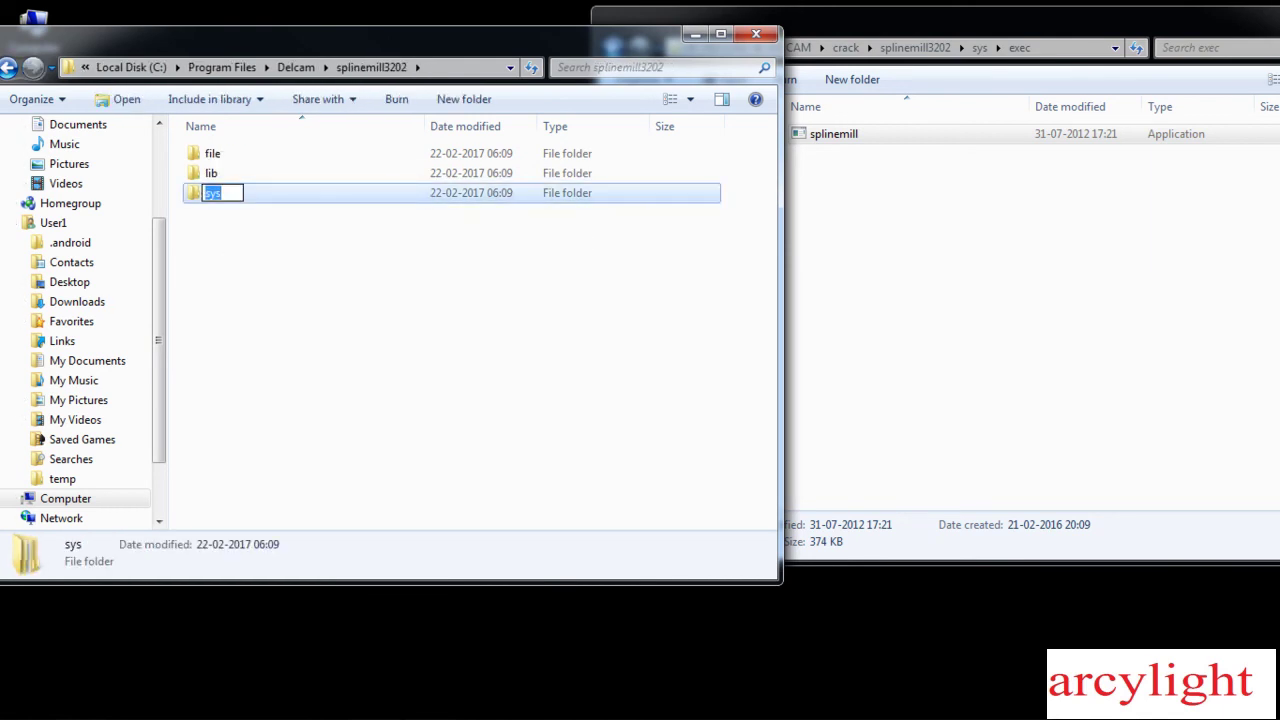
{"action": "key", "text": "Escape"}
{"action": "key", "text": "s"}
{"action": "key", "text": "Return"}
{"action": "key", "text": "e"}
{"action": "key", "text": "Return"}
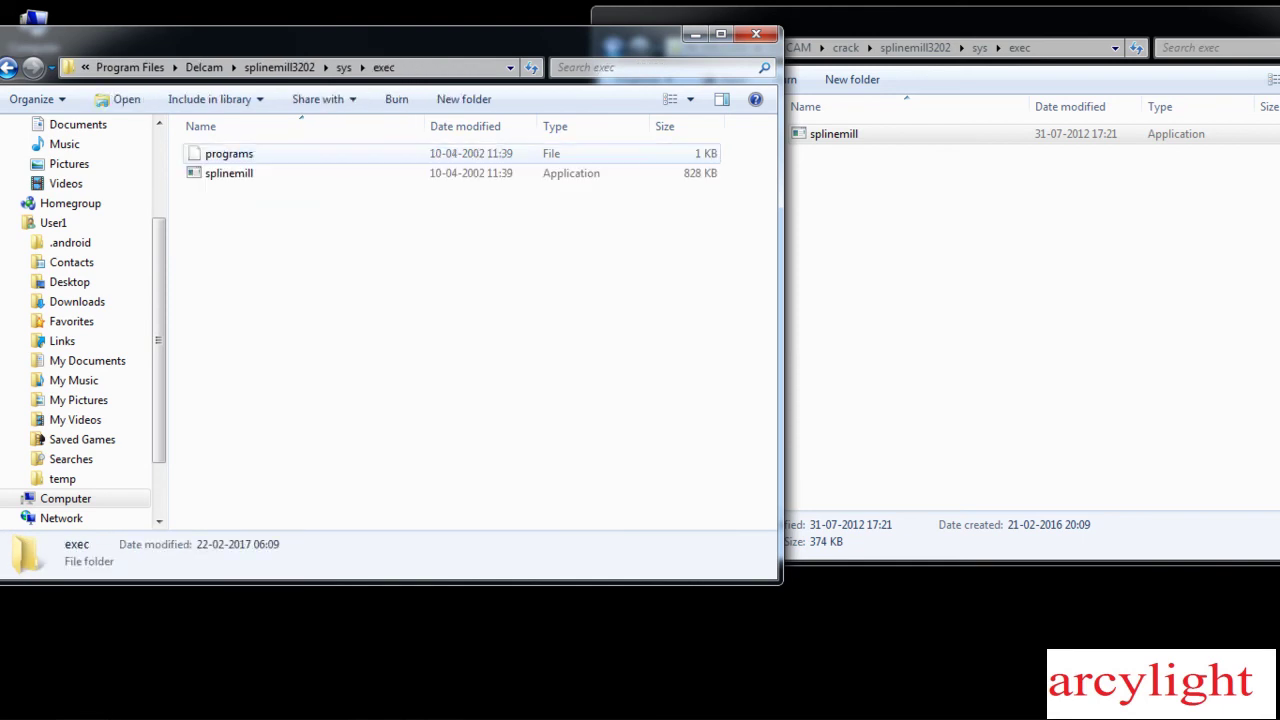
{"action": "key", "text": "Menu"}
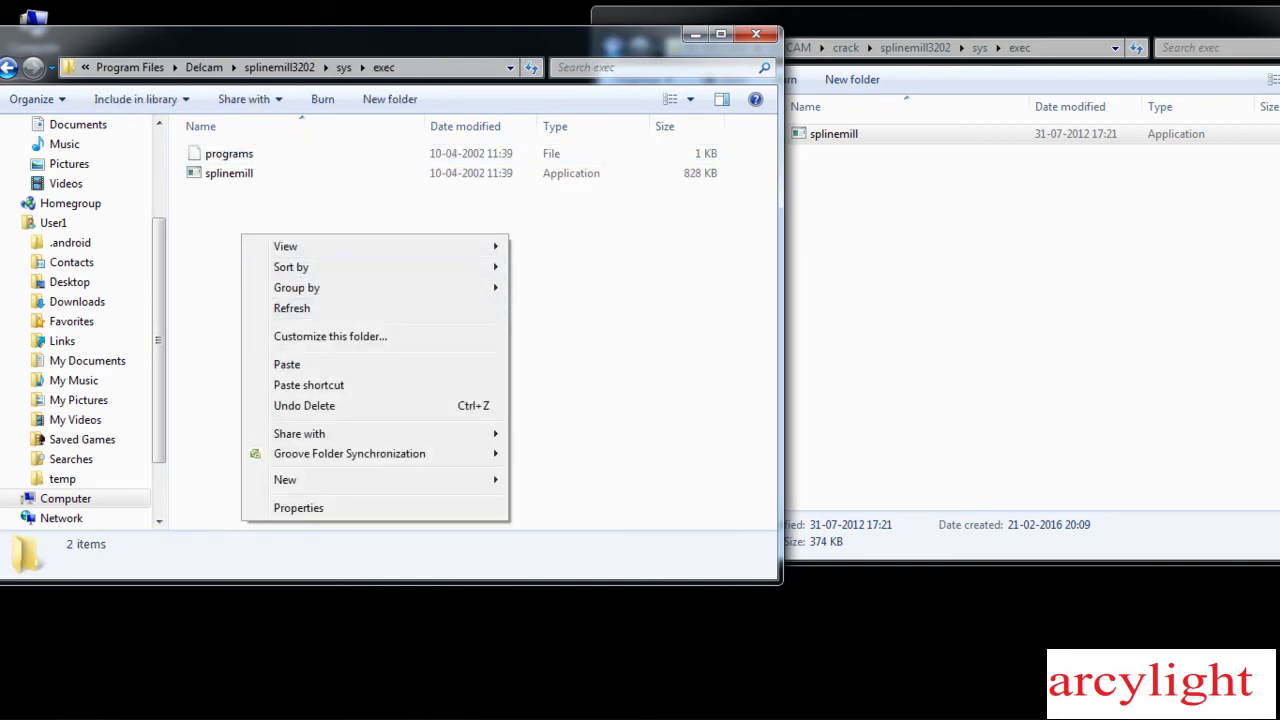
{"action": "key", "text": "p"}
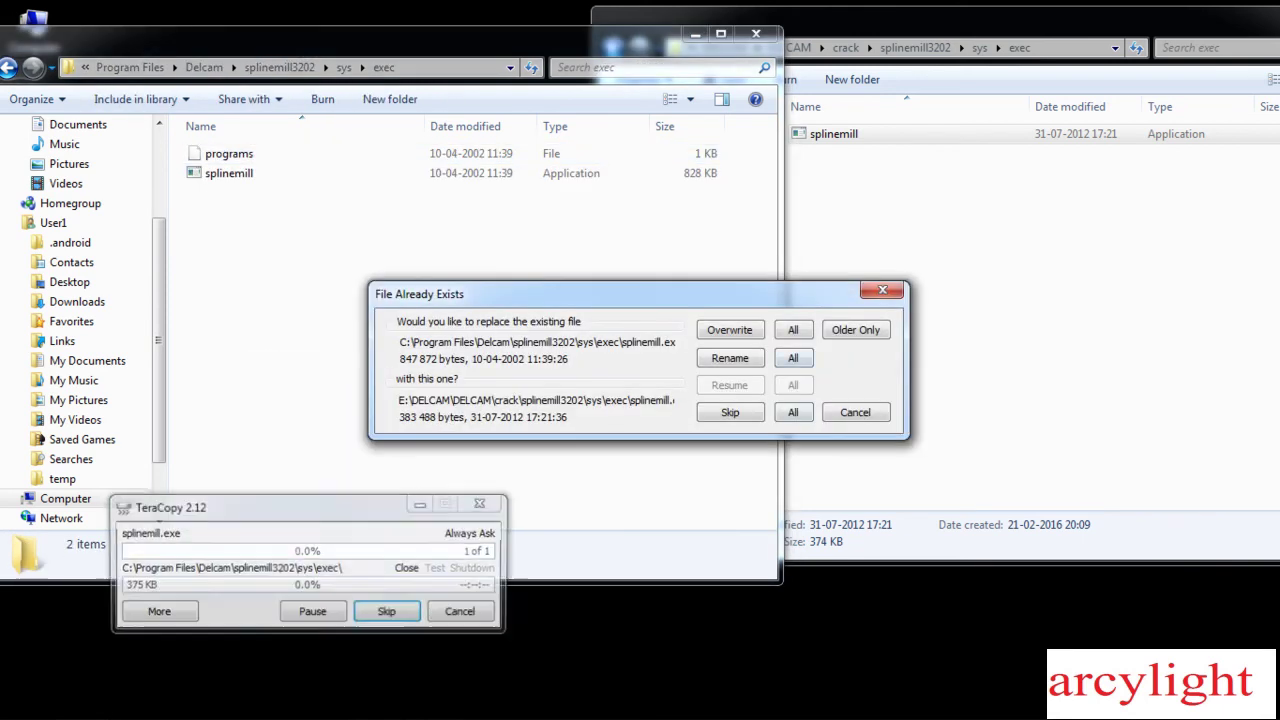
{"action": "left_click", "coordinate": [729, 329]}
- Copy the WinDNC application from the crack folder's WinDNC1002\sys\exec subfolder
{"action": "left_click", "coordinate": [1000, 300]}
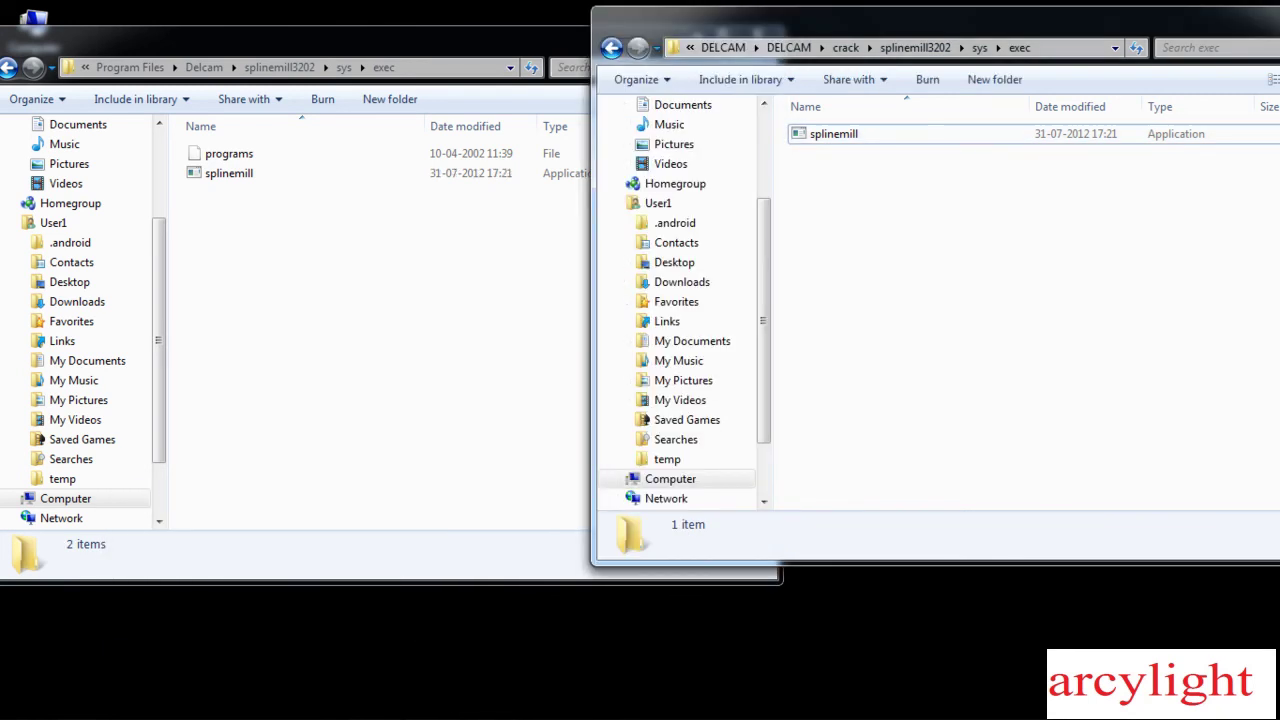
{"action": "key", "text": "BackSpace"}
{"action": "key", "text": "BackSpace"}
{"action": "key", "text": "Down"}
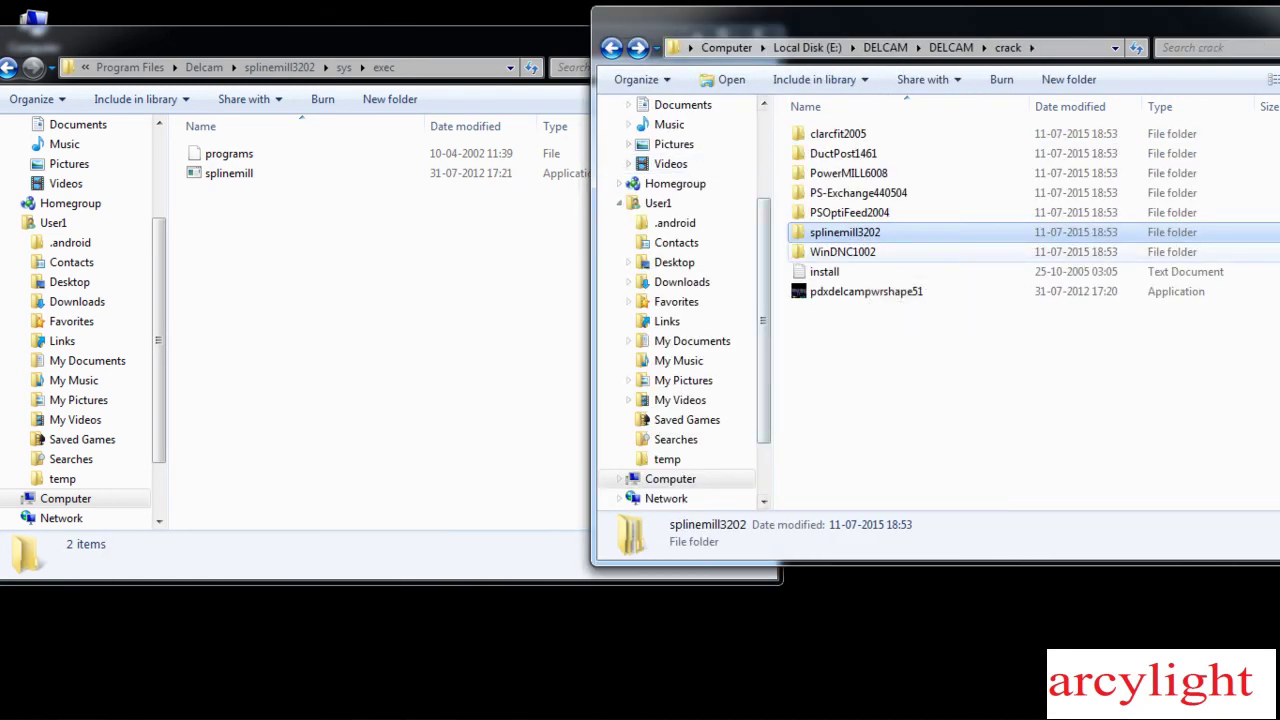
{"action": "key", "text": "Return"}
{"action": "key", "text": "Down"}
{"action": "key", "text": "Return"}
{"action": "key", "text": "Down"}
{"action": "key", "text": "Return"}
{"action": "key", "text": "Down"}
{"action": "key", "text": "shift+F10"}
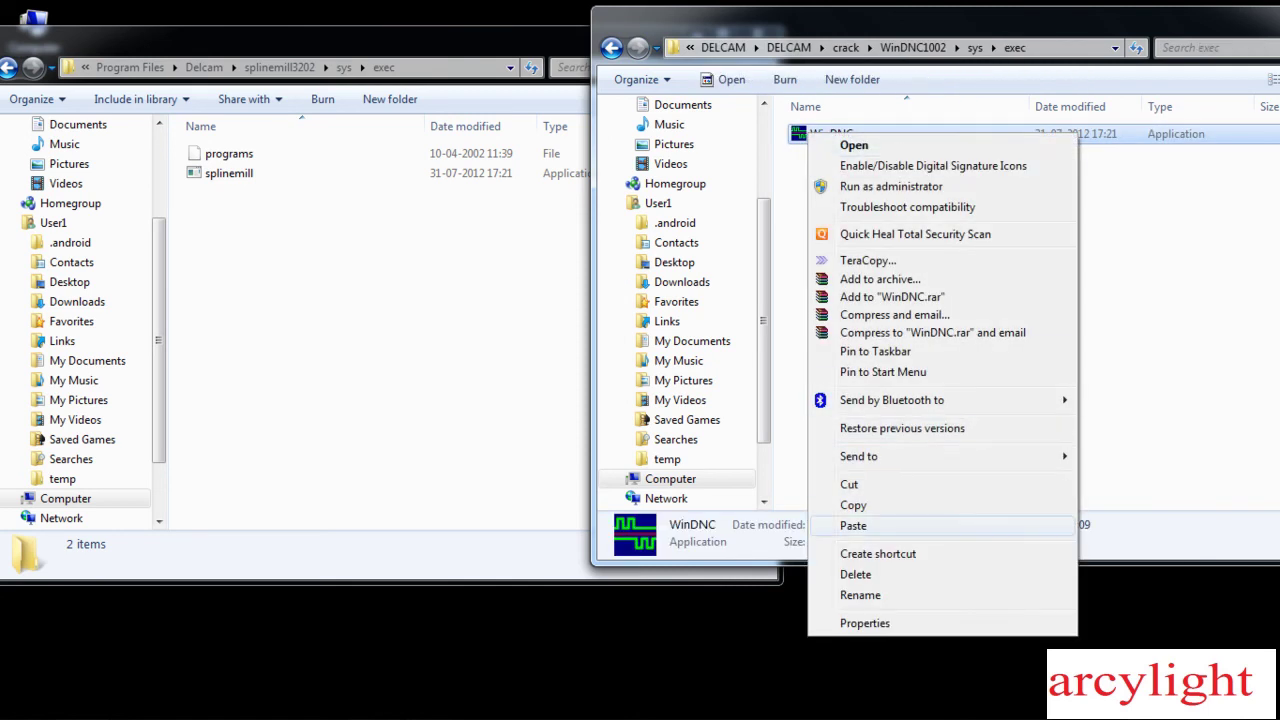
{"action": "key", "text": "Return"}
- Paste WinDNC into C:\Program Files\Delcam\WinDNC1002\sys\exec, overwriting the existing file
{"action": "key", "text": "alt+Tab"}
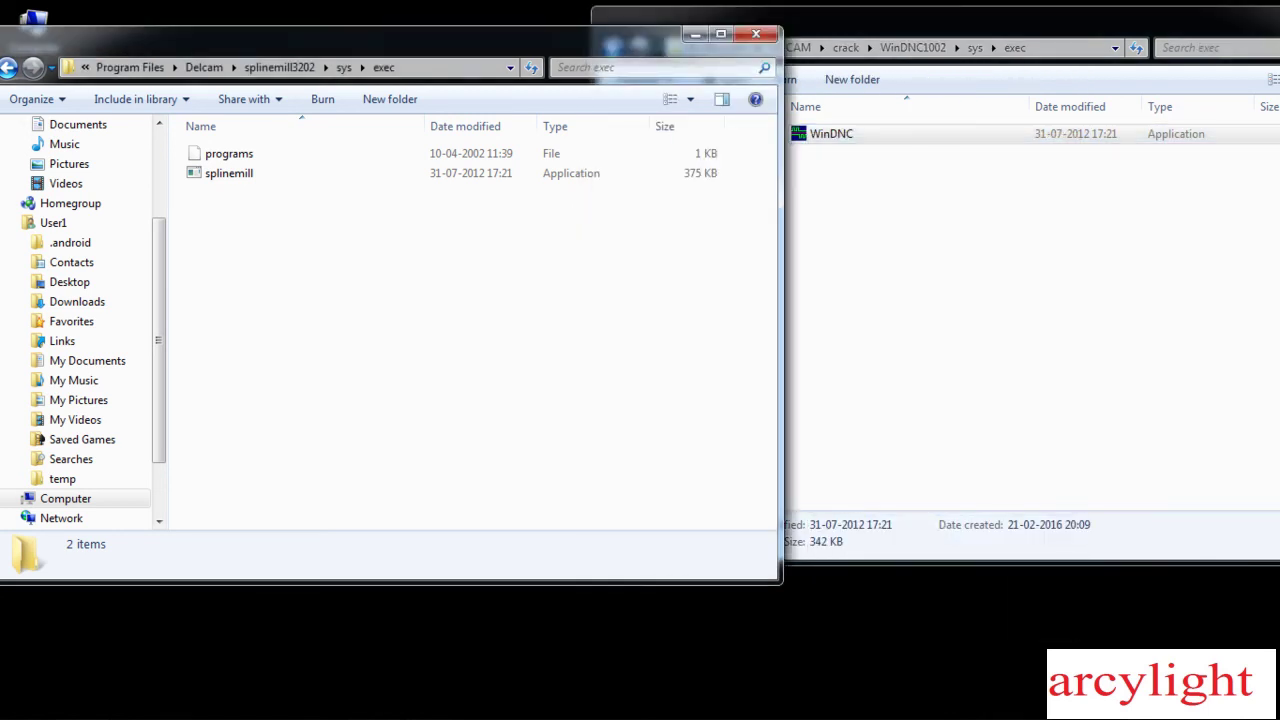
{"action": "key", "text": "BackSpace"}
{"action": "key", "text": "BackSpace"}
{"action": "key", "text": "BackSpace"}
{"action": "key", "text": "Down"}
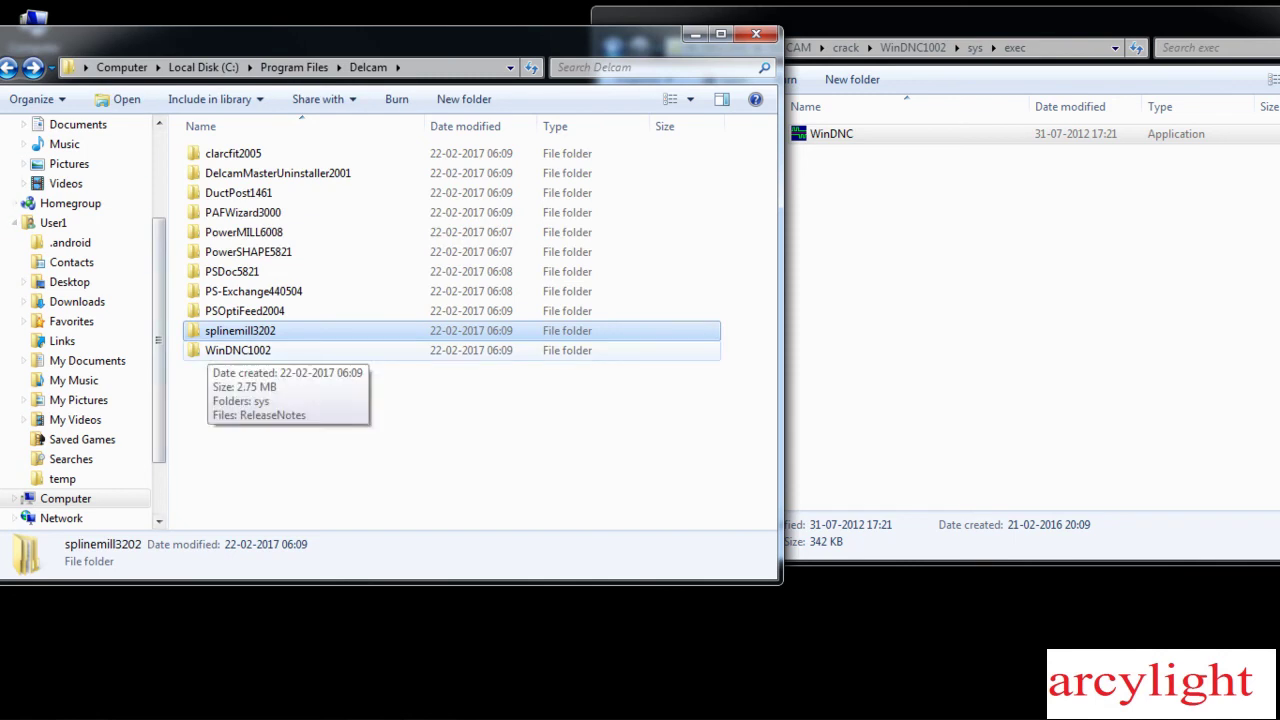
{"action": "key", "text": "Return"}
{"action": "key", "text": "Down"}
{"action": "key", "text": "Return"}
{"action": "double_click", "coordinate": [216, 153]}
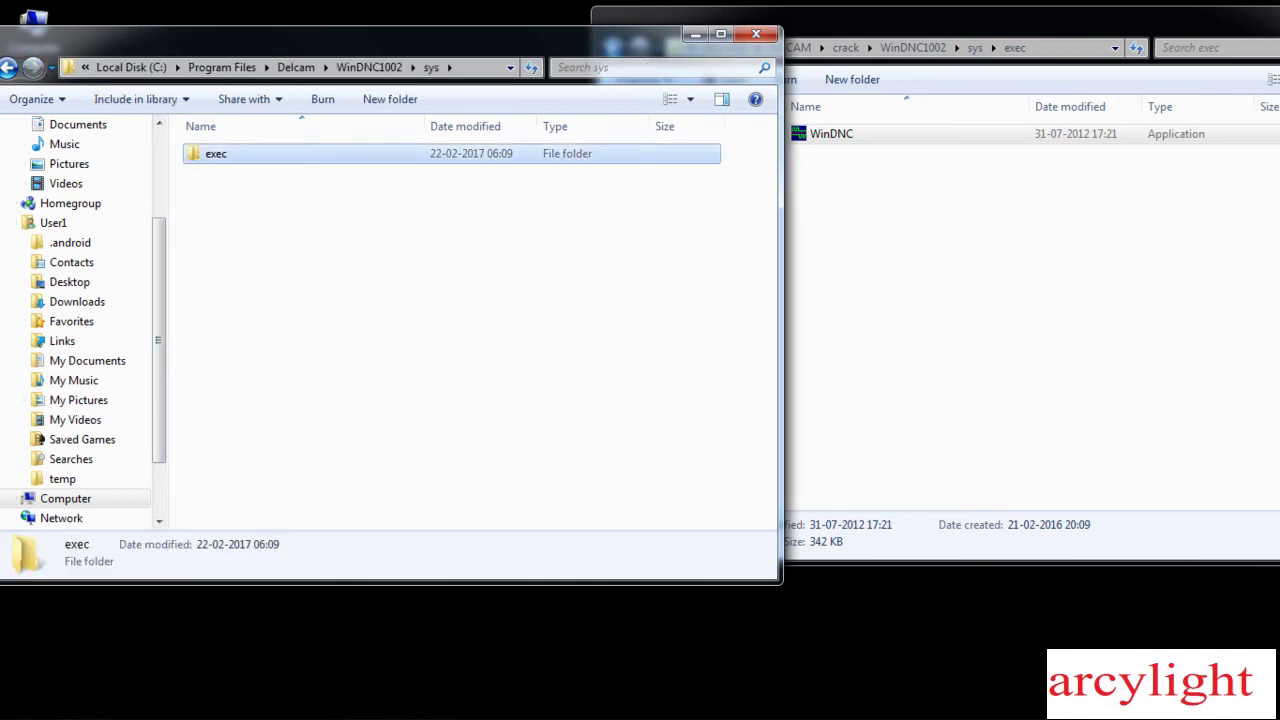
{"action": "right_click", "coordinate": [388, 247]}
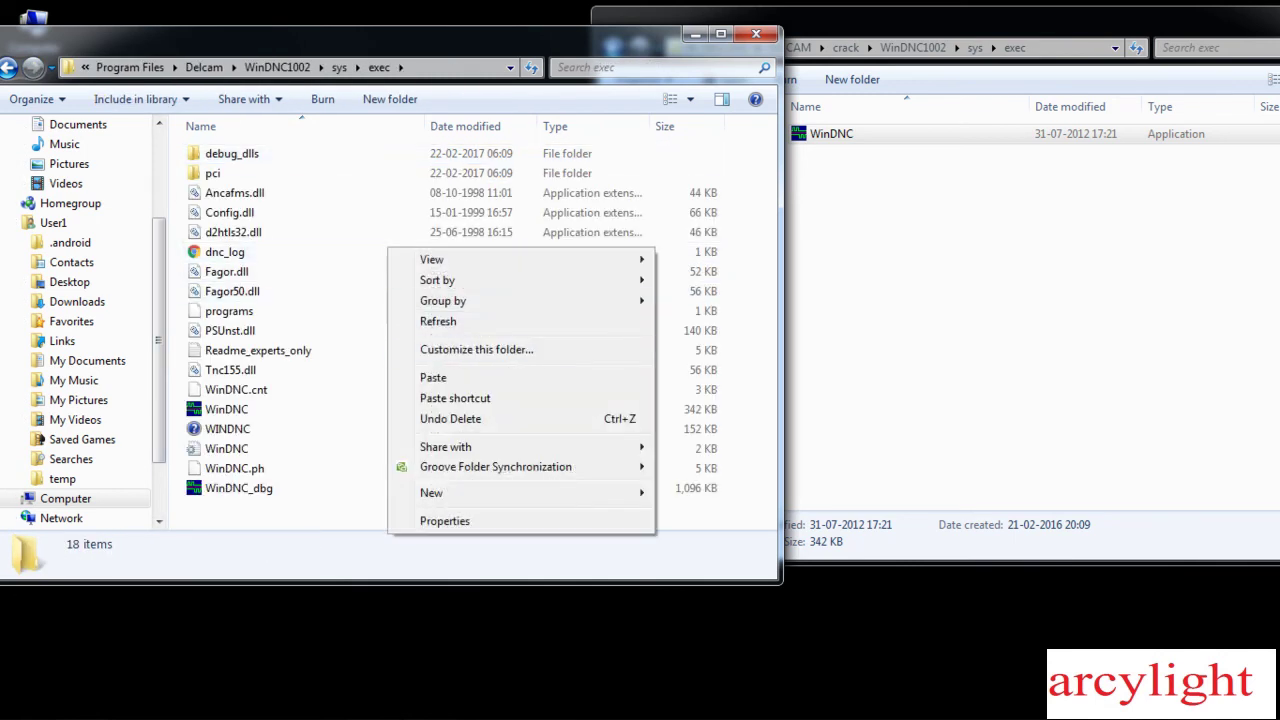
{"action": "left_click", "coordinate": [433, 377]}
{"action": "left_click", "coordinate": [730, 330]}
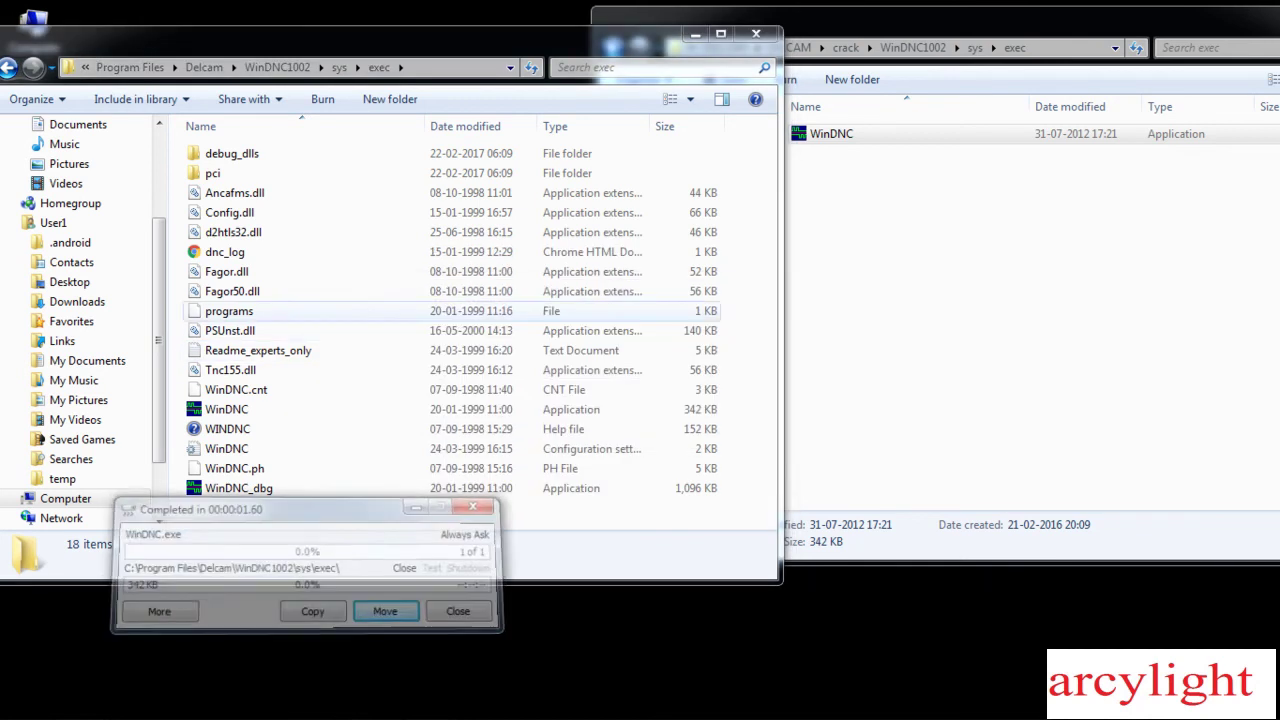
- Return to the top of the crack folder and close both Explorer windows
{"action": "left_click", "coordinate": [611, 47]}
{"action": "left_click", "coordinate": [611, 47]}
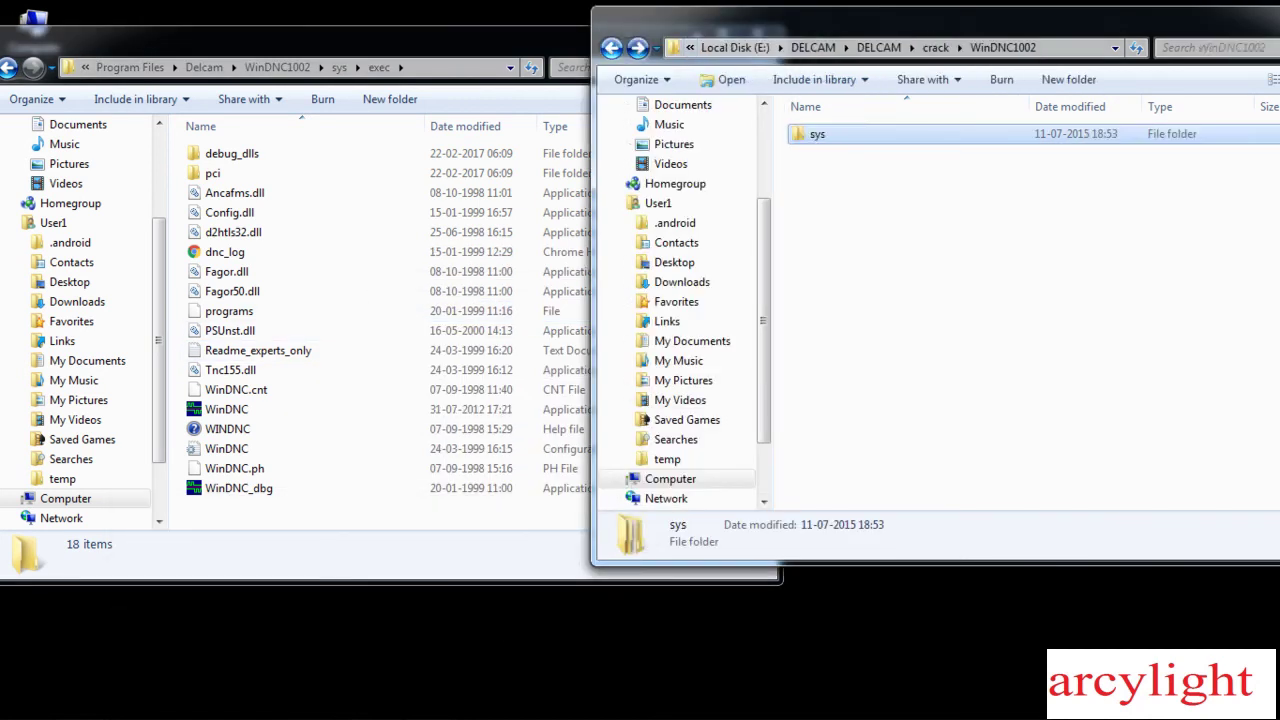
{"action": "left_click", "coordinate": [611, 47]}
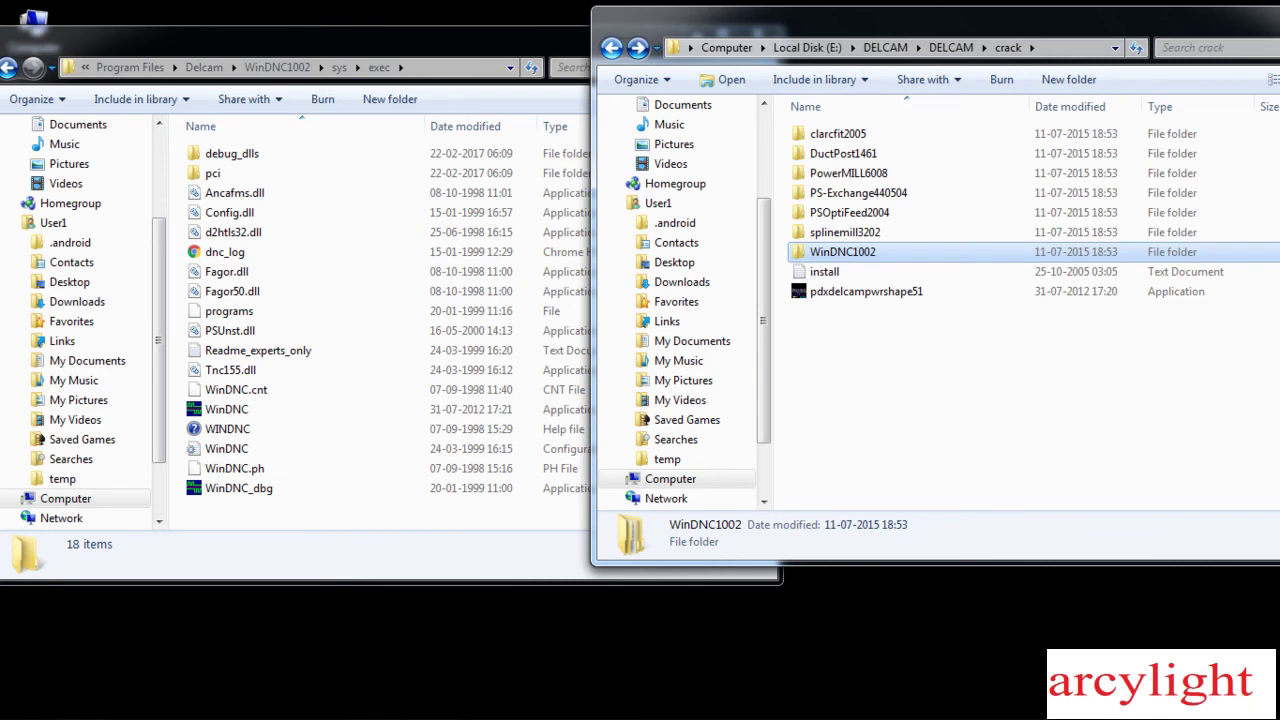
{"action": "left_click_drag", "start_coordinate": [900, 22], "coordinate": [718, 18]}
{"action": "left_click", "coordinate": [1182, 12]}
{"action": "key", "text": "alt+F4"}
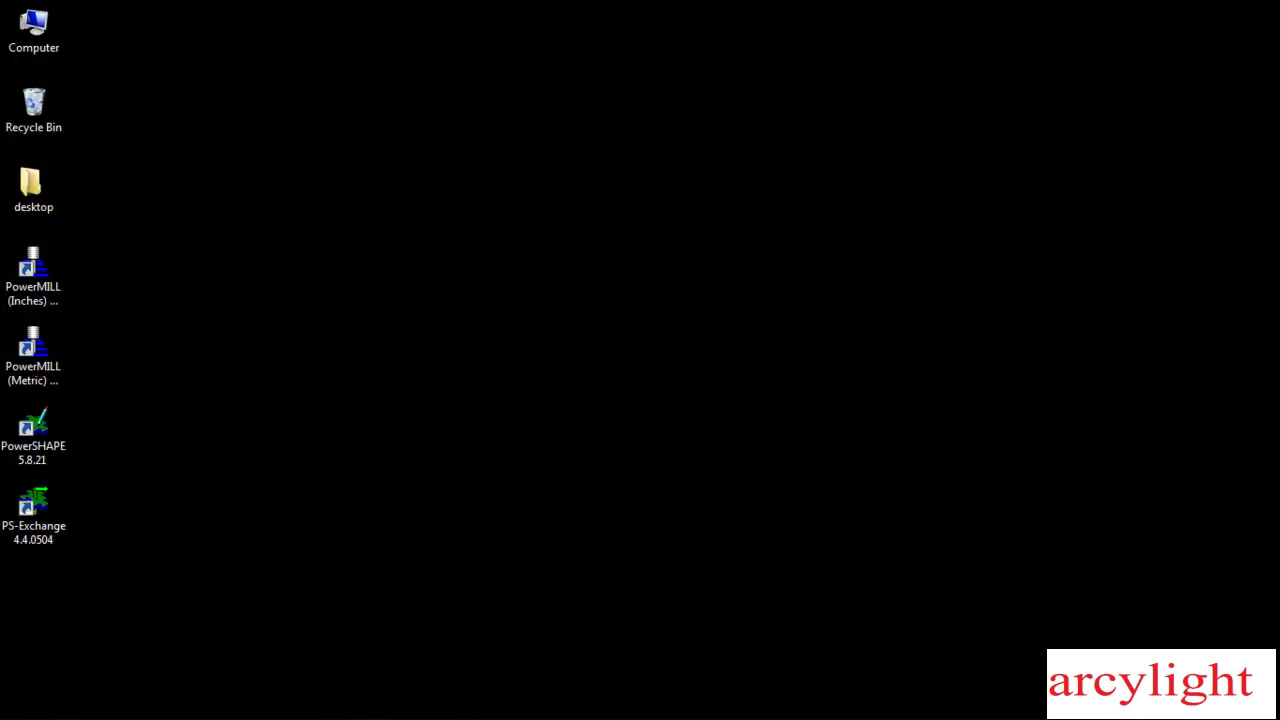
- Refresh the desktop and launch PowerMILL (Metric) 6.0.08 from its desktop shortcut
{"action": "right_click", "coordinate": [311, 176]}
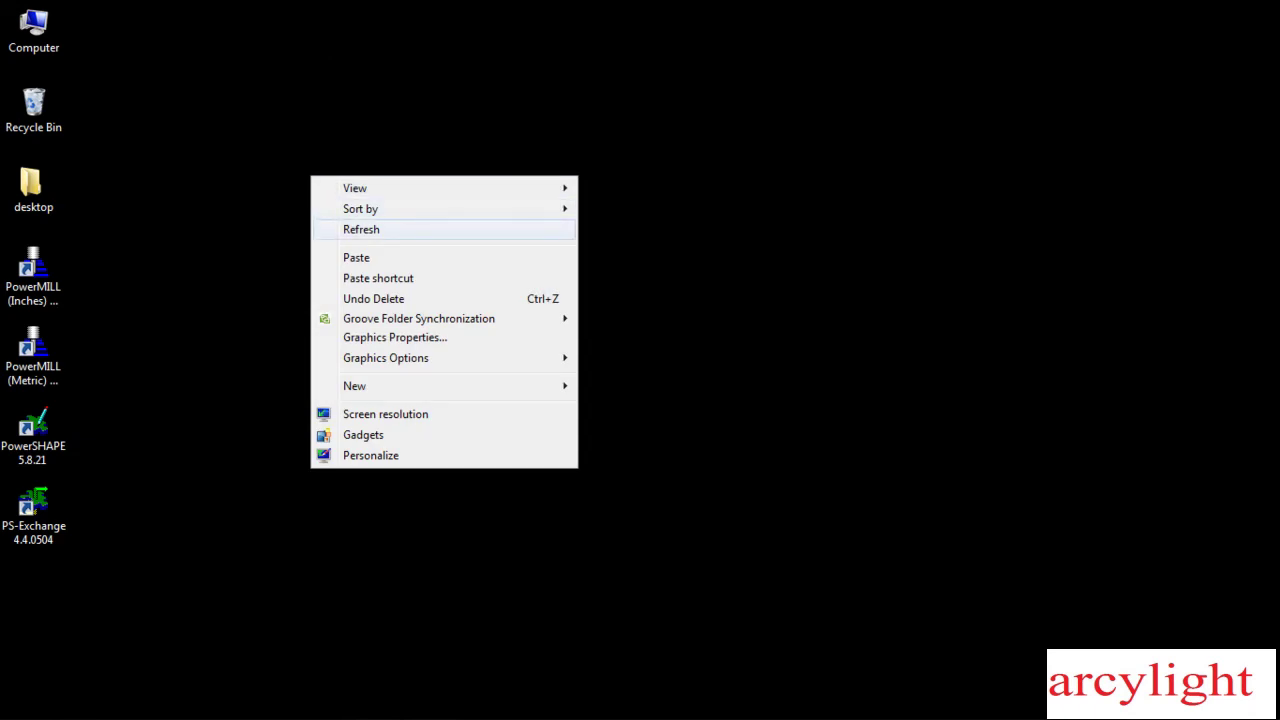
{"action": "left_click", "coordinate": [361, 229]}
{"action": "right_click", "coordinate": [334, 166]}
{"action": "left_click", "coordinate": [385, 222]}
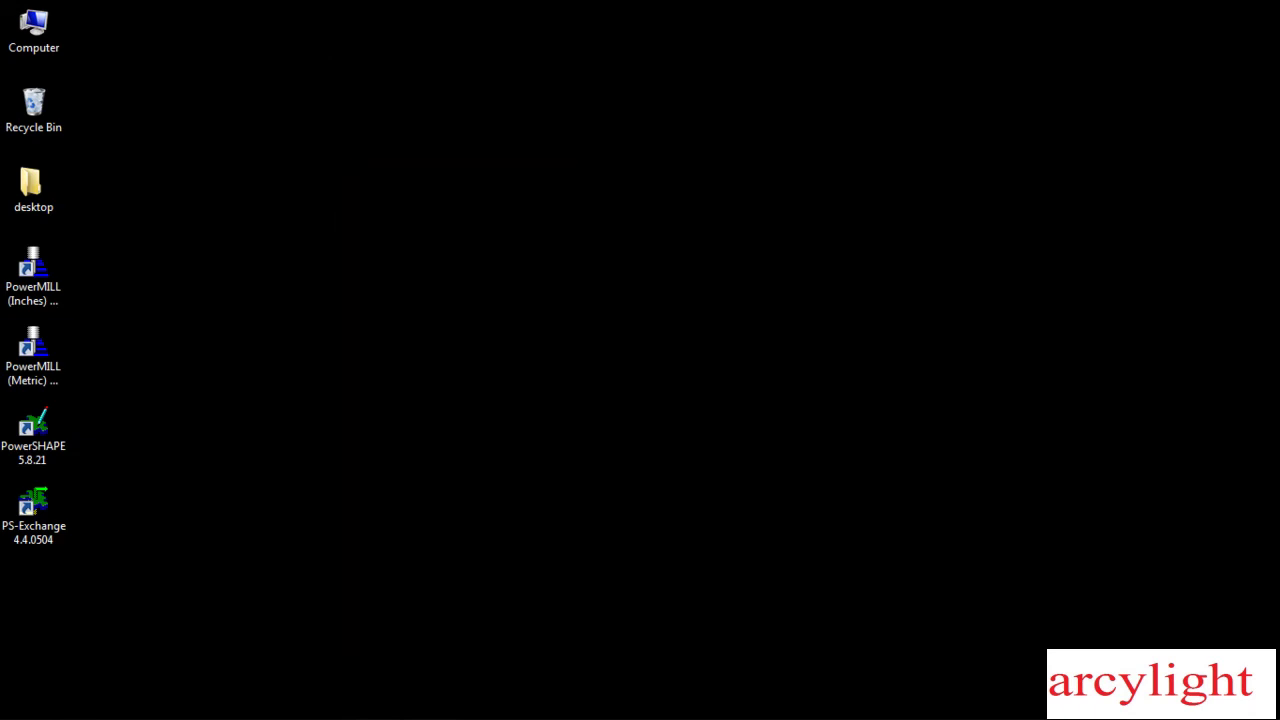
{"action": "left_click", "coordinate": [35, 363]}
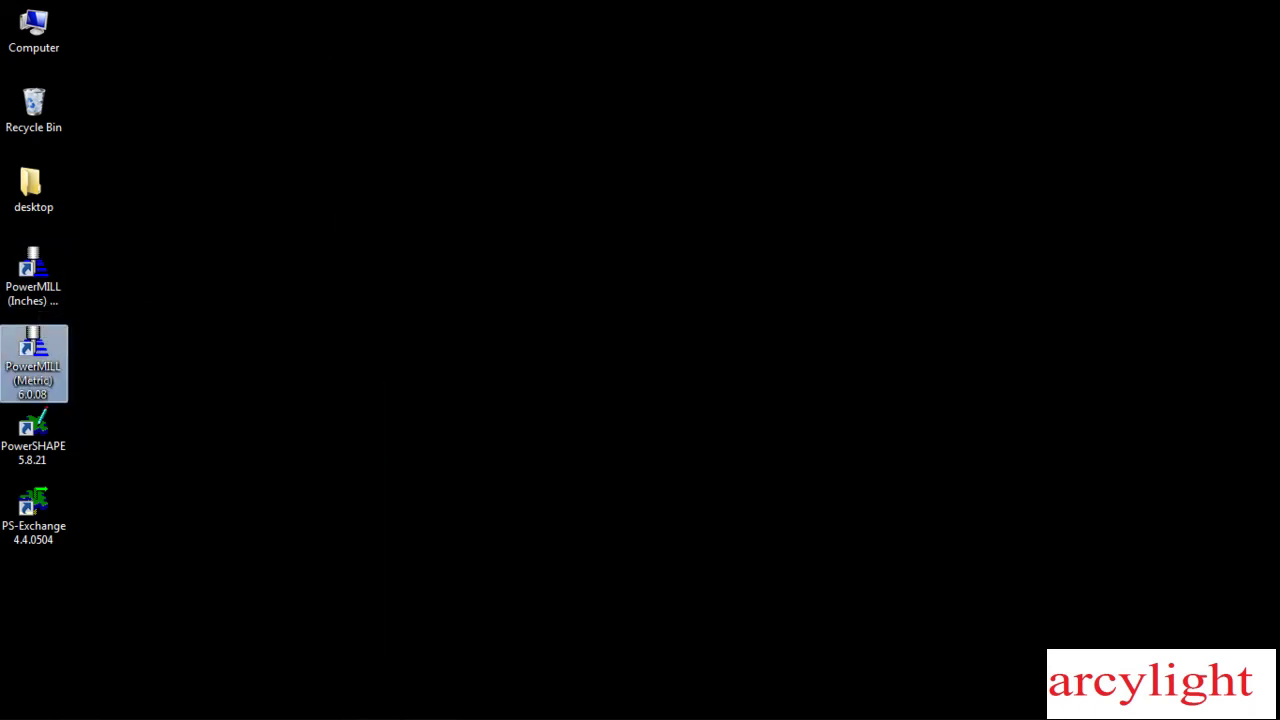
{"action": "double_click", "coordinate": [33, 352]}
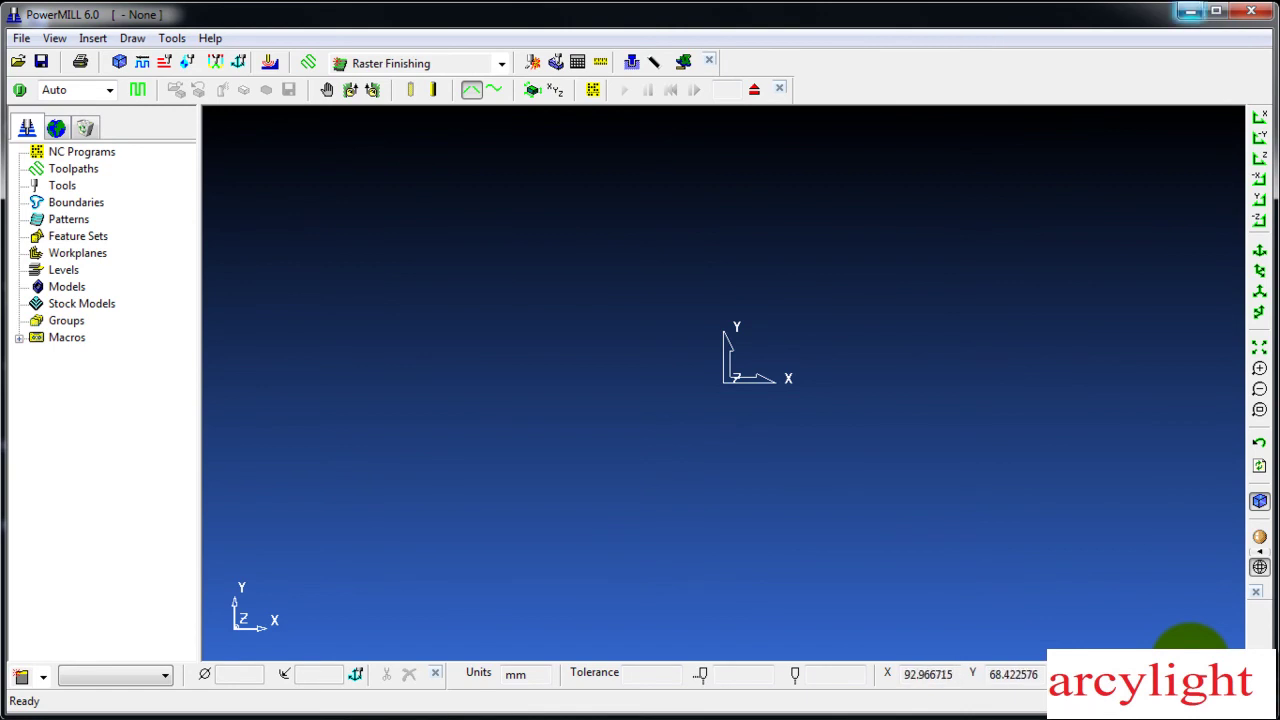
- Try to import the model Part1.x_t from the Desktop
{"action": "left_click", "coordinate": [1190, 12]}
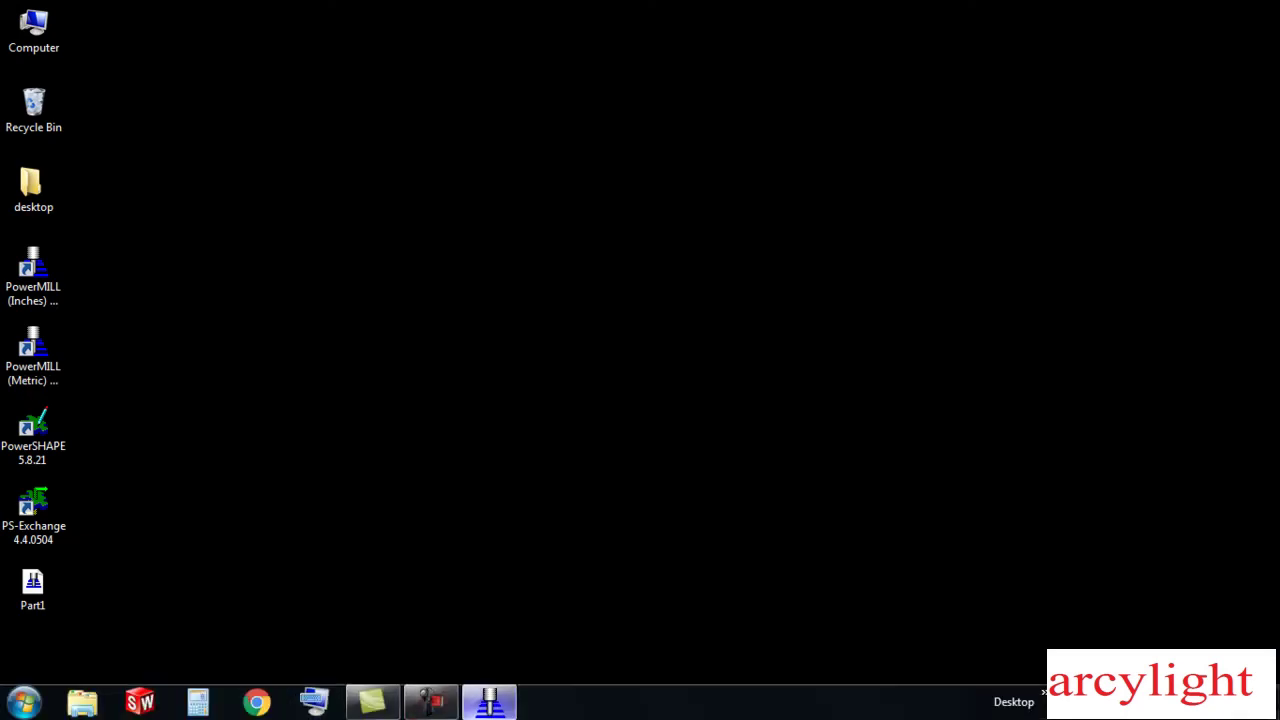
{"action": "left_click", "coordinate": [489, 703]}
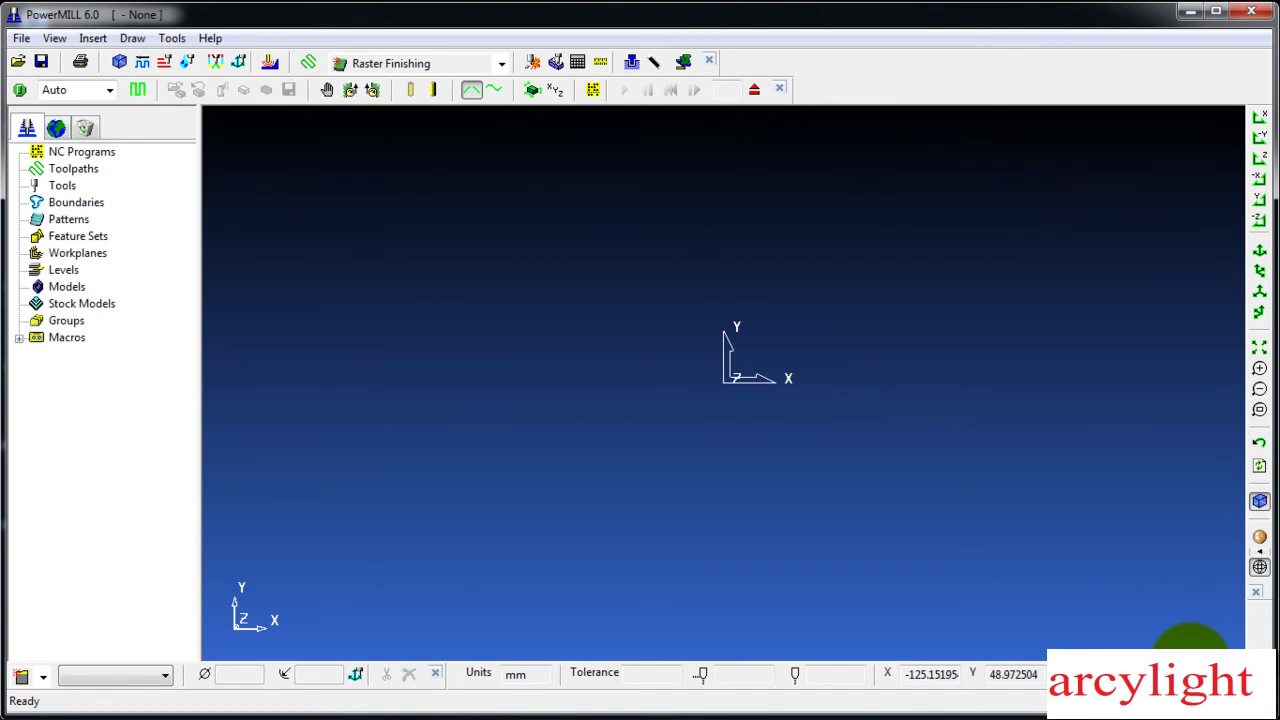
{"action": "left_click", "coordinate": [21, 38]}
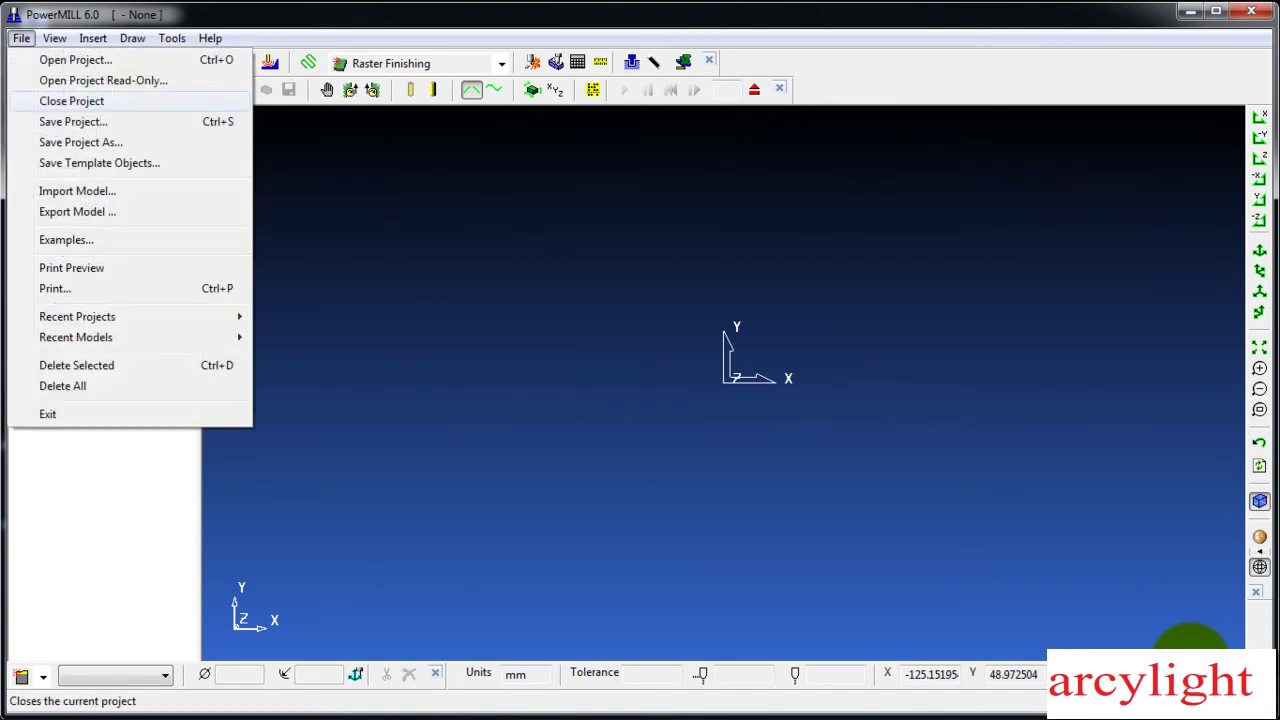
{"action": "left_click", "coordinate": [77, 190]}
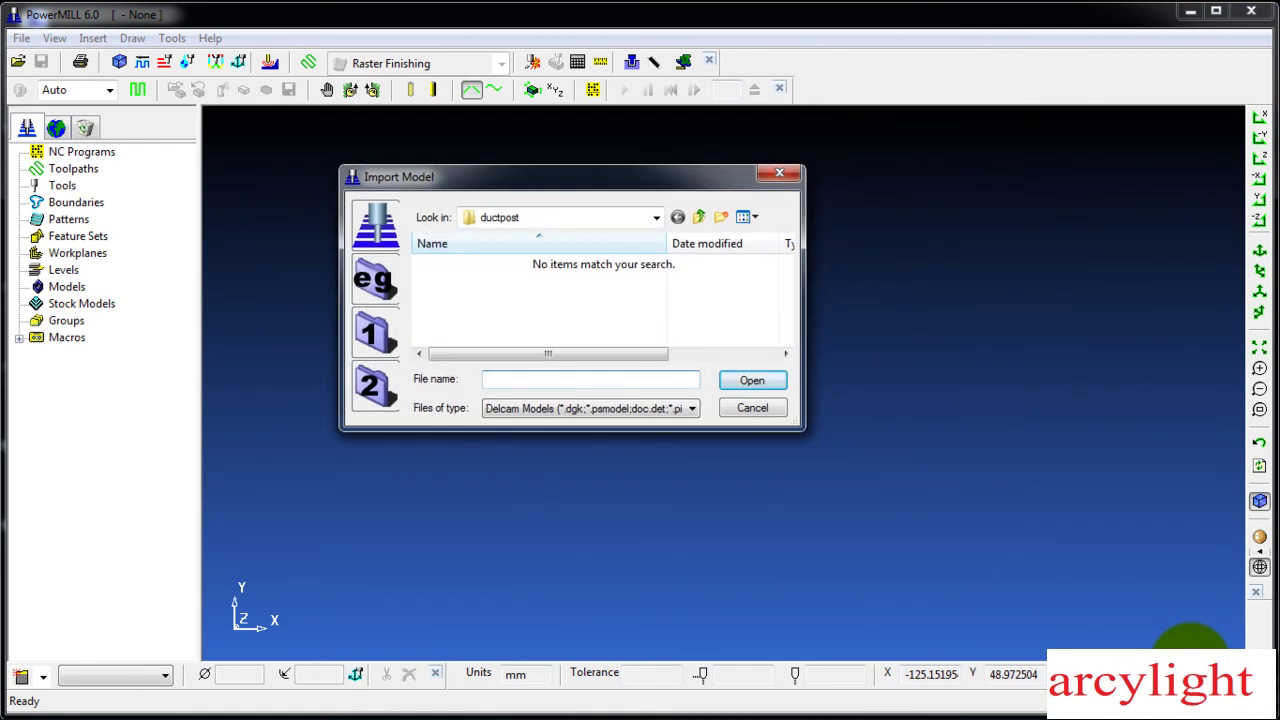
{"action": "left_click", "coordinate": [656, 217]}
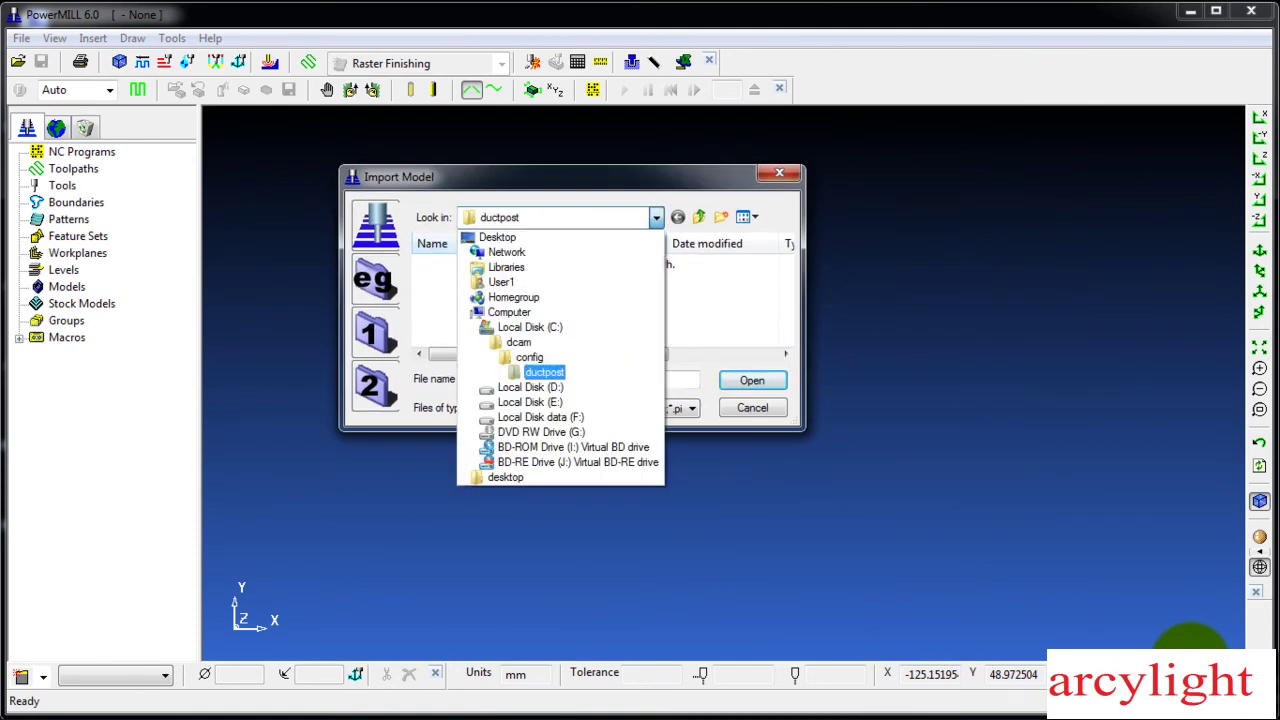
{"action": "left_click", "coordinate": [500, 240]}
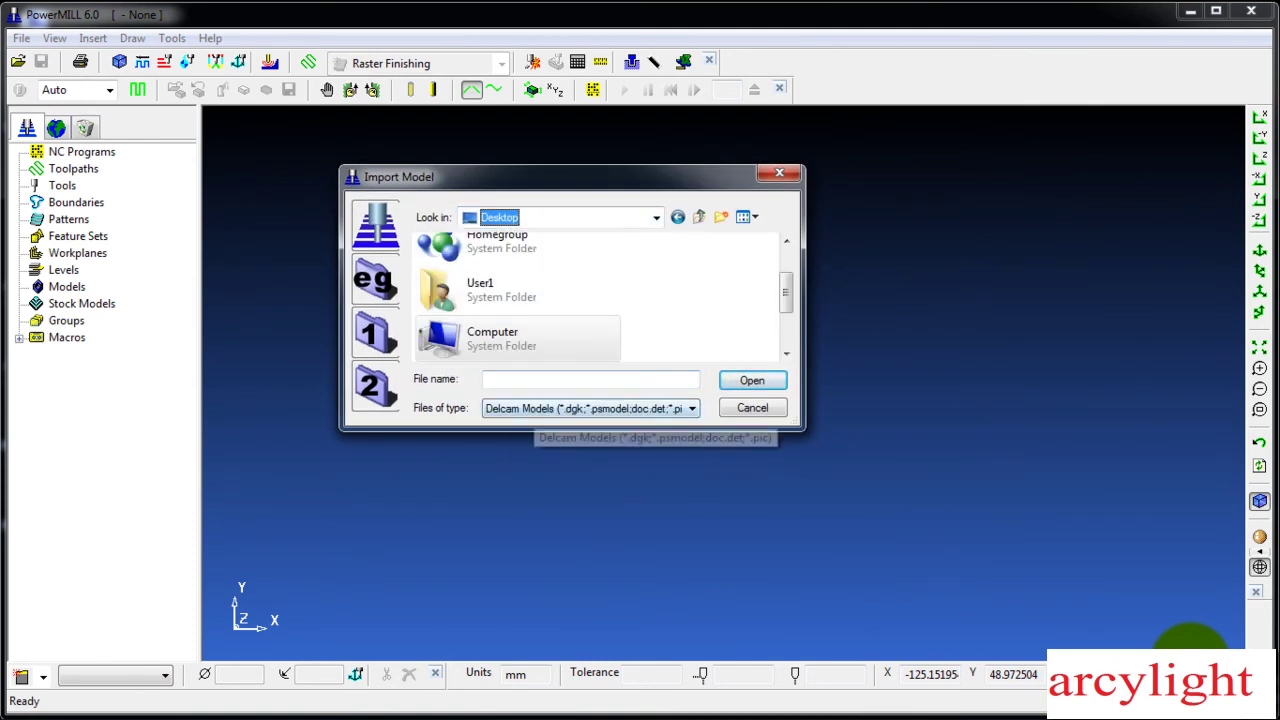
{"action": "left_click", "coordinate": [534, 379]}
{"action": "type", "text": "pa"}
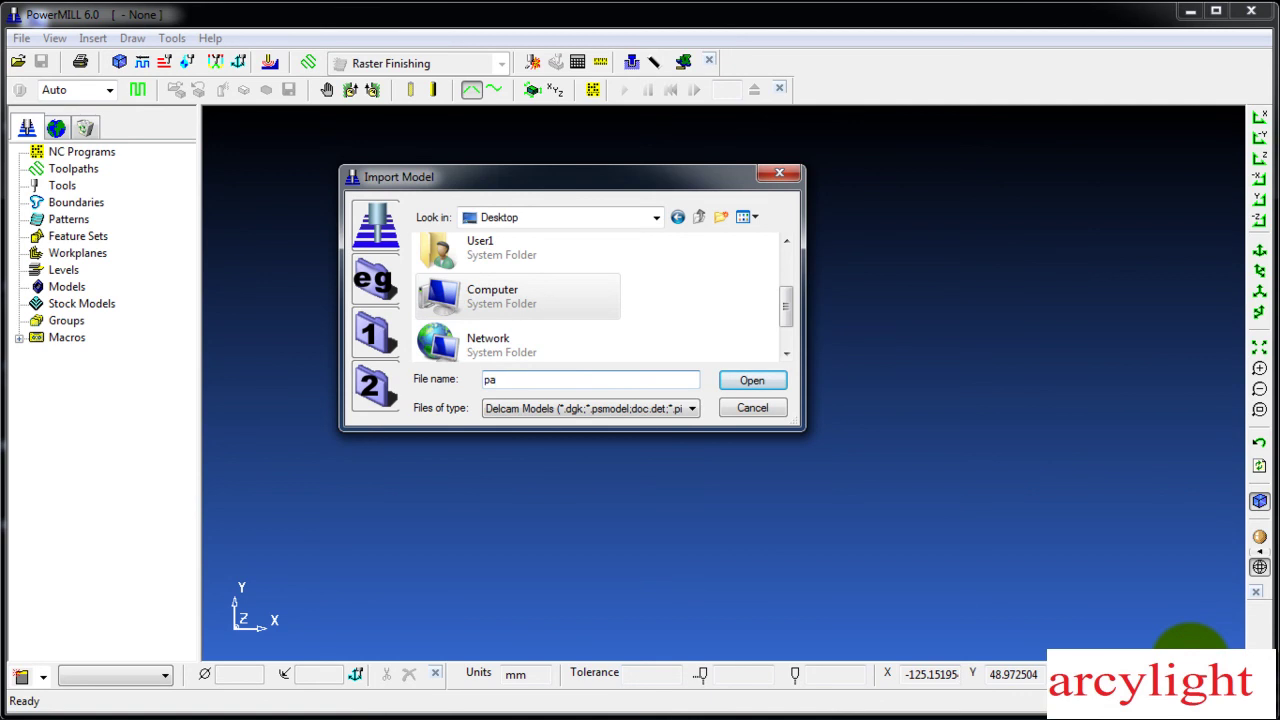
{"action": "type", "text": "r"}
{"action": "key", "text": "Down"}
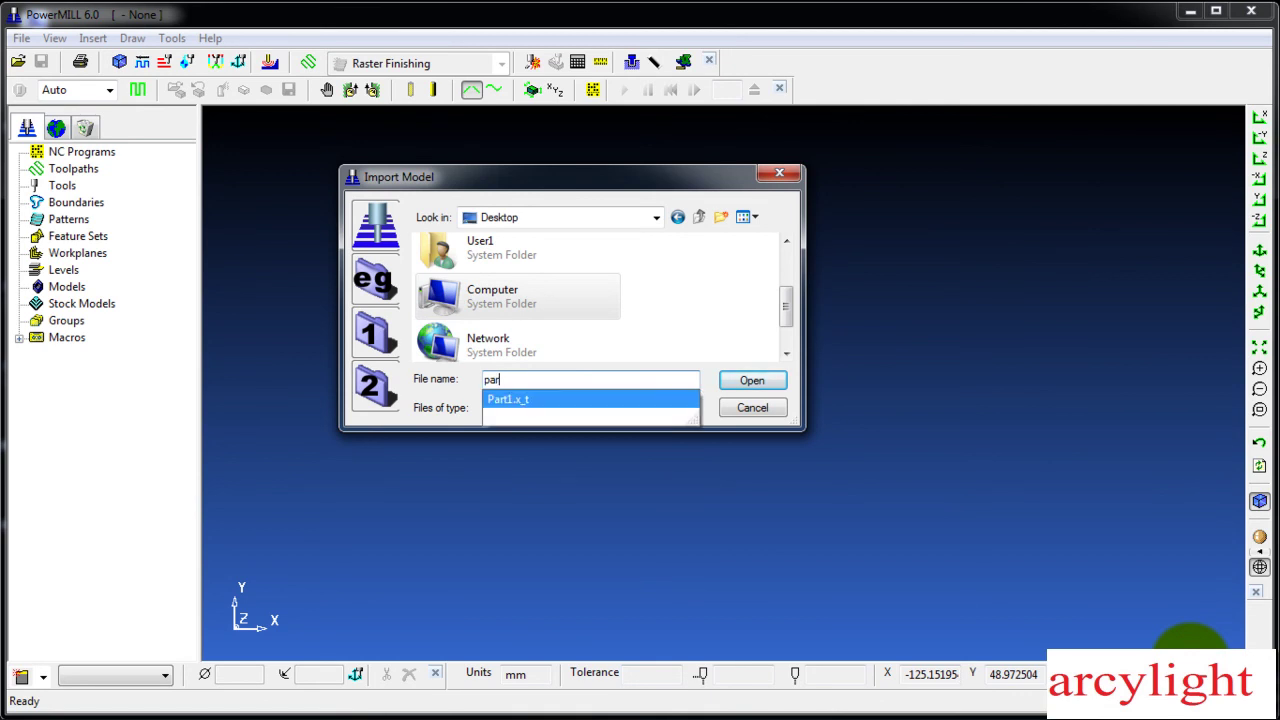
{"action": "key", "text": "Return"}
{"action": "key", "text": "Return"}
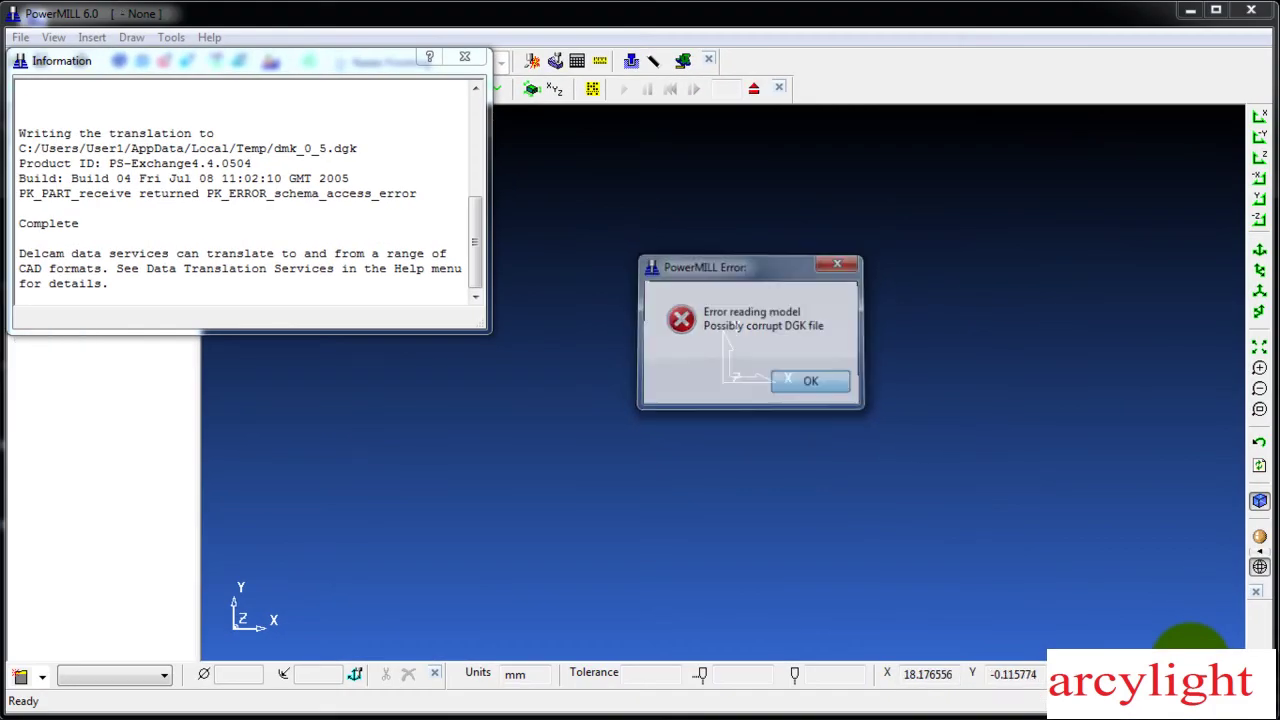
{"action": "key", "text": "Return"}
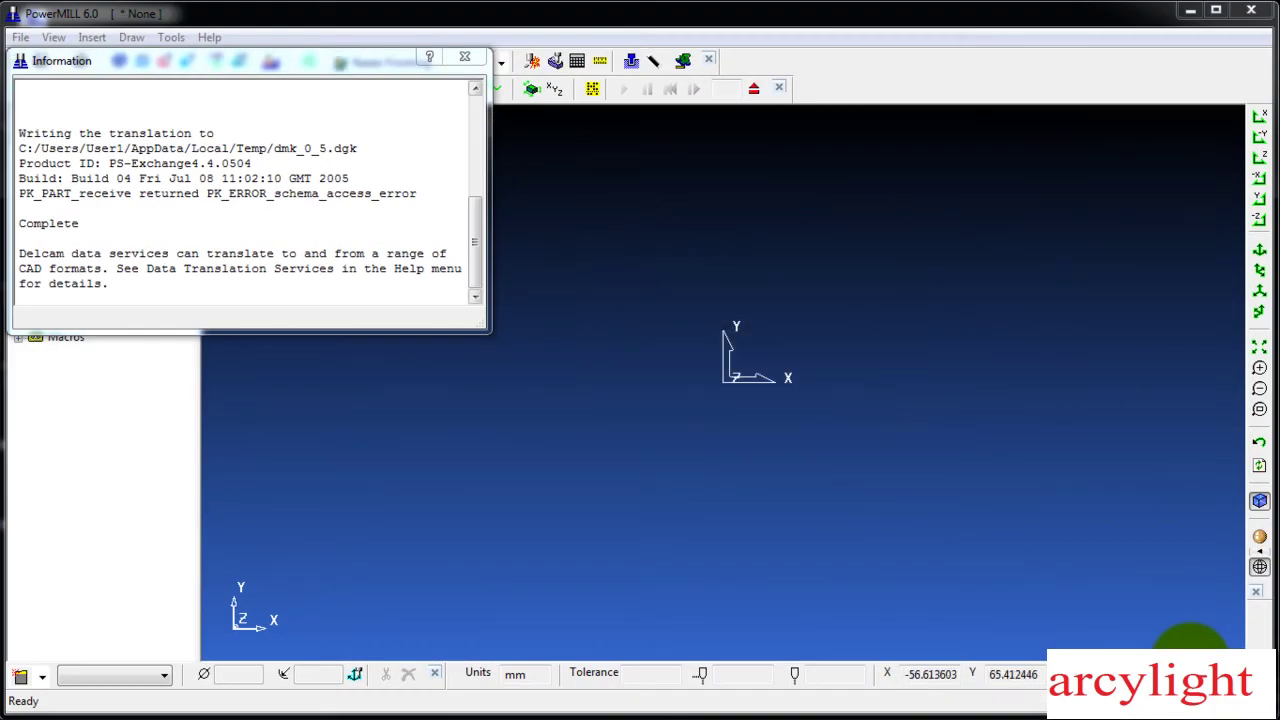
- Close the translation report and exit PowerMILL, discarding the modified project
{"action": "left_click", "coordinate": [464, 57]}
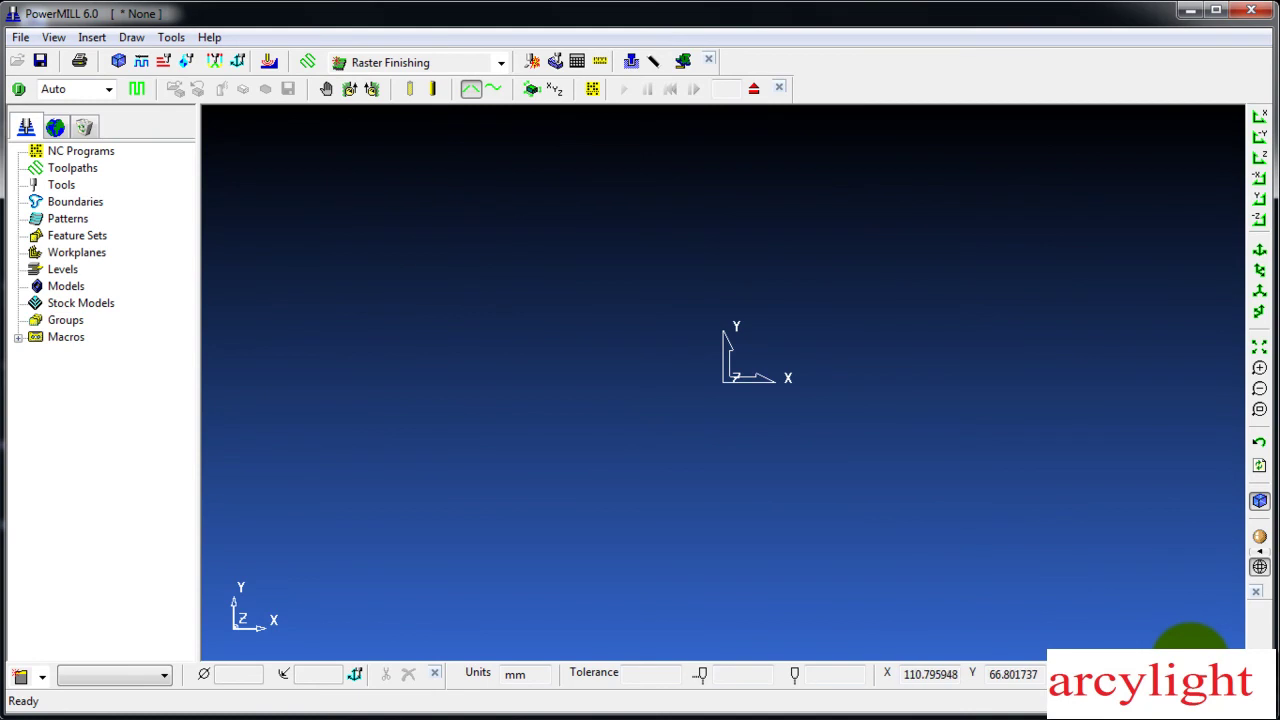
{"action": "left_click", "coordinate": [1251, 10]}
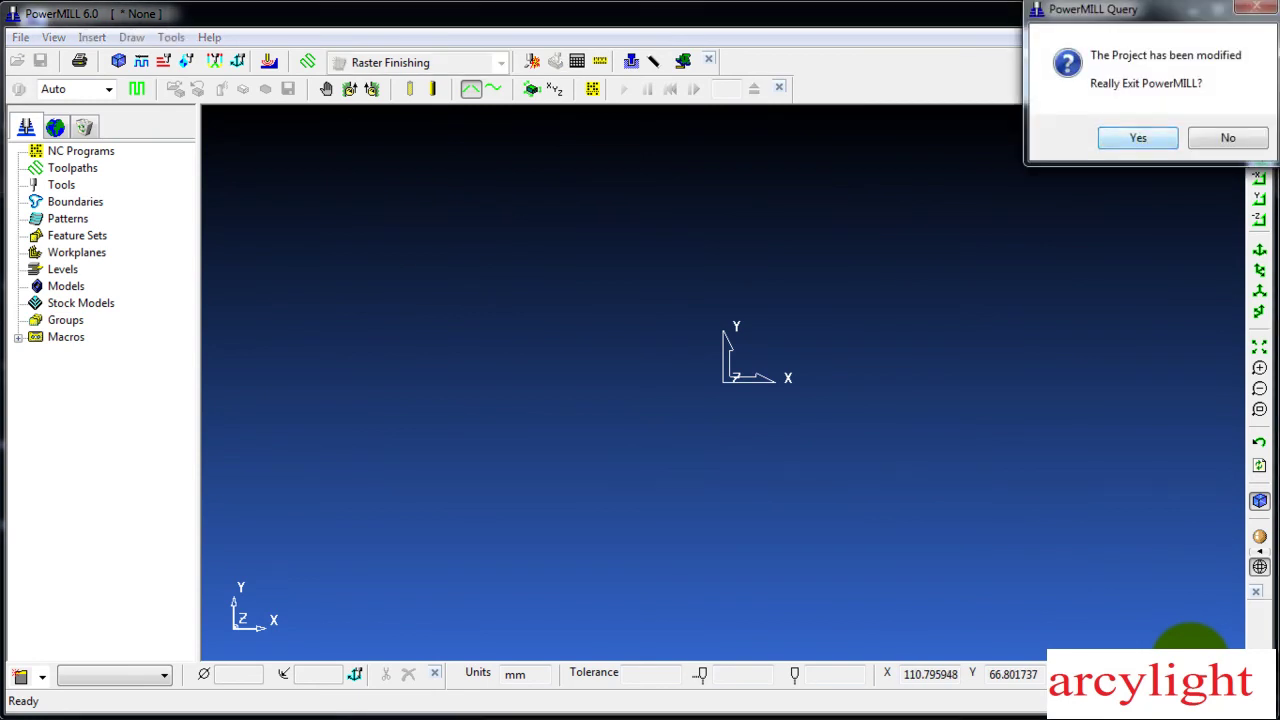
{"action": "left_click", "coordinate": [1137, 134]}
- Run COM Register PS-Exchange 4.4.0504 from the PS-Exchange440504 folder of the installed Delcam programs
{"action": "left_click", "coordinate": [22, 702]}
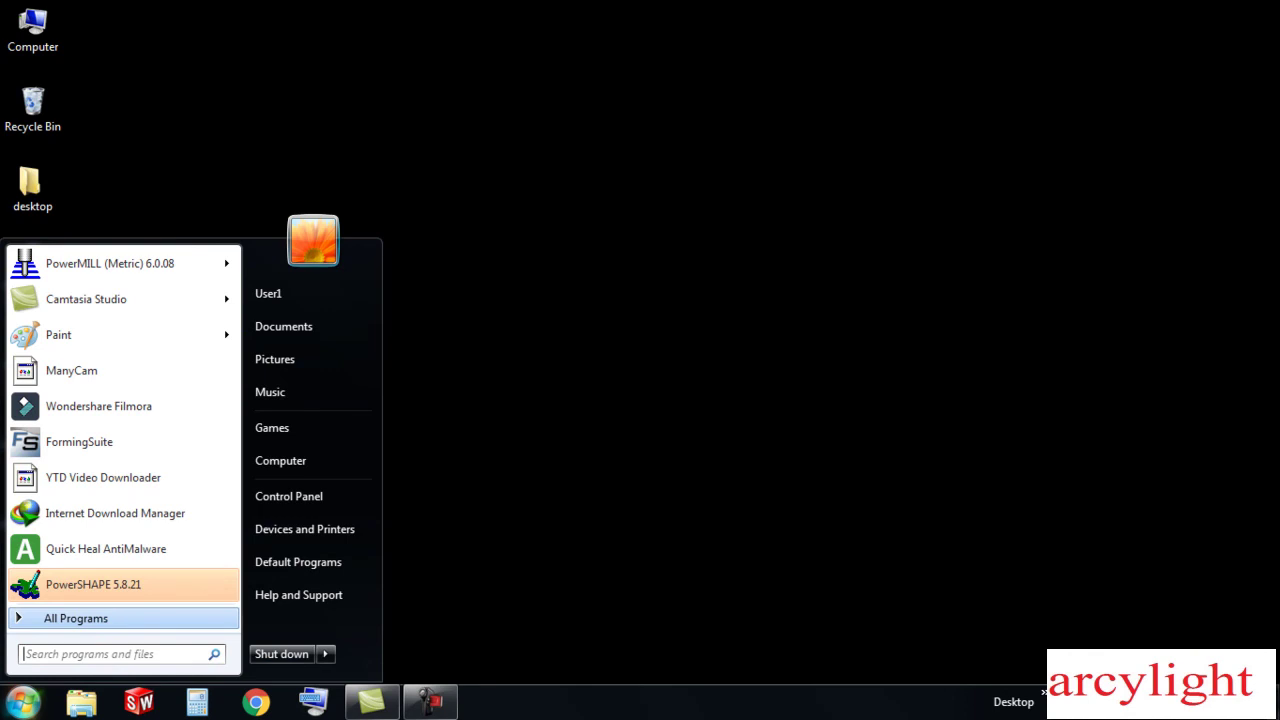
{"action": "left_click", "coordinate": [76, 618]}
{"action": "left_click", "coordinate": [76, 618]}
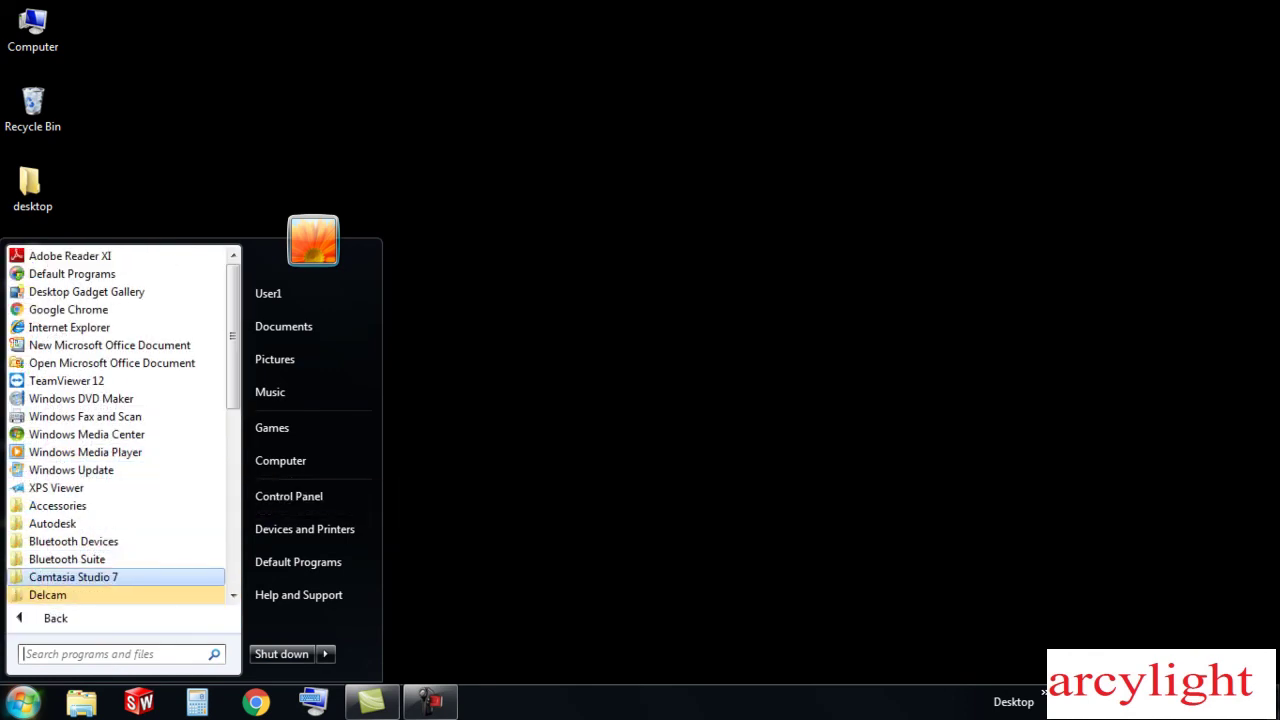
{"action": "scroll", "coordinate": [100, 451], "scroll_direction": "down", "scroll_amount": 6}
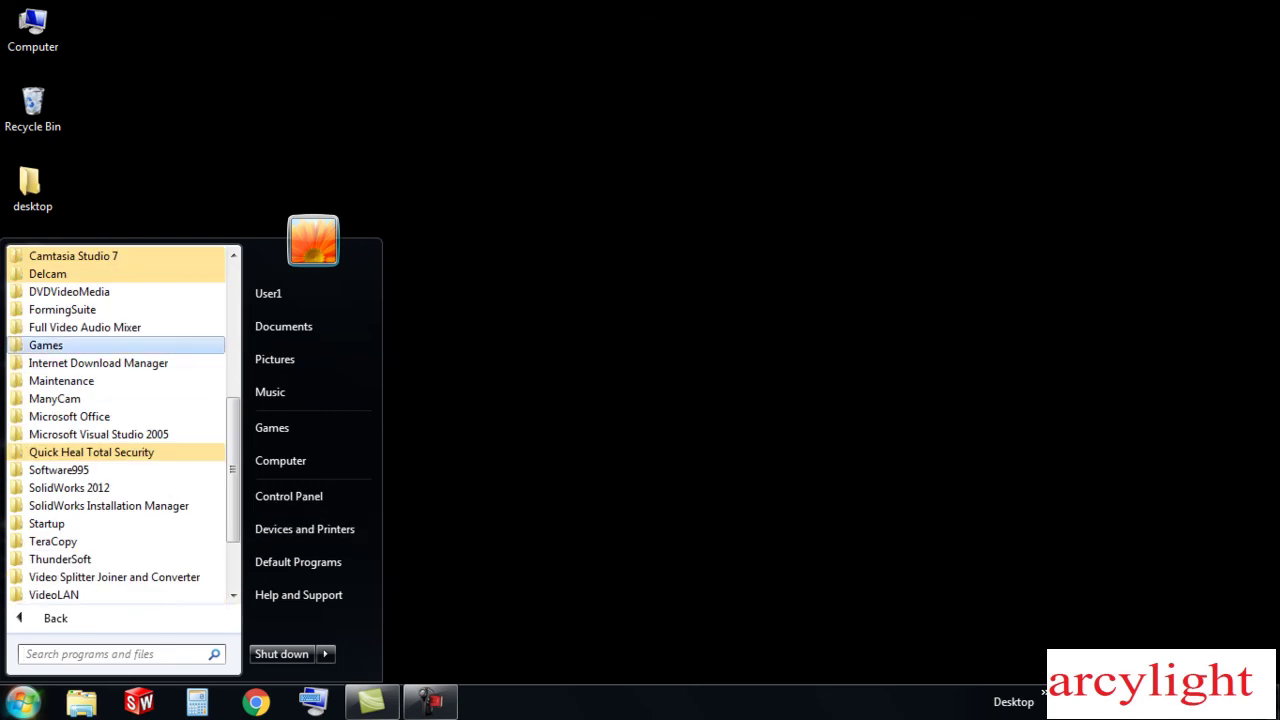
{"action": "left_click", "coordinate": [60, 273]}
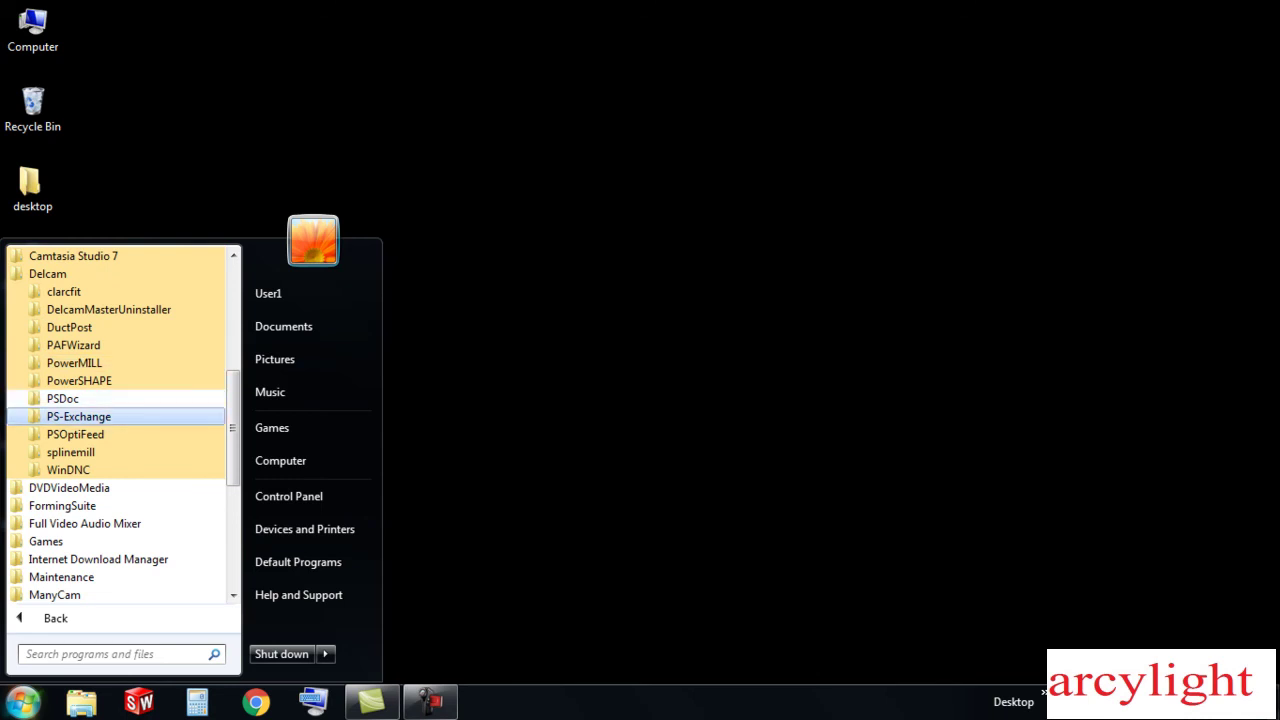
{"action": "left_click", "coordinate": [78, 416]}
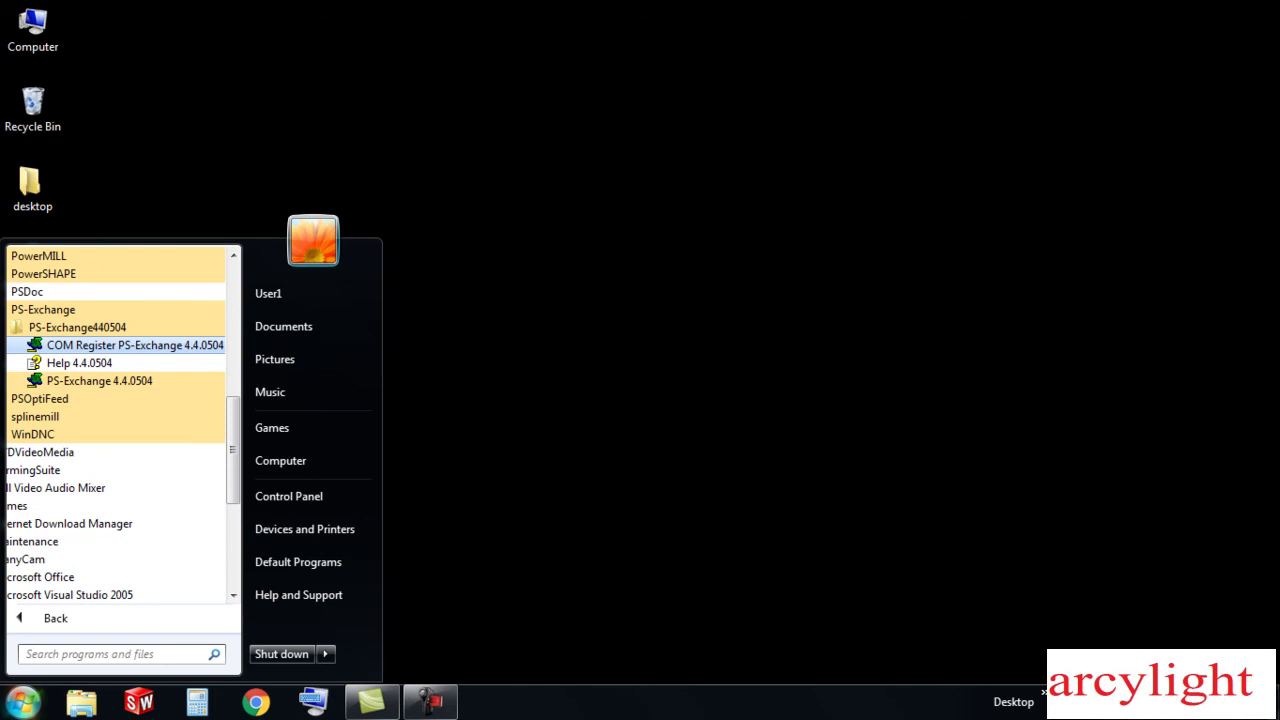
{"action": "left_click", "coordinate": [125, 345]}
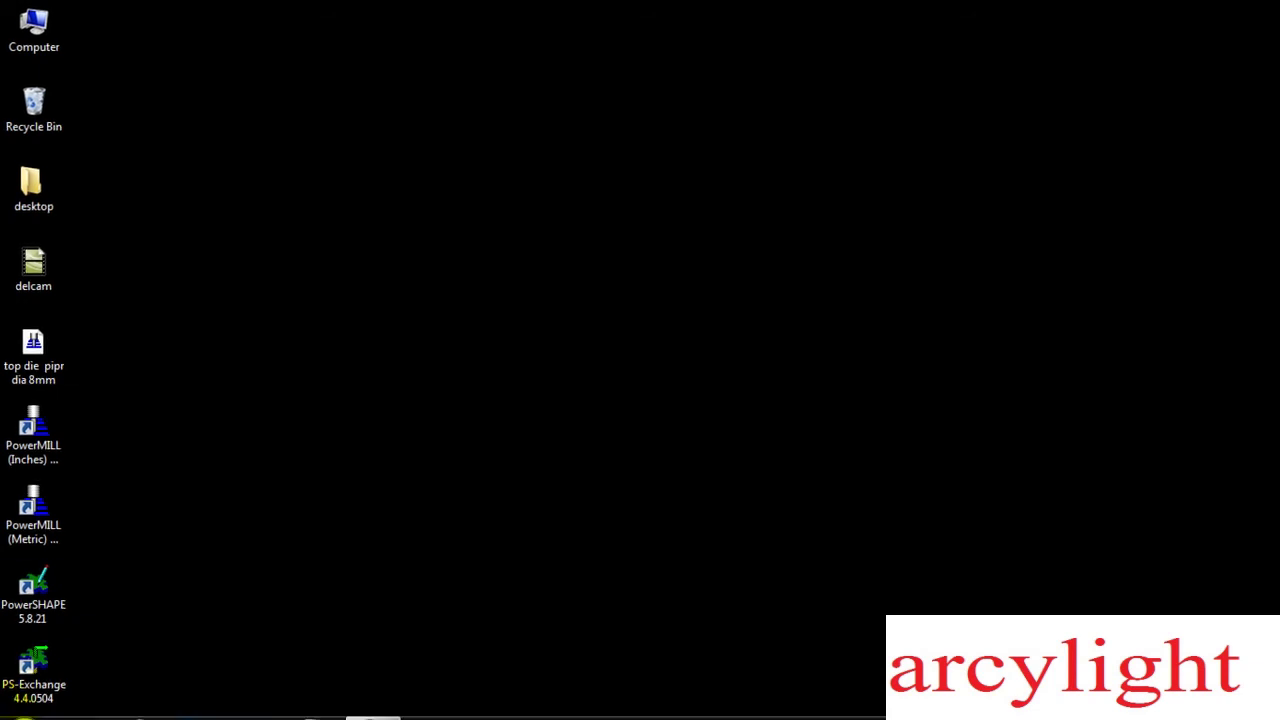
- Launch PowerMILL (Metric) from its desktop shortcut and dismiss the splash screen
{"action": "mouse_move", "coordinate": [22, 701]}
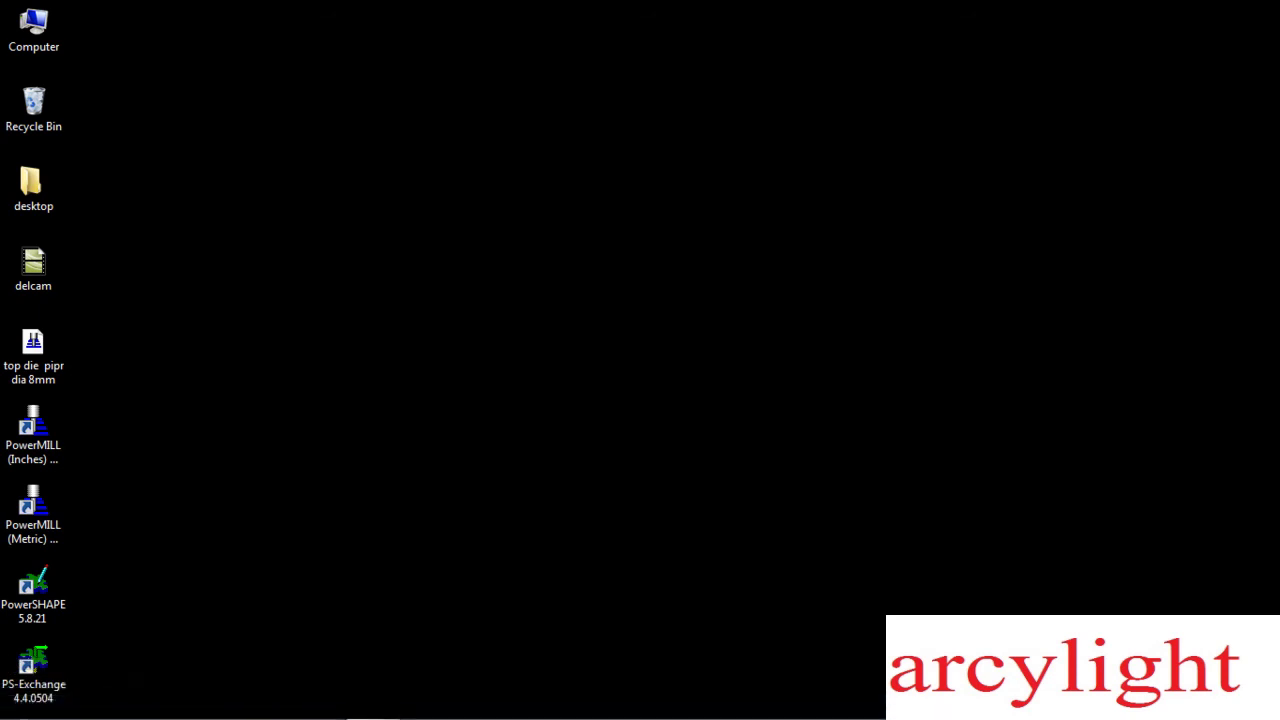
{"action": "left_click", "coordinate": [33, 512]}
{"action": "key", "text": "Return"}
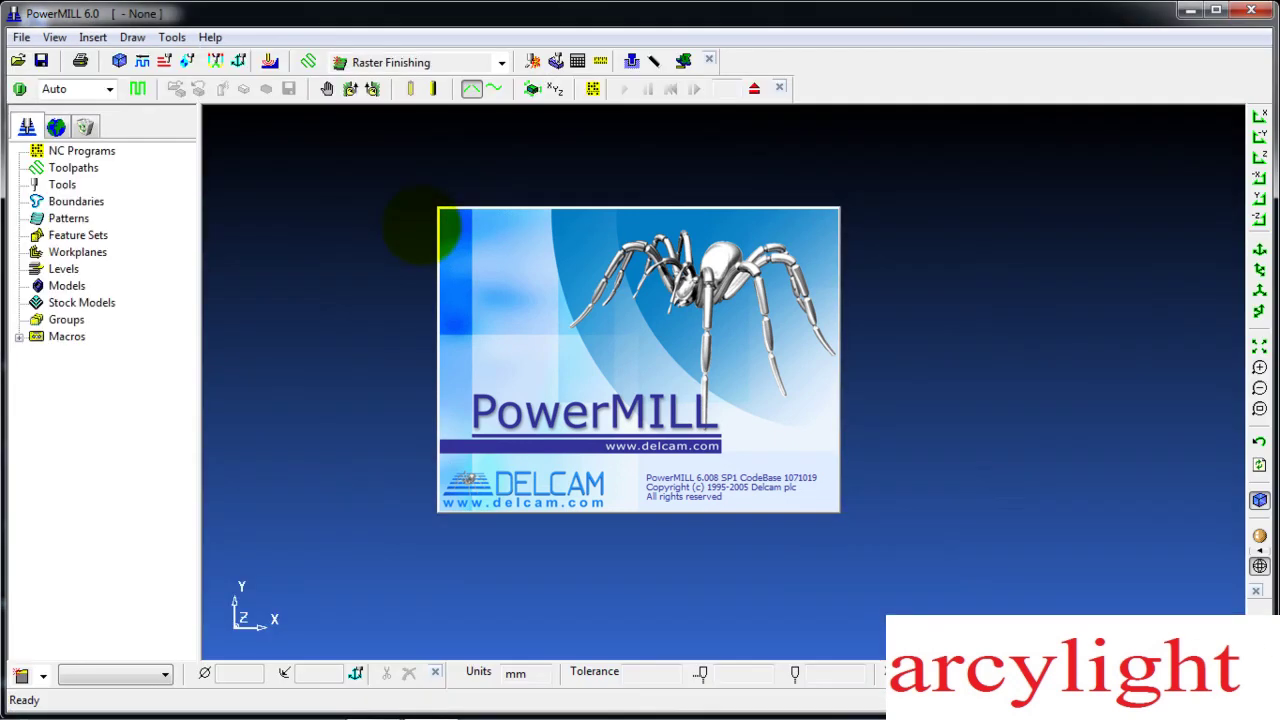
{"action": "left_click", "coordinate": [431, 221]}
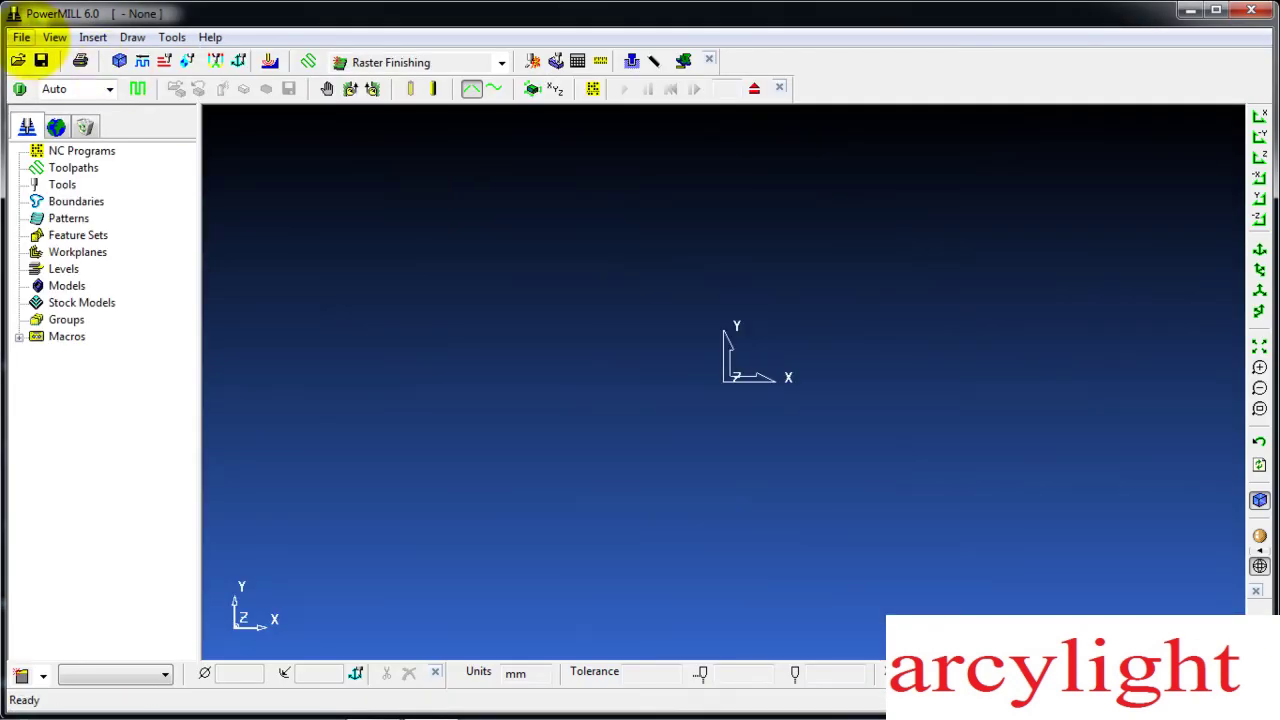
- Begin a model import and look through the Desktop for Parasolid files
{"action": "right_click", "coordinate": [67, 285]}
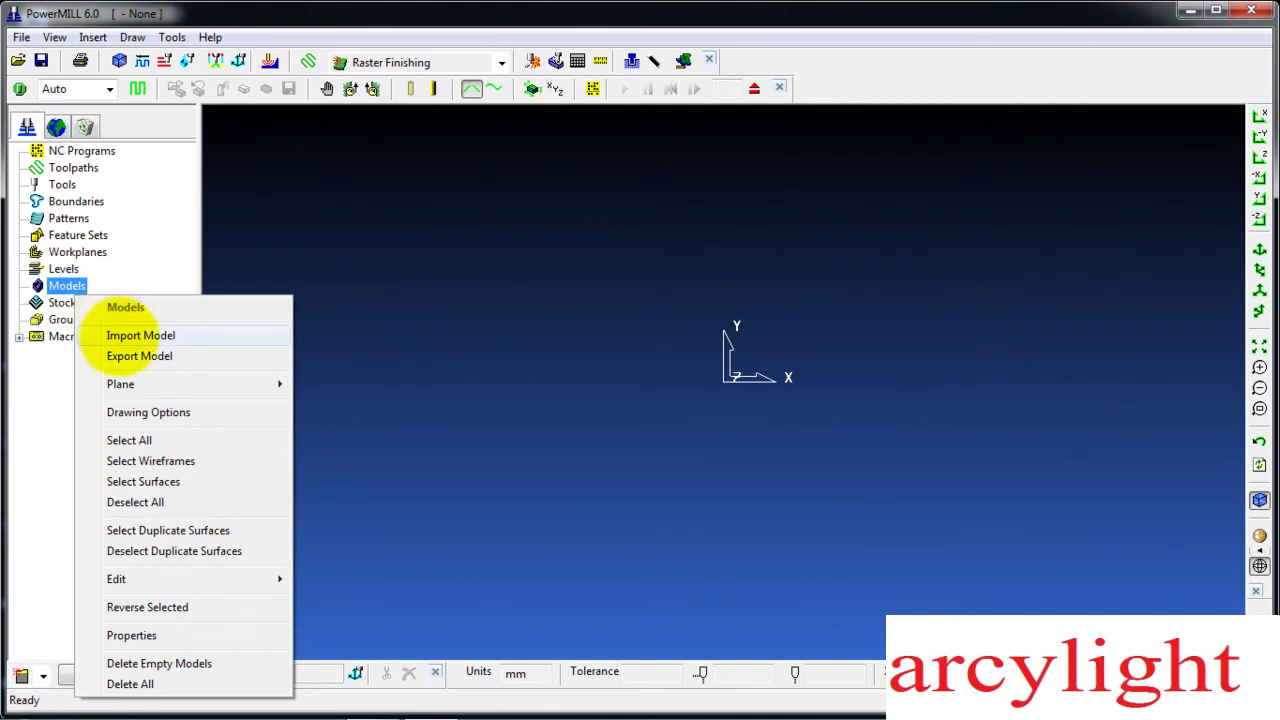
{"action": "left_click", "coordinate": [140, 331]}
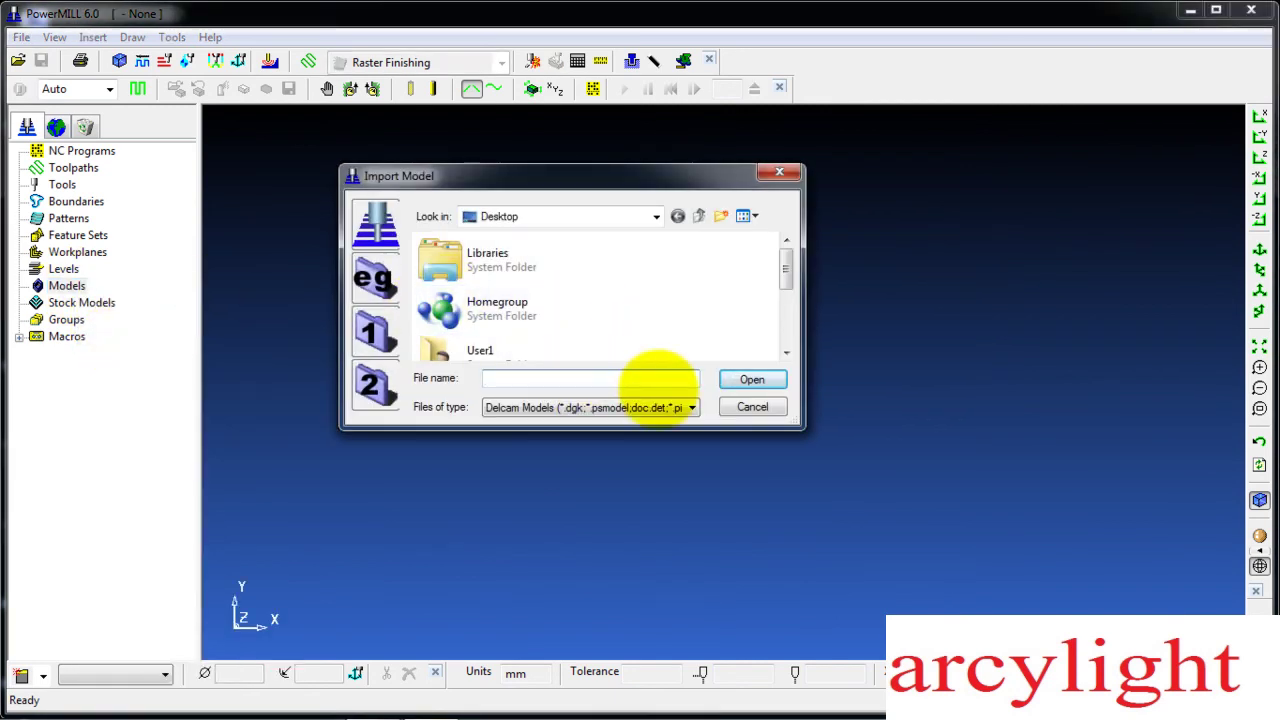
{"action": "left_click", "coordinate": [648, 405]}
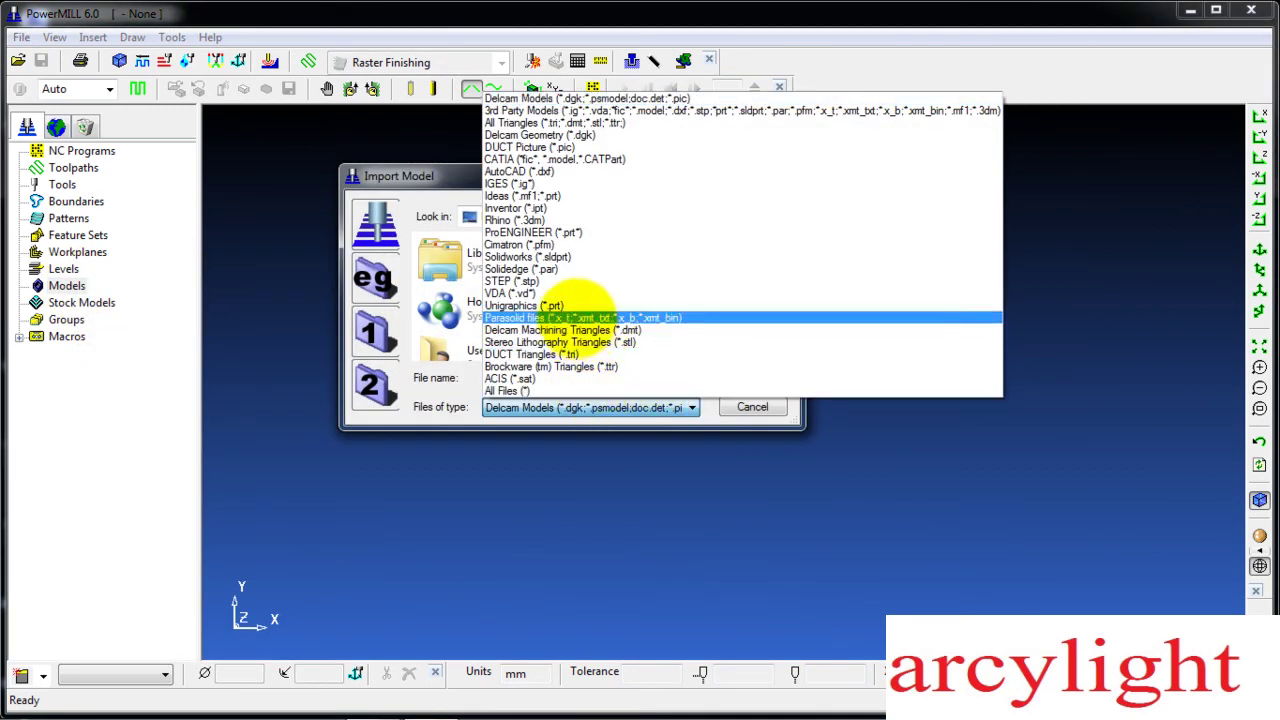
{"action": "left_click", "coordinate": [571, 309]}
{"action": "left_click_drag", "start_coordinate": [786, 258], "coordinate": [785, 333]}
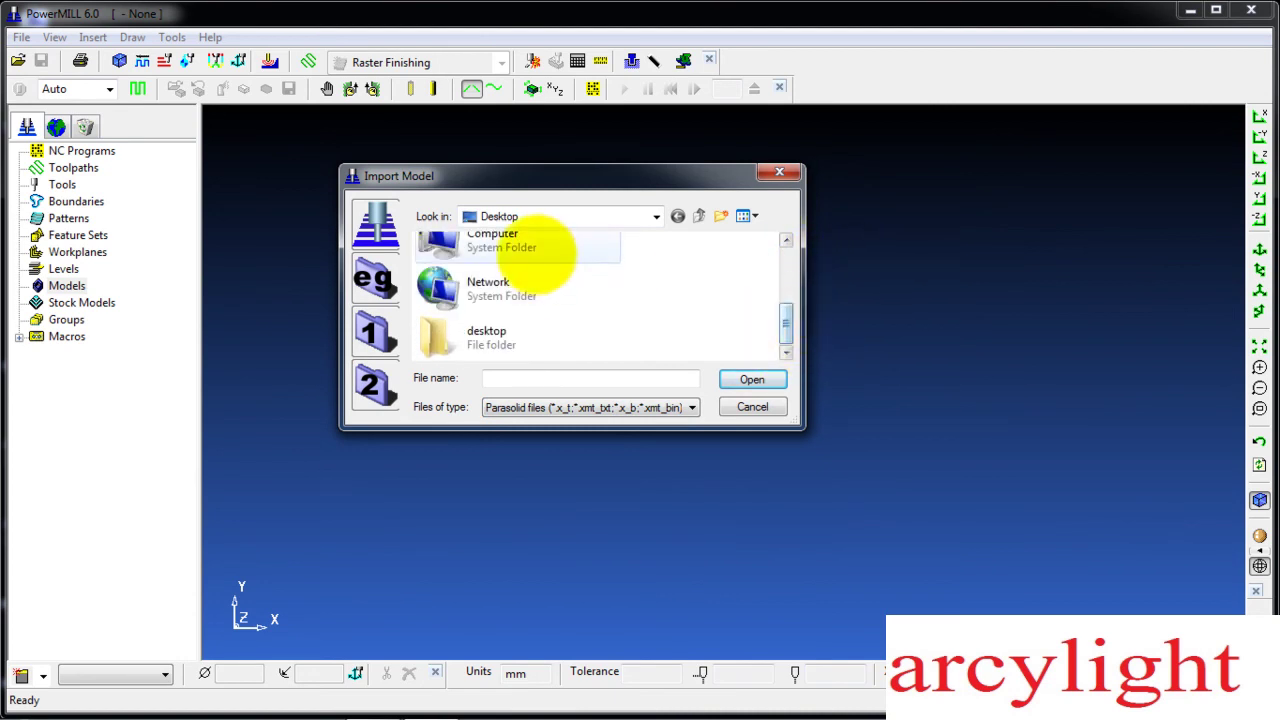
{"action": "left_click_drag", "start_coordinate": [786, 322], "coordinate": [780, 240]}
{"action": "scroll", "coordinate": [500, 298], "scroll_direction": "down", "scroll_amount": 2}
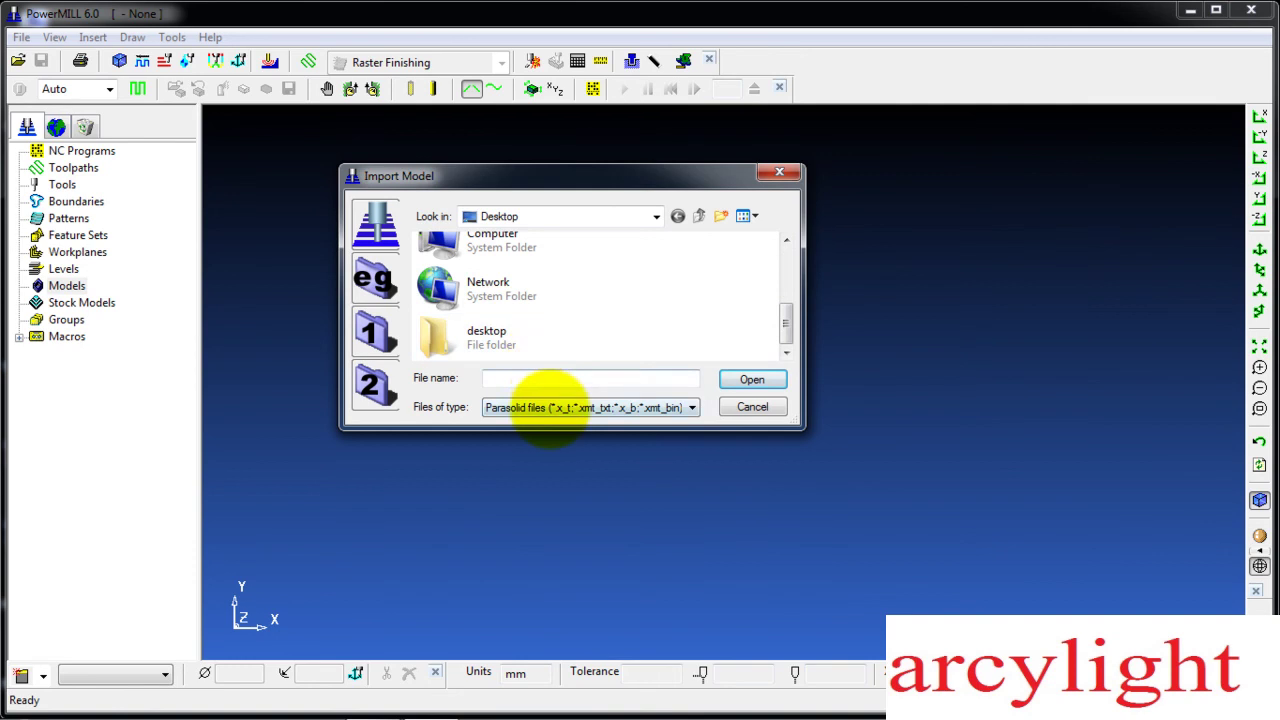
- List all file types, import the IGS model "top die pipr dia 8mm" from the Desktop, and close the translation report
{"action": "left_click", "coordinate": [543, 407]}
{"action": "left_click", "coordinate": [525, 391]}
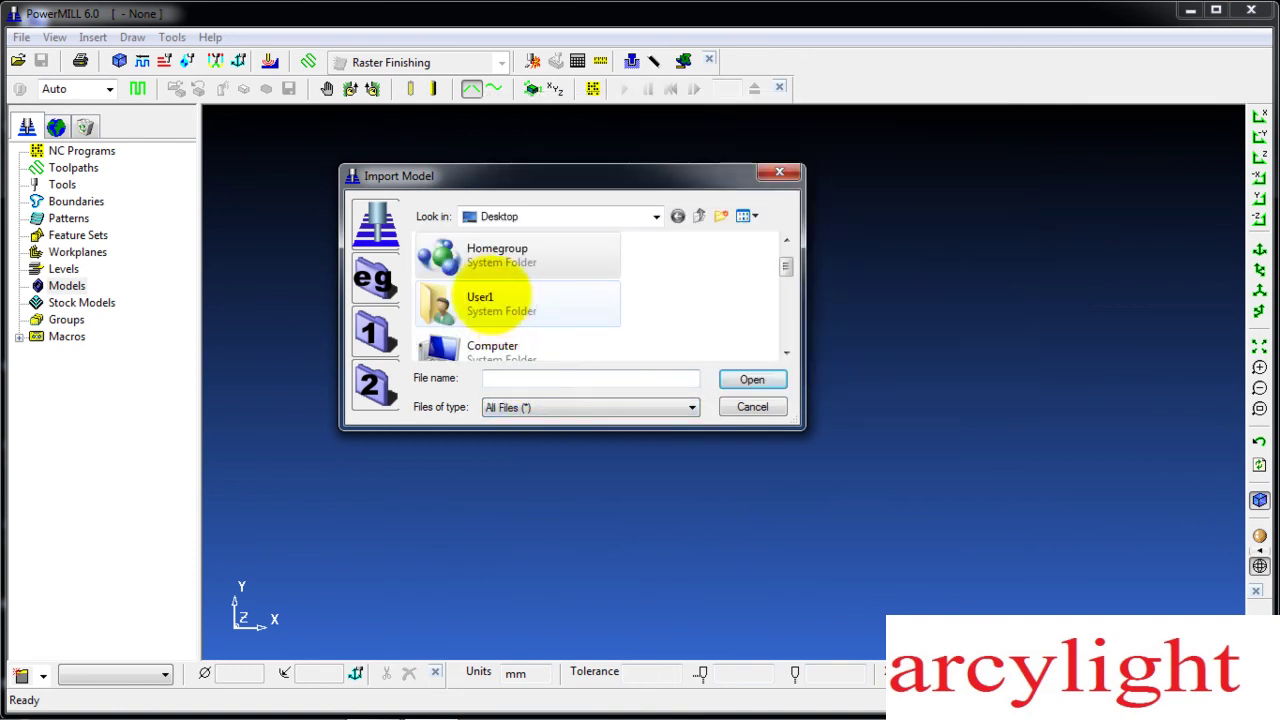
{"action": "scroll", "coordinate": [500, 290], "scroll_direction": "down", "scroll_amount": 4}
{"action": "left_click", "coordinate": [495, 337]}
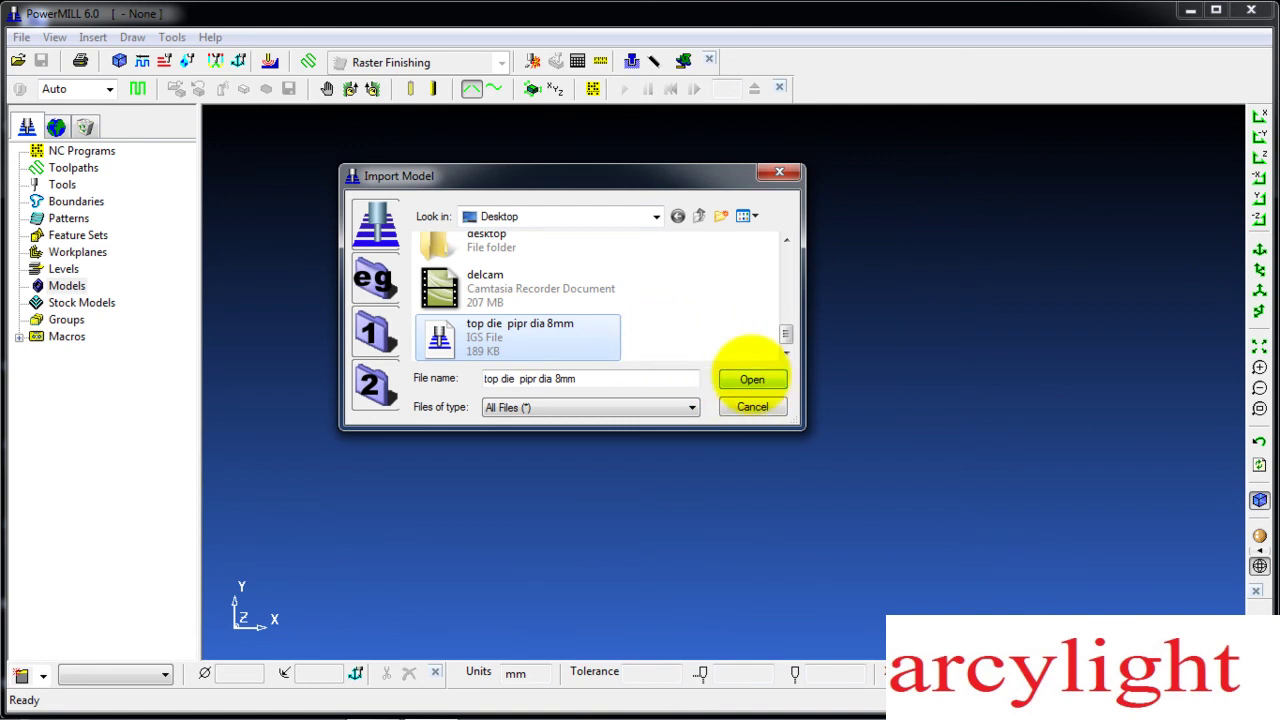
{"action": "left_click", "coordinate": [751, 378]}
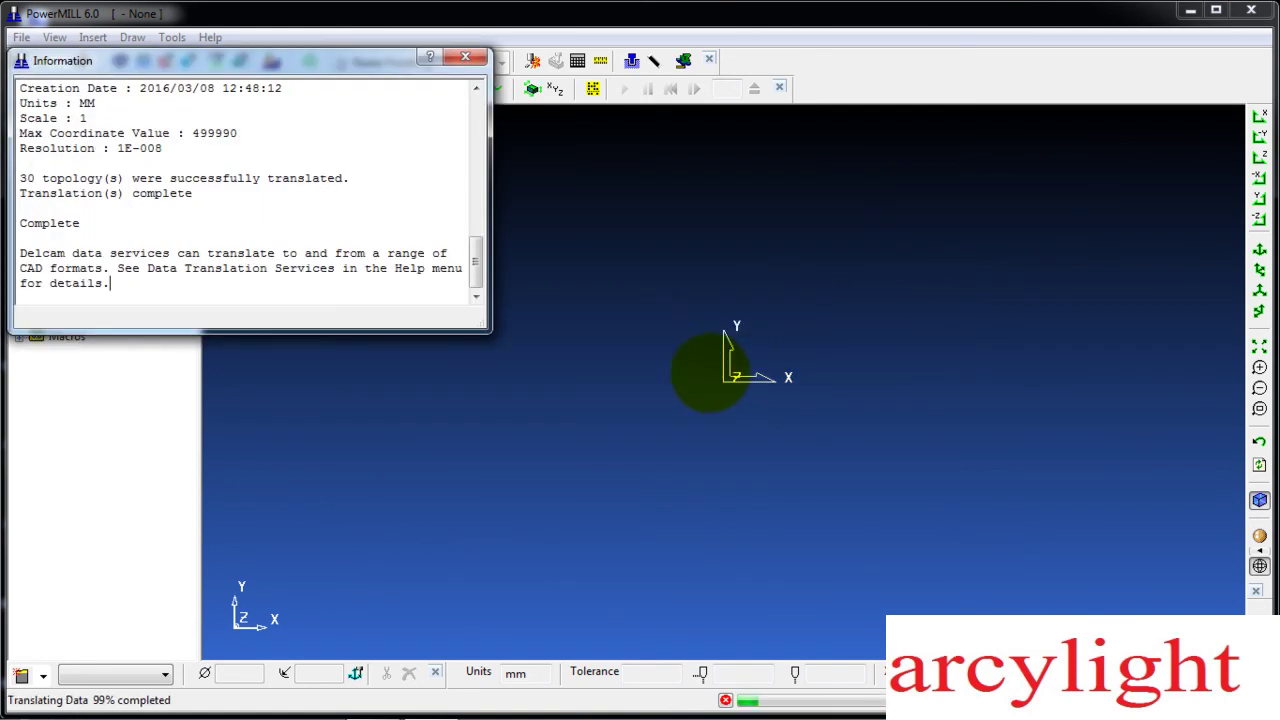
{"action": "left_click", "coordinate": [465, 57]}
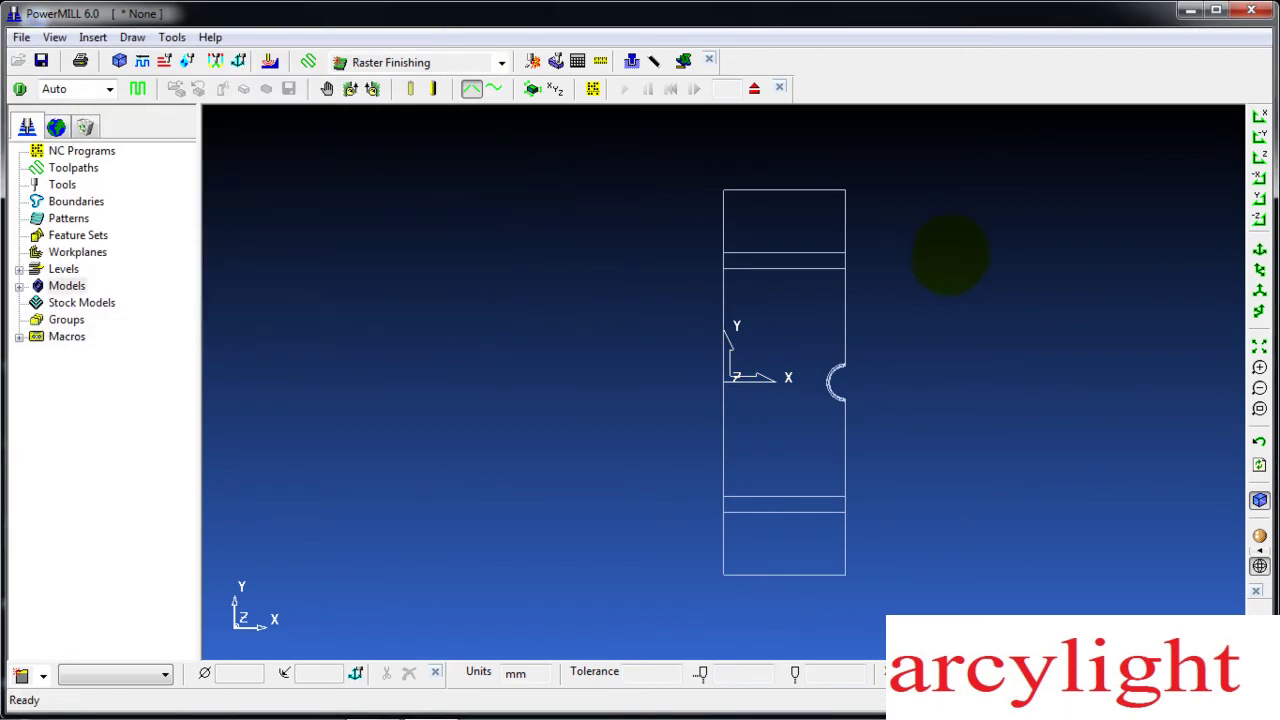
- Shade the imported die and inspect it from several angles, finishing with the view along the X axis
{"action": "left_click", "coordinate": [1260, 157]}
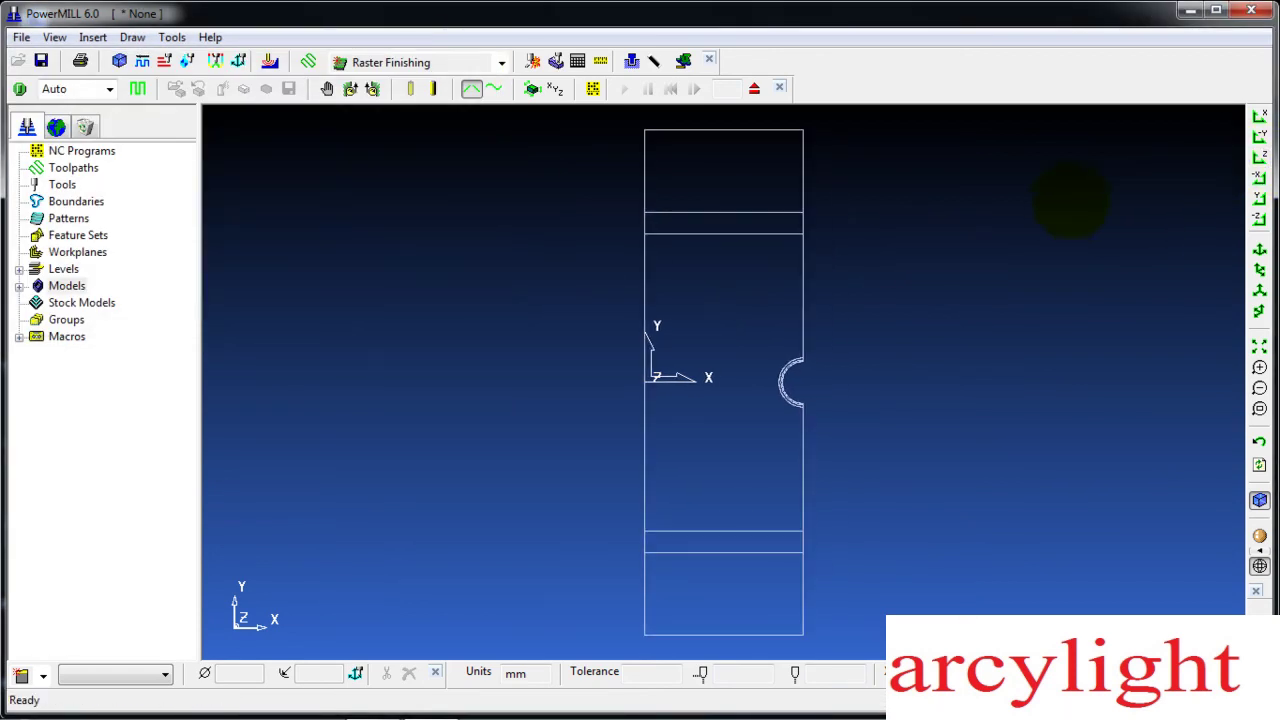
{"action": "left_click", "coordinate": [1259, 536]}
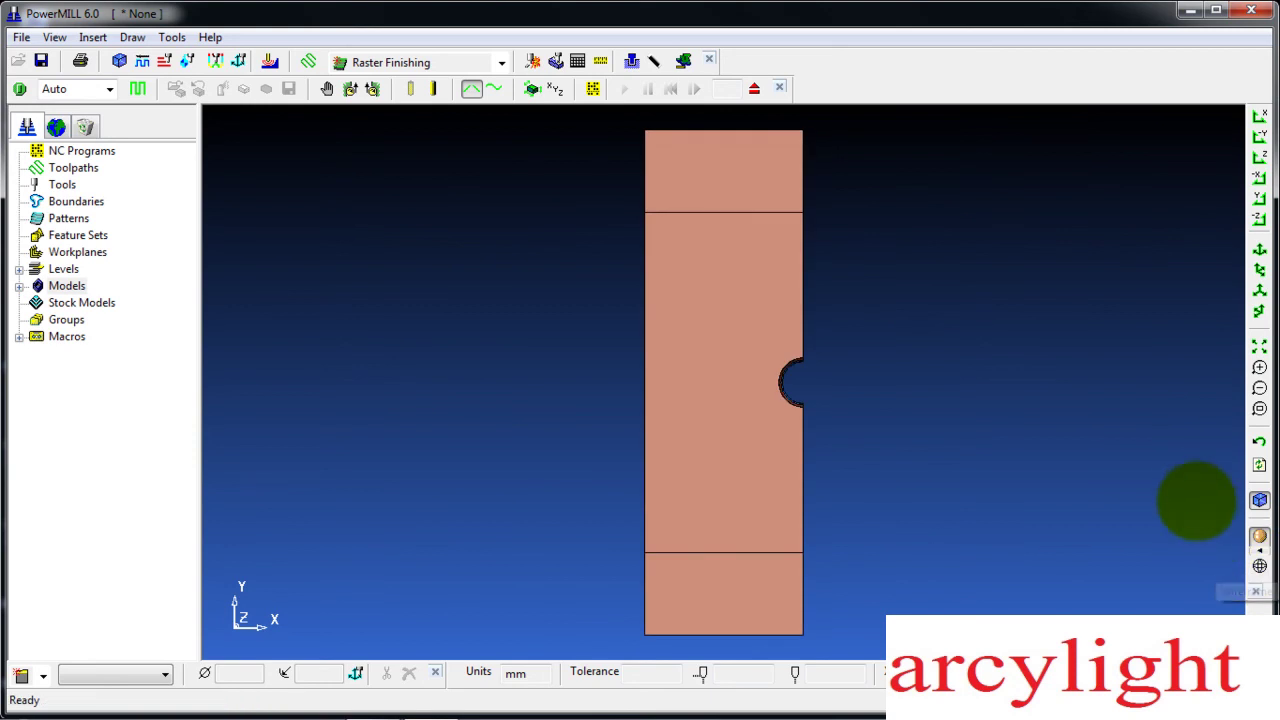
{"action": "middle_click_drag", "start_coordinate": [994, 366], "coordinate": [774, 89]}
{"action": "middle_click_drag", "start_coordinate": [509, 377], "coordinate": [883, 130]}
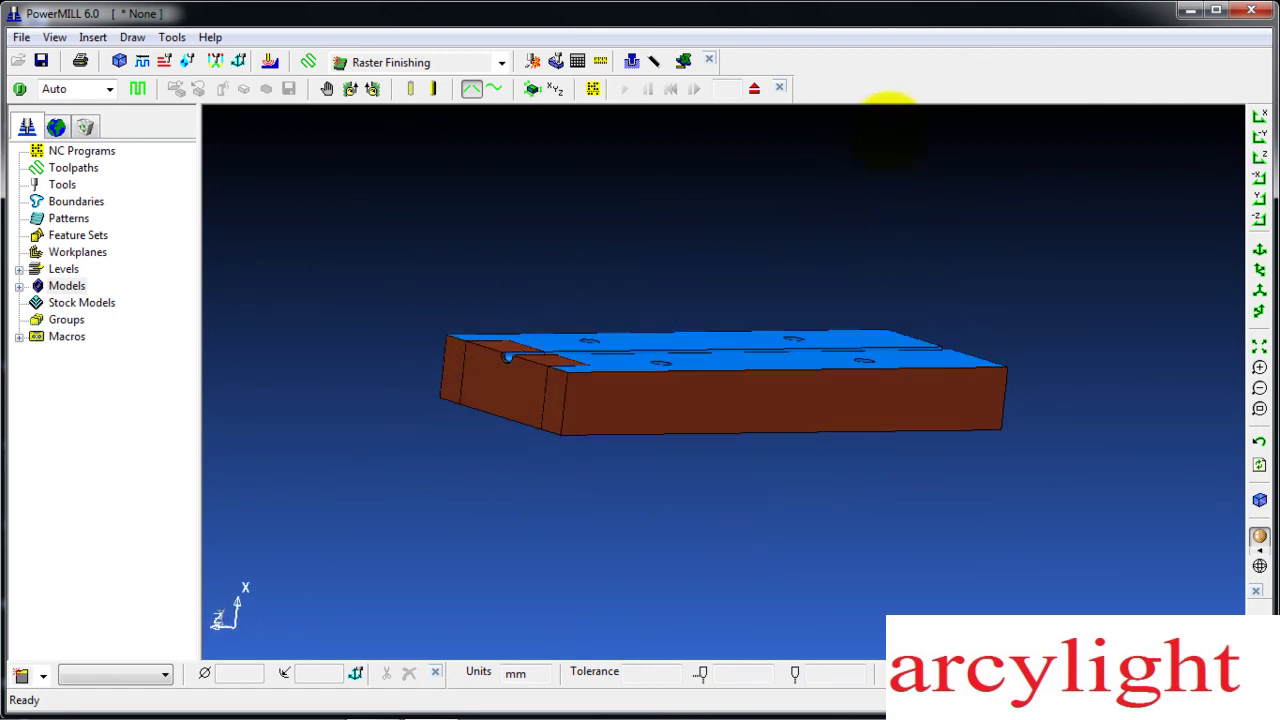
{"action": "middle_click_drag", "start_coordinate": [1033, 249], "coordinate": [746, 289]}
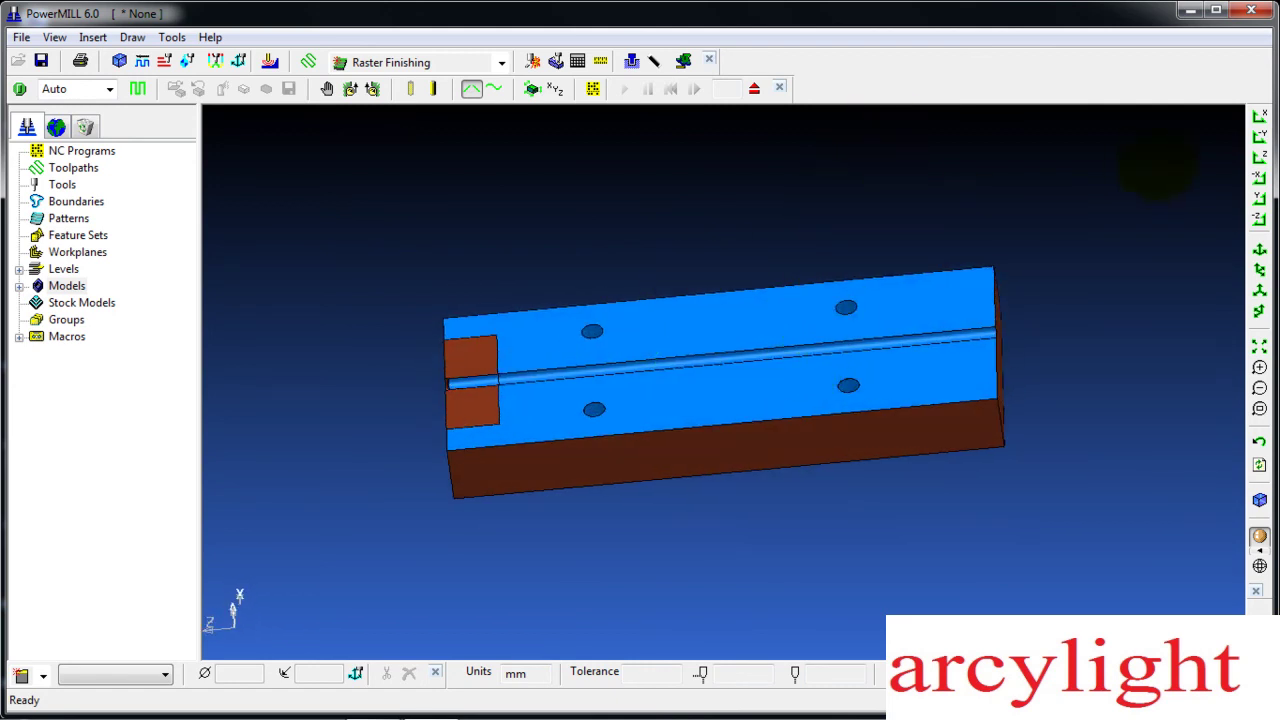
{"action": "left_click", "coordinate": [1259, 157]}
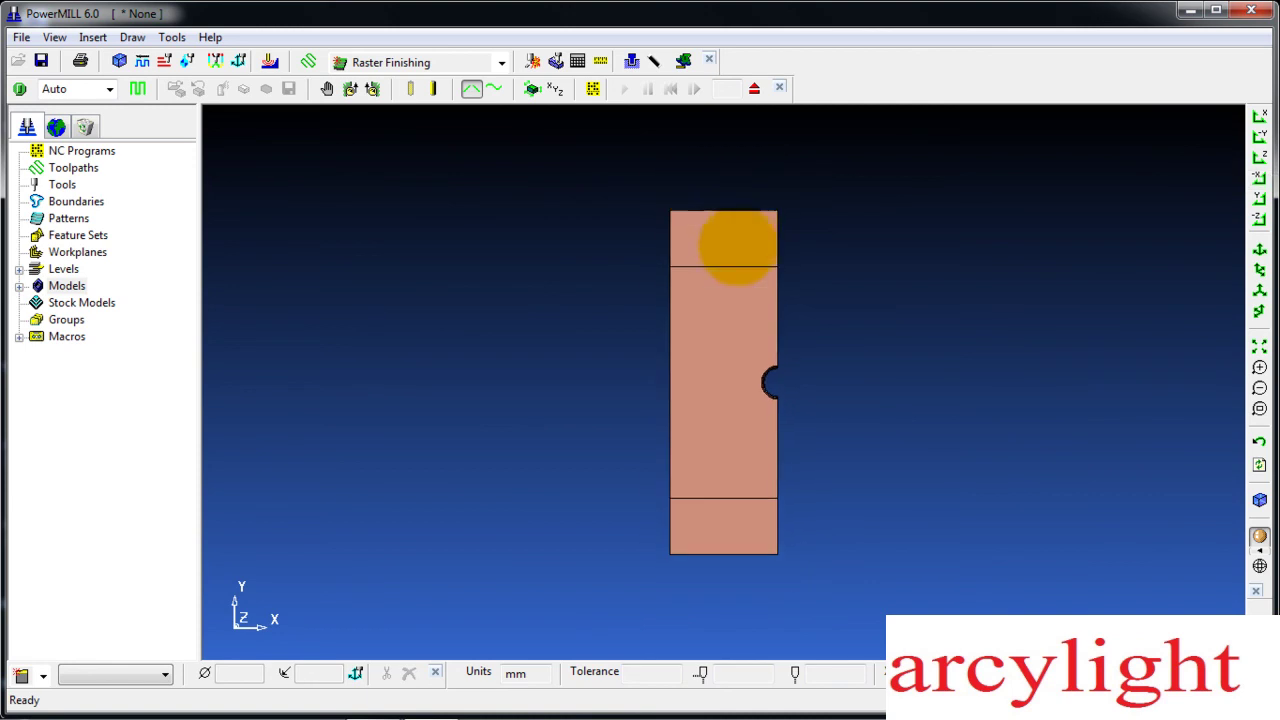
{"action": "left_click", "coordinate": [1259, 116]}
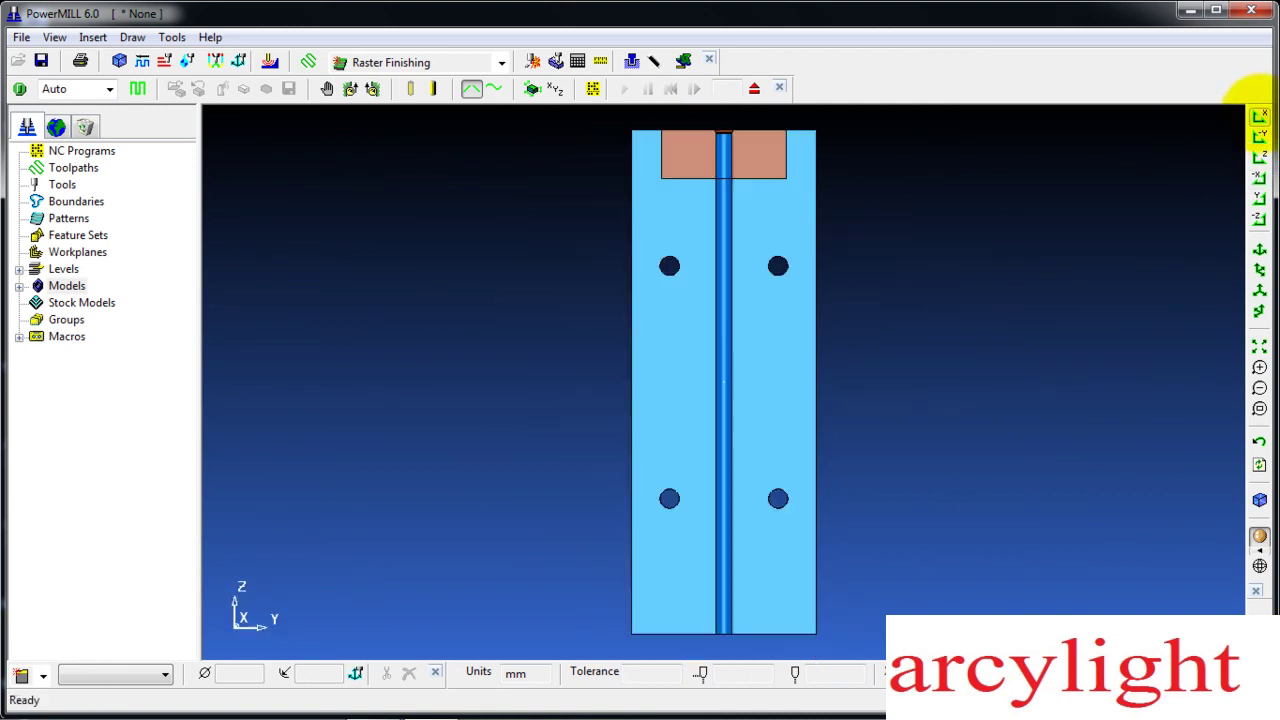